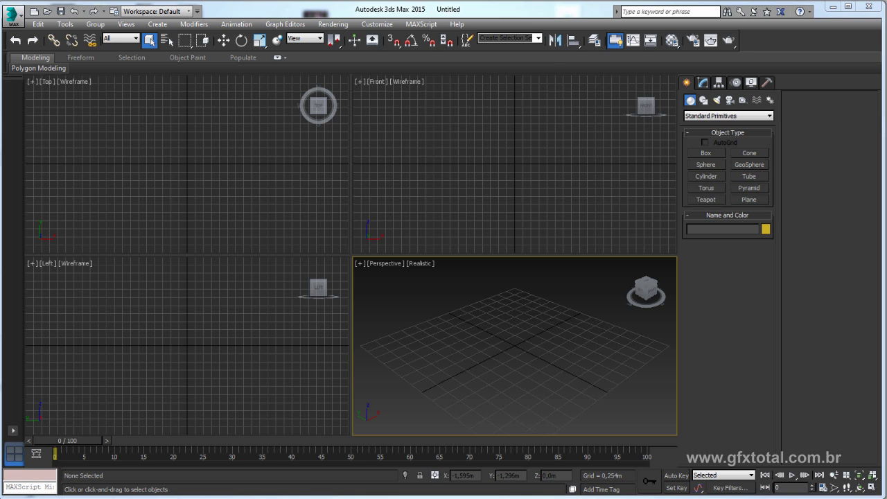
Bring up the chair reference photo, reposition its window, then put it away
click(450, 498)
drag(341, 47, 379, 33)
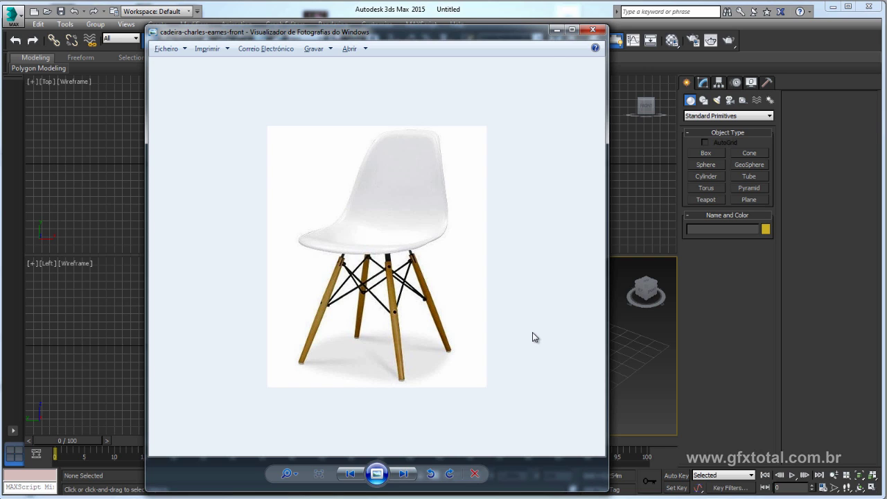
click(556, 31)
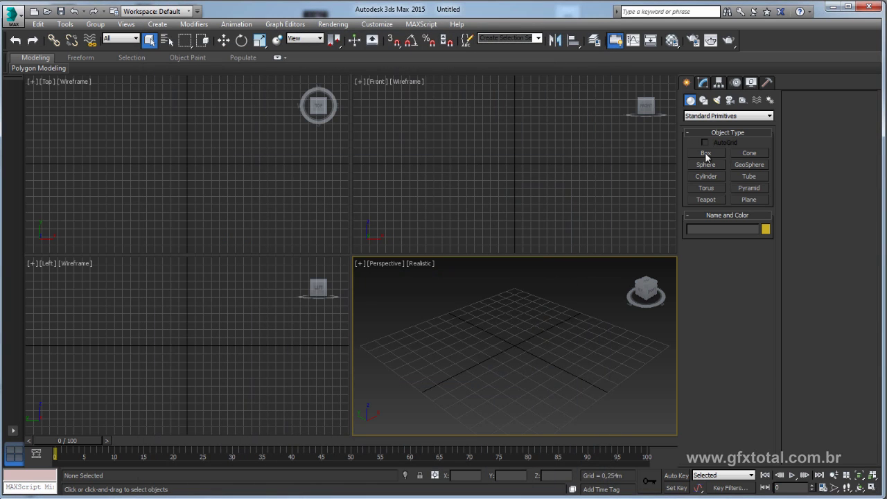
Draw a tall box in the Perspective view
click(706, 154)
drag(440, 373, 471, 385)
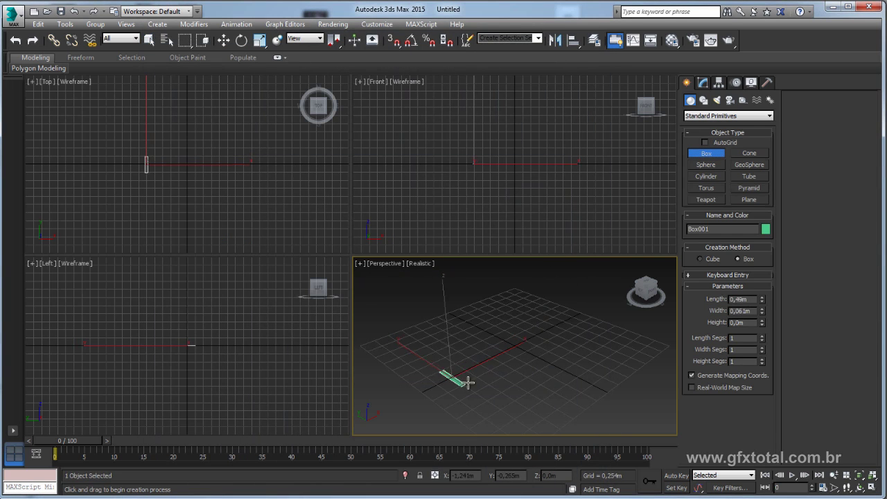
click(483, 307)
key(w)
alt+middle_drag(513, 347, 534, 356)
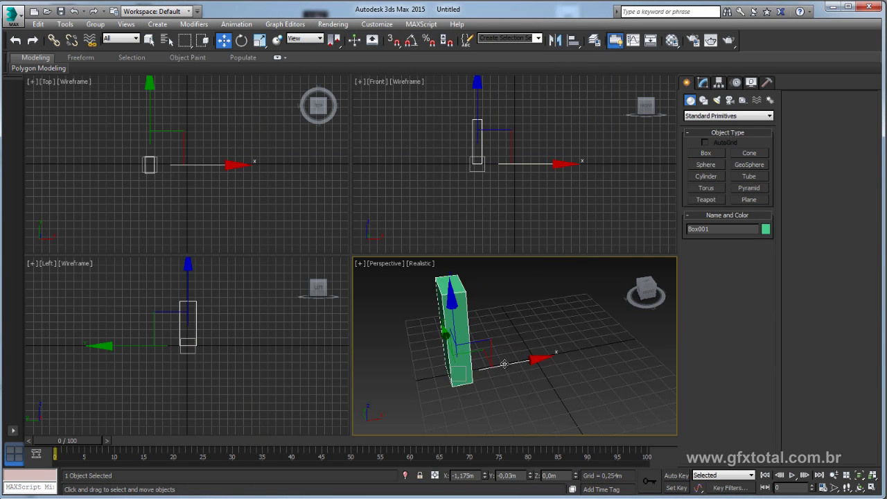
Shift-clone the box to the right as Box002 and colour it orange
shift+drag(504, 363, 627, 369)
click(450, 302)
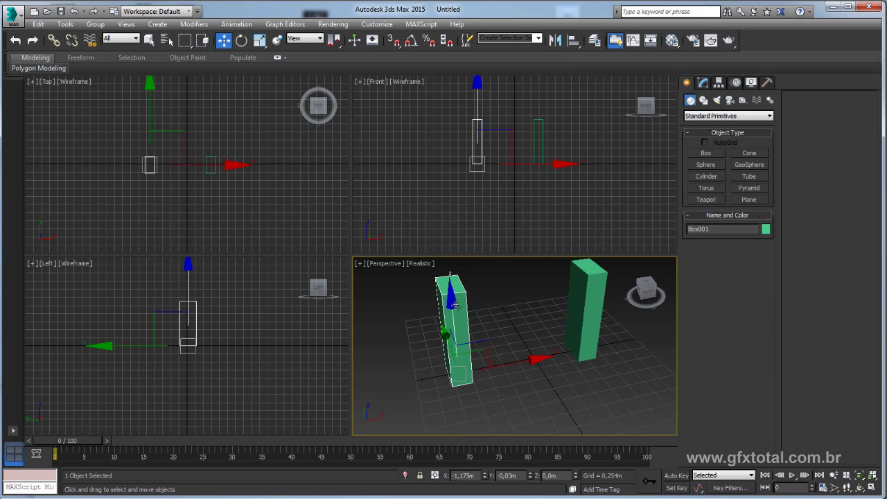
key(ctrl+z)
key(ctrl+z)
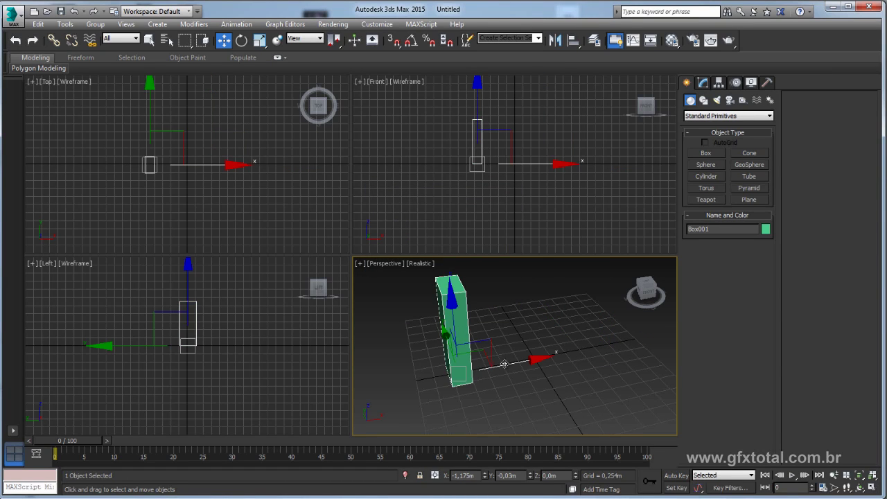
shift+drag(505, 363, 575, 350)
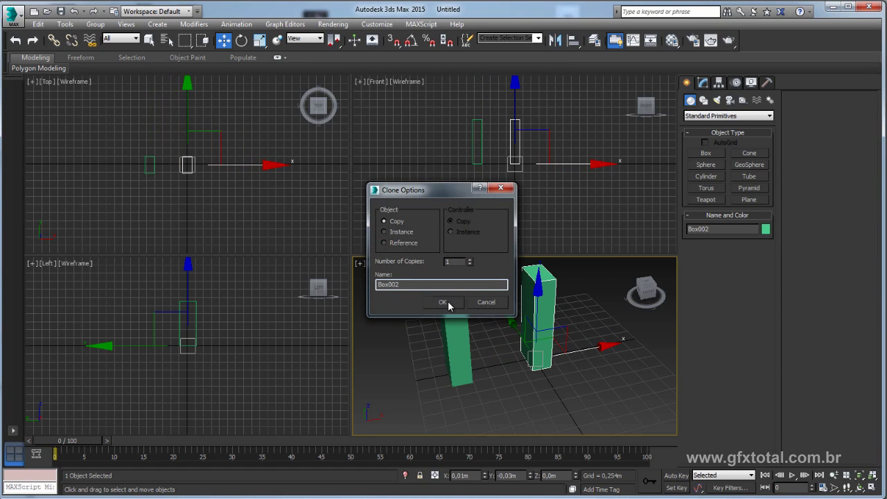
click(443, 303)
click(766, 229)
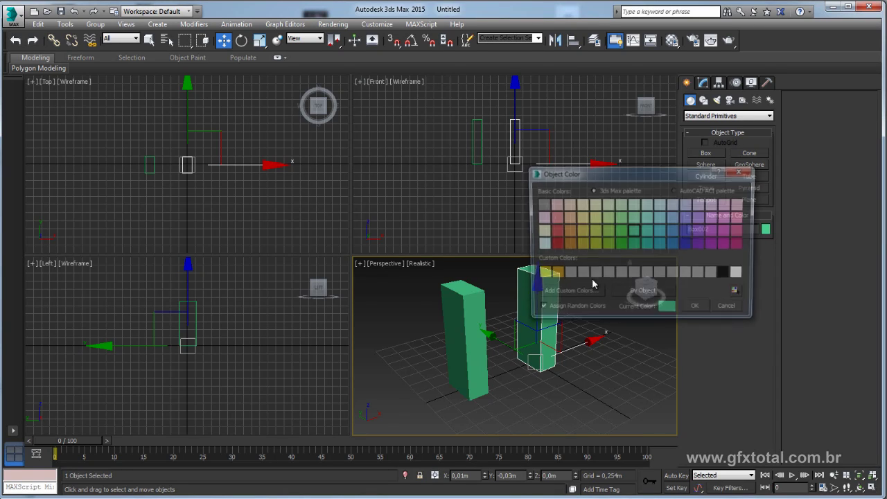
click(557, 273)
click(695, 306)
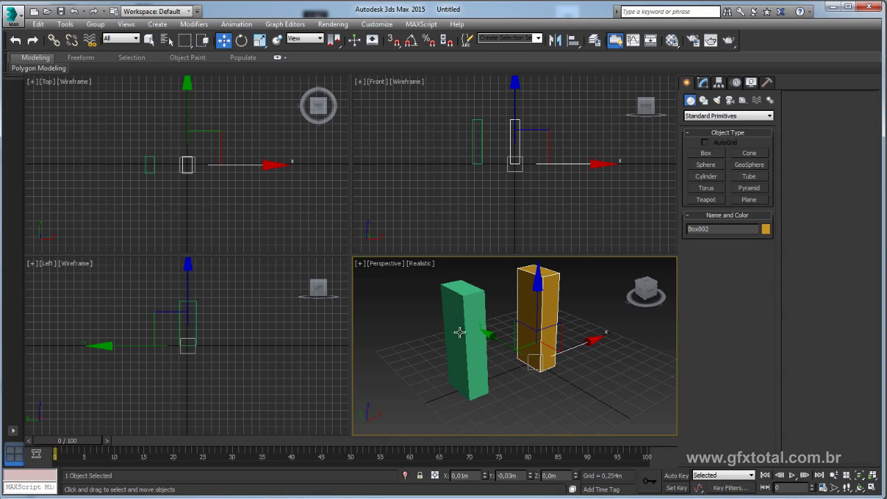
Tweak the green Box001's dimensions and segments, then delete it, leaving only the orange box
click(459, 333)
right_click(463, 314)
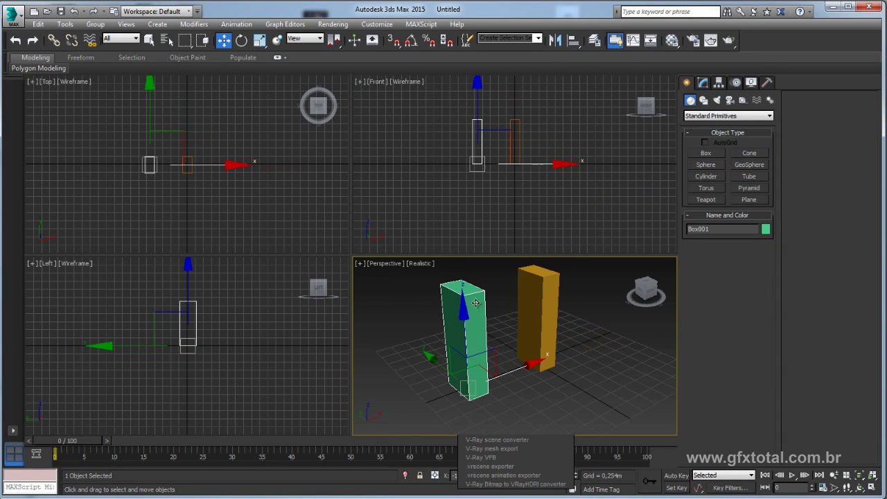
alt+middle_drag(570, 351, 548, 347)
click(703, 82)
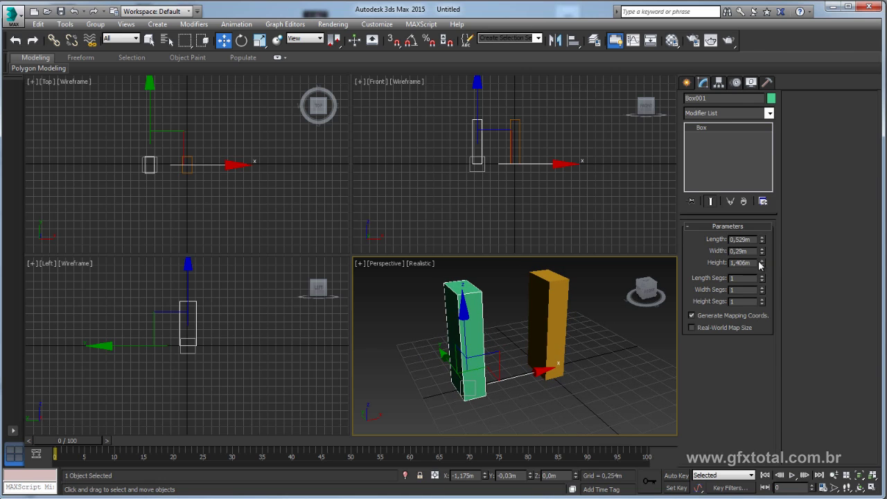
drag(762, 251, 762, 208)
key(ctrl+z)
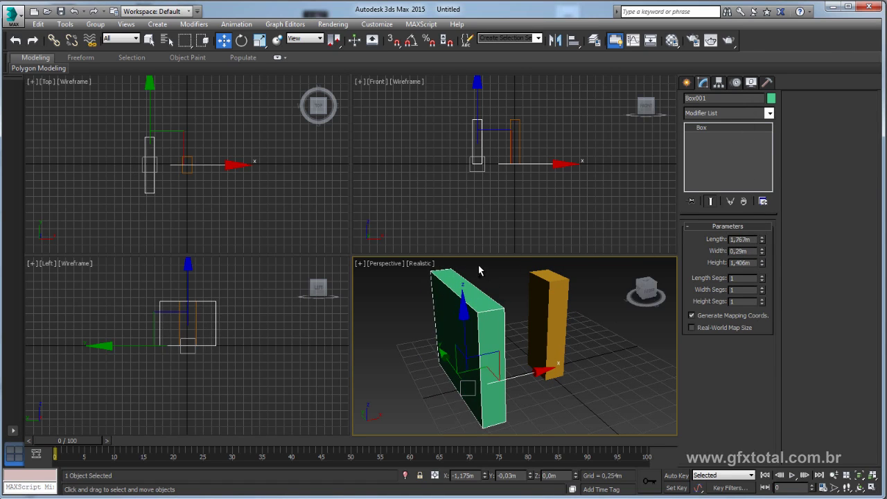
key(ctrl+z)
mouse_move(762, 278)
mouse_down()
mouse_move(760, 251)
mouse_move(760, 277)
mouse_up()
mouse_move(527, 333)
alt+middle_down()
mouse_move(553, 362)
mouse_move(563, 351)
alt+middle_up()
key(Delete)
click(551, 353)
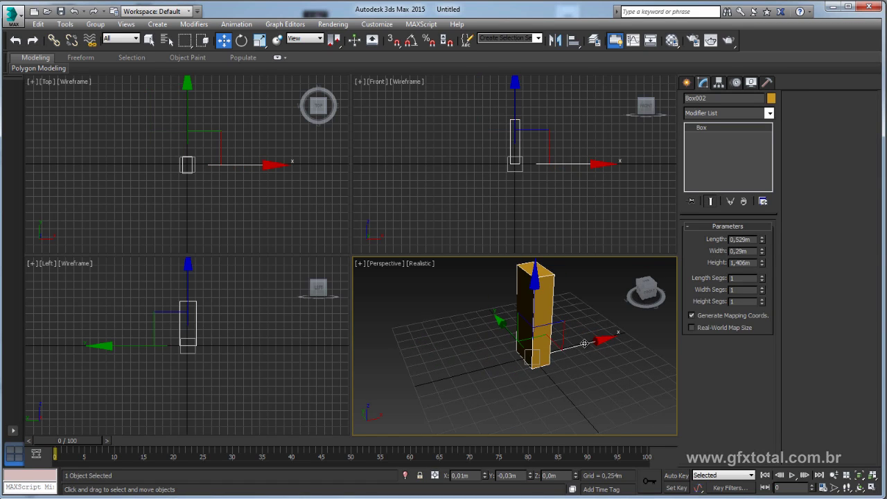
Shift-drag the orange box left to create a linked Instance, Box003
shift+drag(585, 343, 506, 364)
click(385, 231)
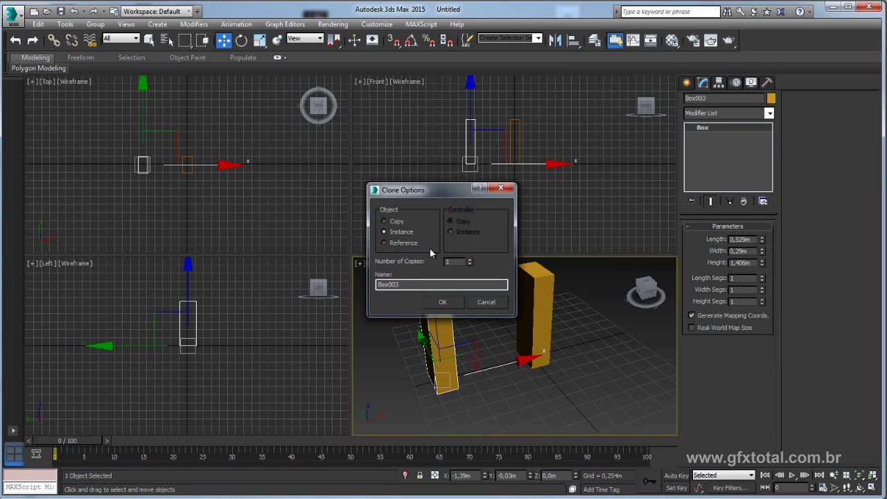
click(442, 303)
alt+middle_drag(558, 326, 568, 334)
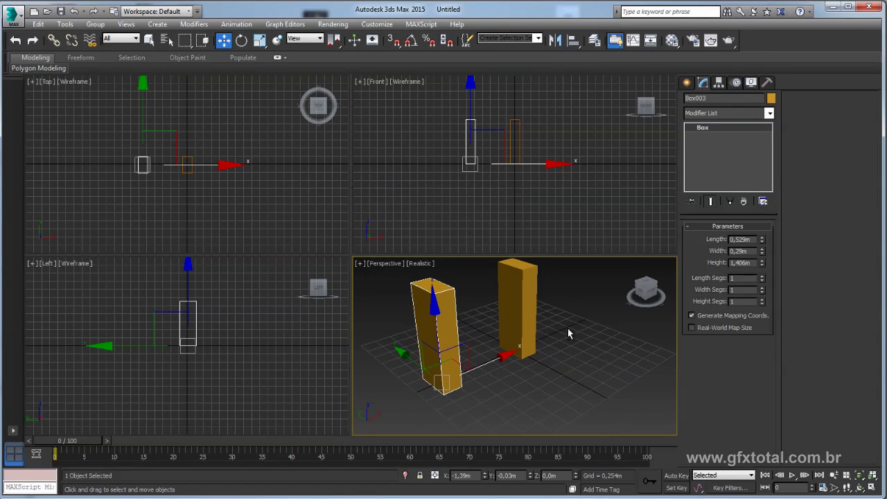
Set Length Segs 6, Width Segs 10 and Height Segs 24 on the instanced boxes
drag(762, 277, 762, 266)
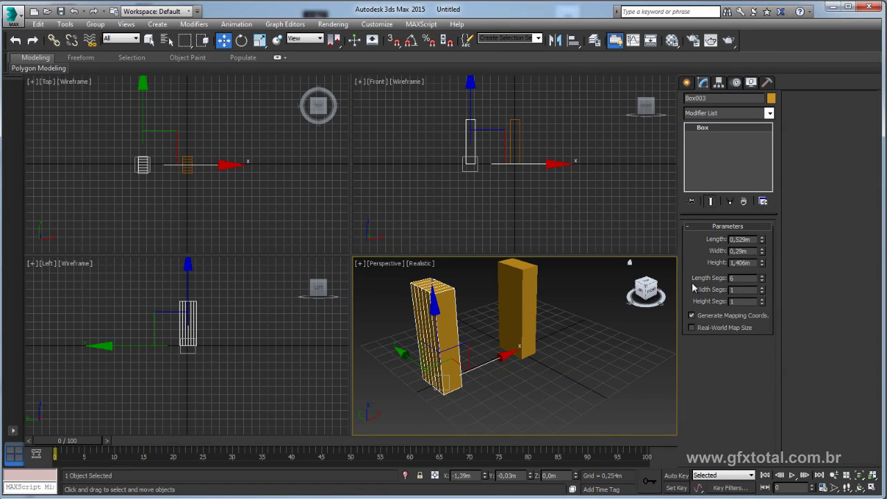
click(502, 287)
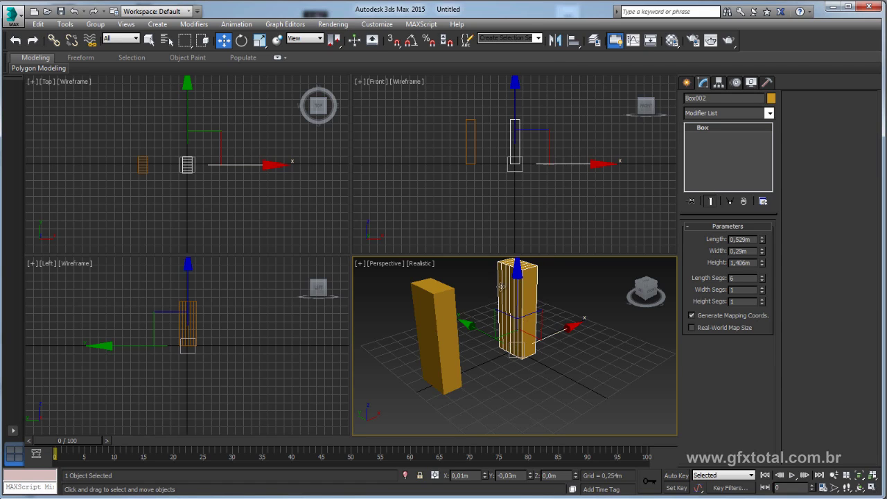
click(448, 312)
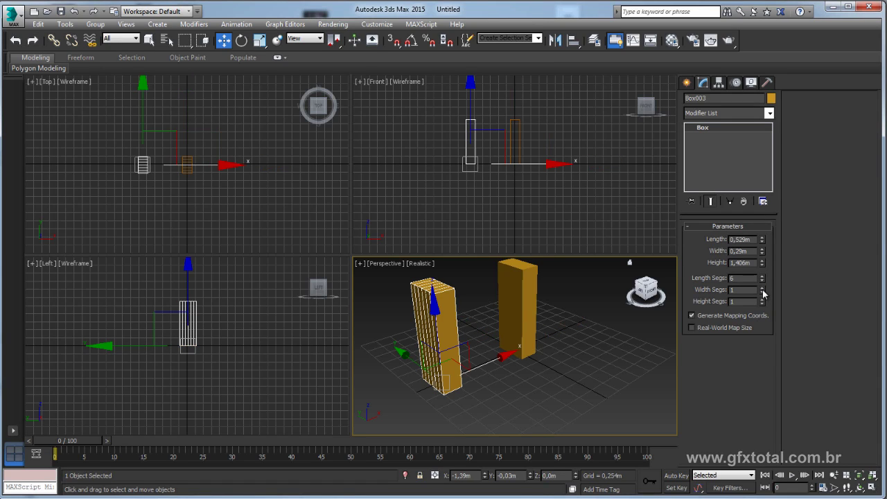
drag(763, 291, 763, 277)
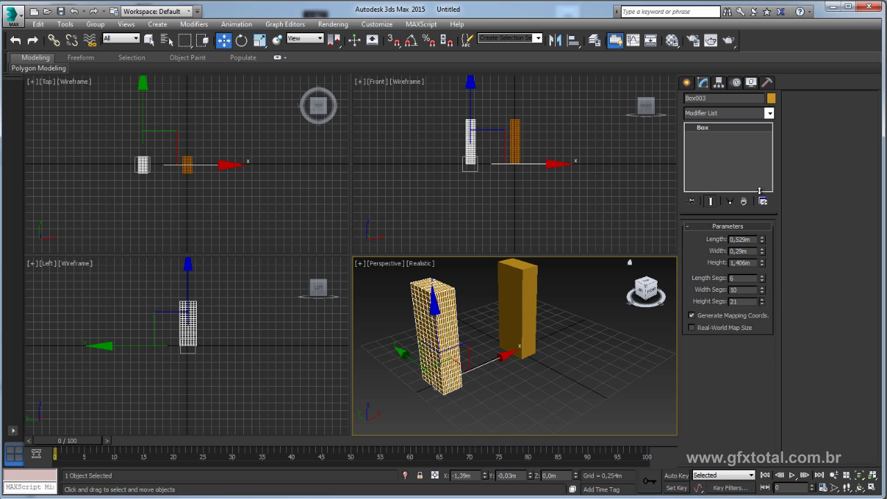
click(769, 112)
drag(770, 182, 779, 433)
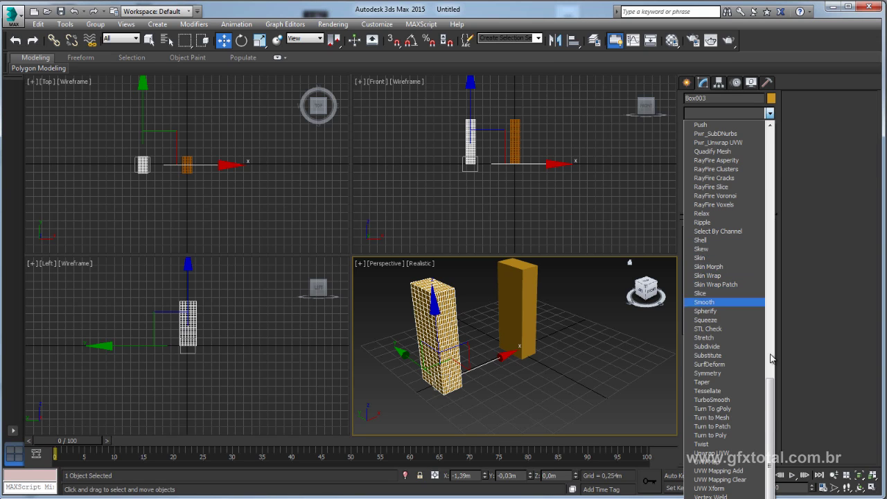
Add a Taper modifier with Amount 0.54 and Curve -3.71 to both boxes
click(715, 382)
middle_drag(554, 339, 587, 352)
mouse_move(754, 247)
mouse_down()
mouse_move(777, 263)
mouse_move(754, 247)
mouse_move(727, 133)
mouse_move(820, 473)
mouse_up()
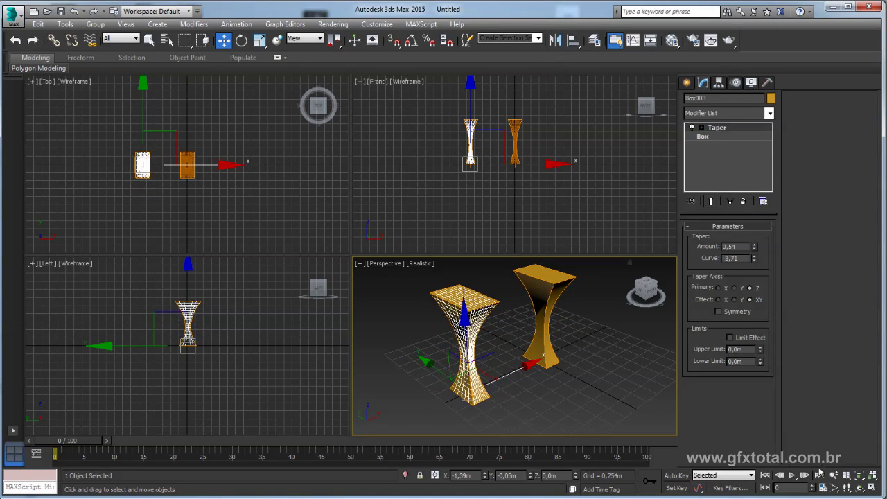
alt+middle_drag(485, 331, 449, 327)
click(386, 264)
click(606, 377)
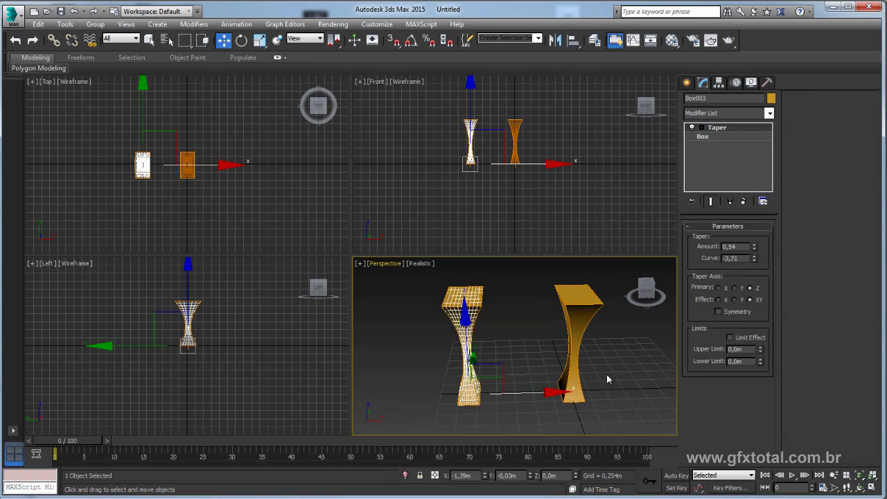
click(607, 379)
Move the left leg, Box003, along X toward the other leg
click(471, 360)
drag(519, 392, 484, 386)
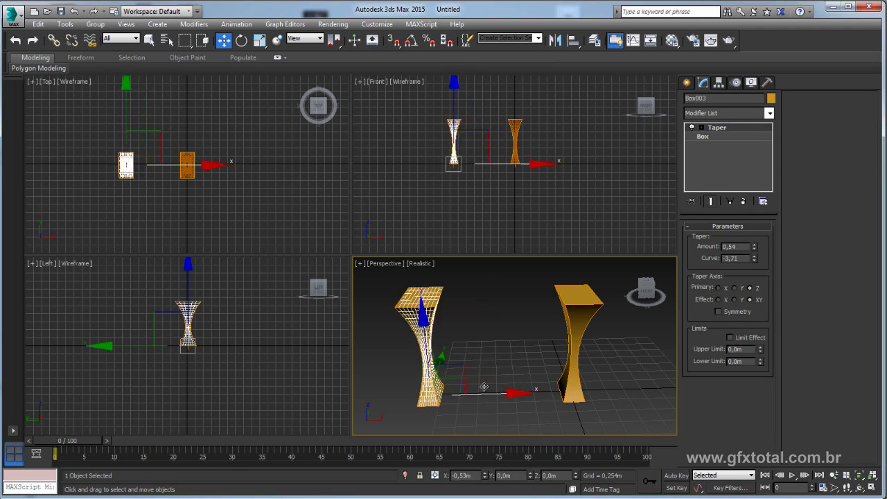
alt+middle_drag(527, 321, 588, 355)
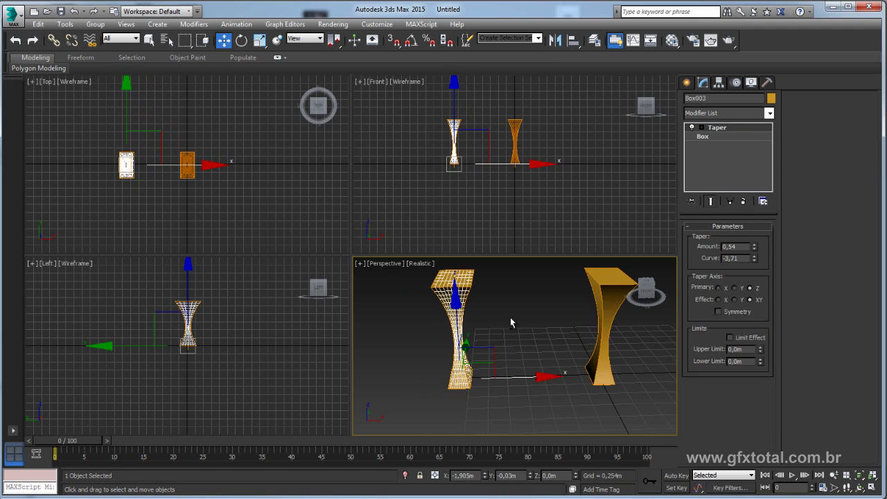
Rotate the right leg, Box002, 22.68° about Z and switch to Local coordinates
click(587, 355)
key(e)
mouse_move(551, 414)
mouse_down()
mouse_move(589, 422)
mouse_move(627, 416)
mouse_up()
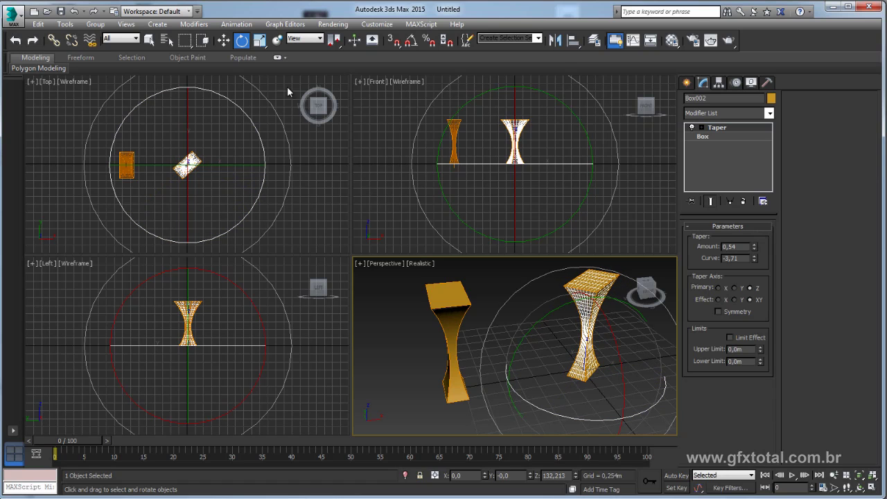
click(223, 41)
click(305, 38)
click(298, 79)
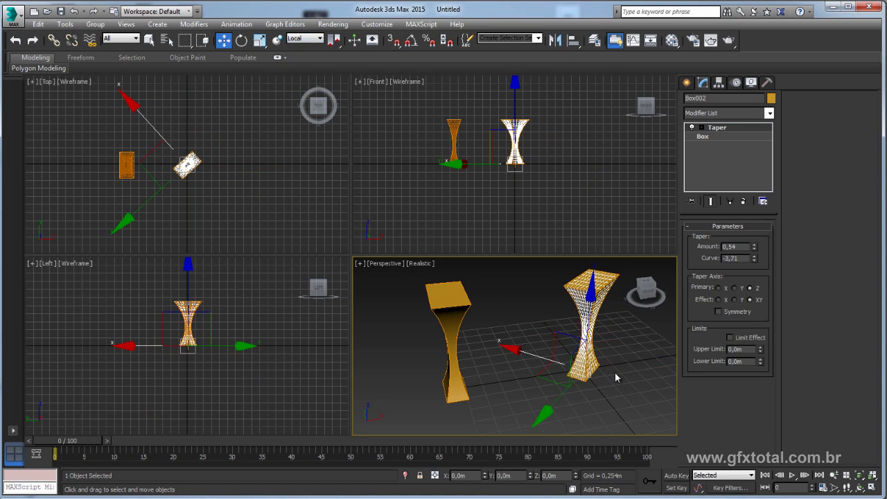
mouse_move(616, 377)
alt+middle_down()
mouse_move(608, 396)
mouse_move(570, 365)
alt+middle_up()
click(451, 366)
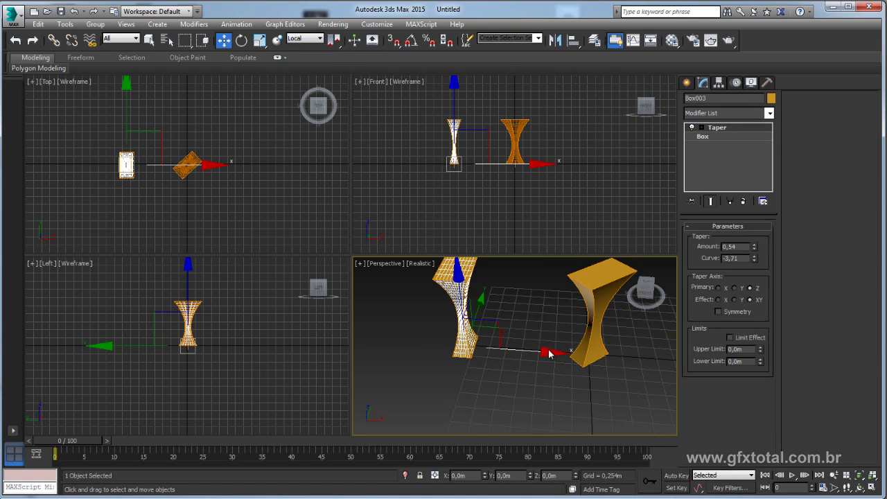
click(587, 340)
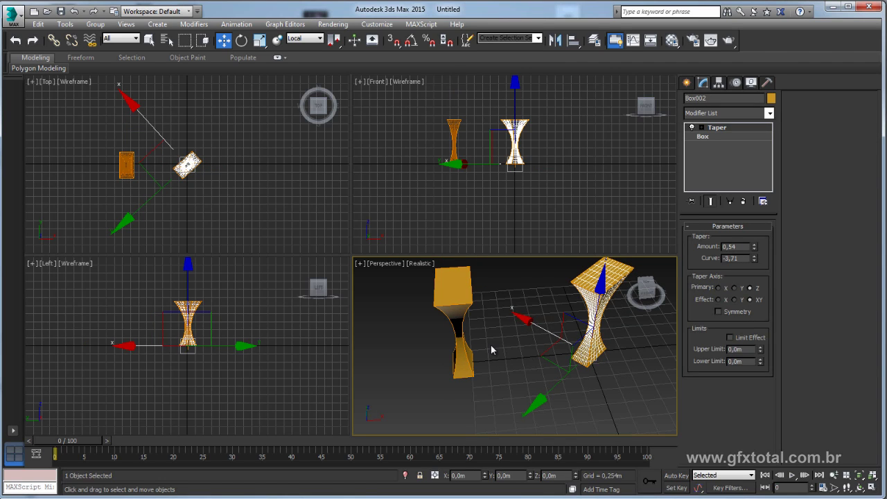
click(459, 375)
Add a Bend modifier and raise its Angle to arch the tapered boxes
click(769, 115)
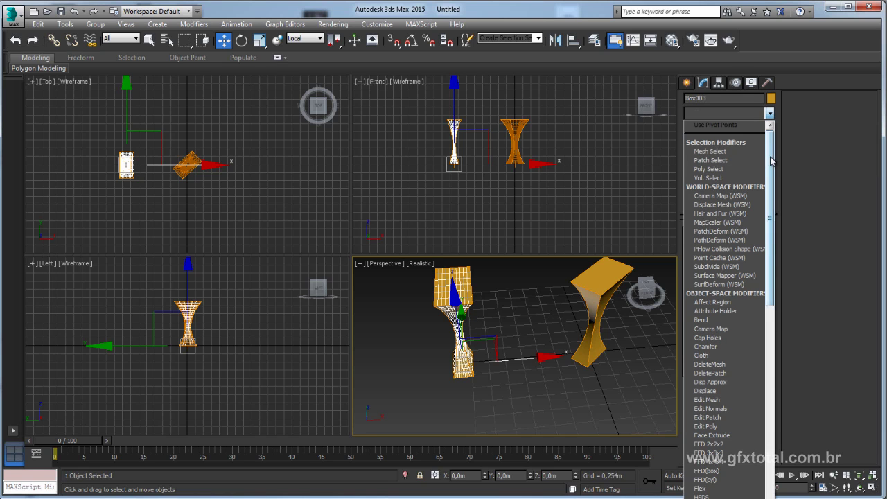
scroll(721, 208, down, 2)
click(704, 278)
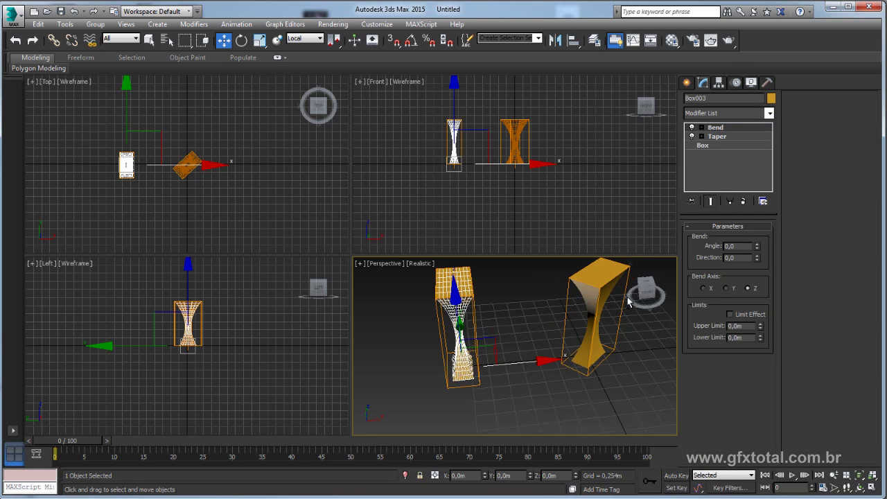
mouse_move(757, 246)
mouse_down()
mouse_move(733, 83)
mouse_move(659, 35)
mouse_move(491, 361)
mouse_move(618, 313)
mouse_up()
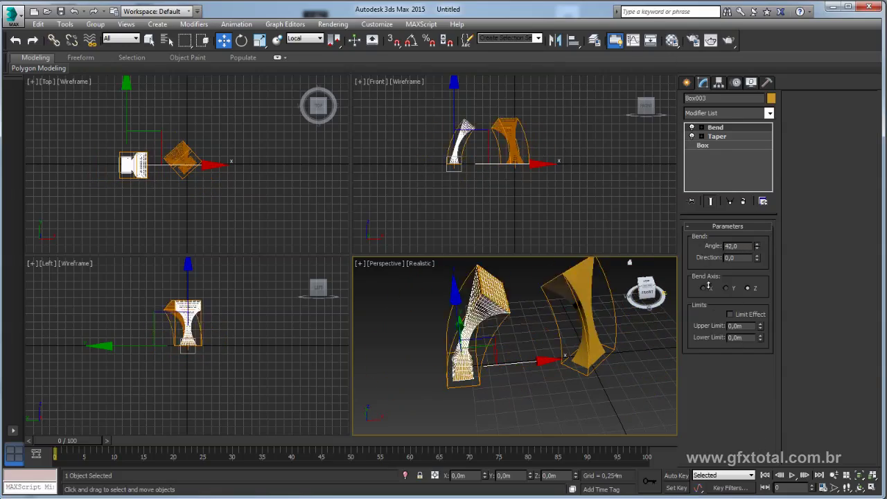
alt+middle_drag(618, 313, 524, 303)
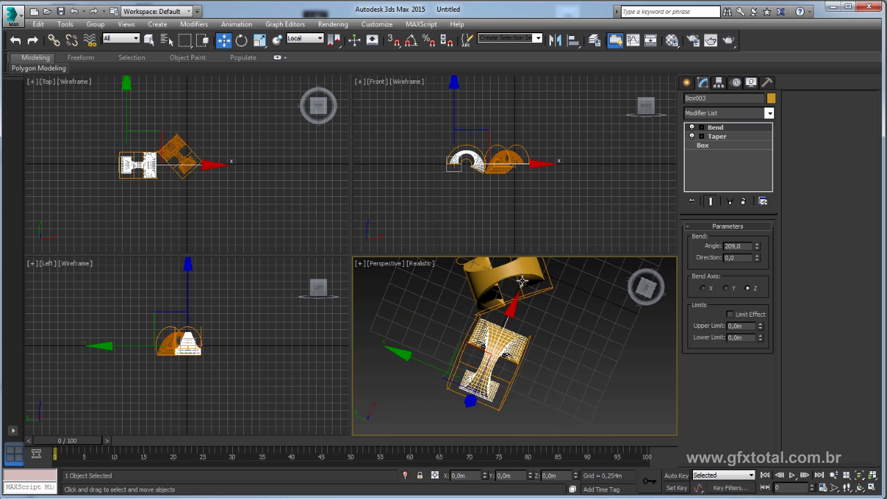
alt+middle_drag(522, 281, 608, 315)
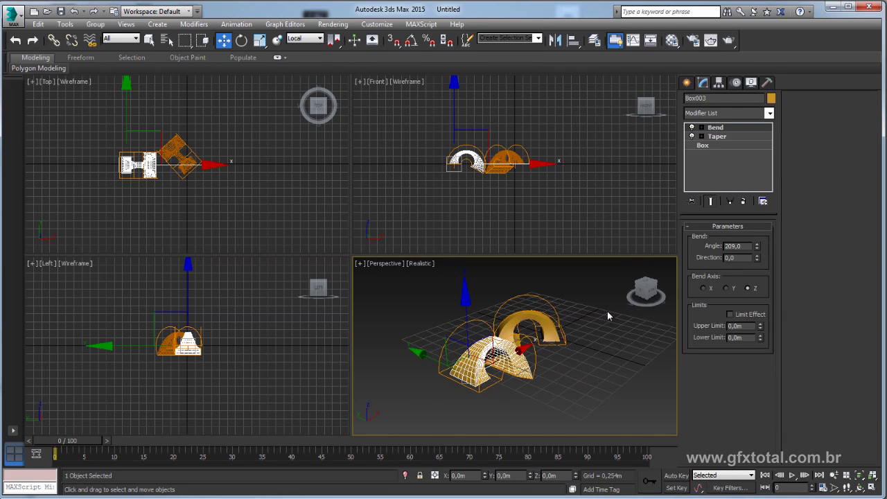
Select both arched boxes and delete them
ctrl+click(536, 356)
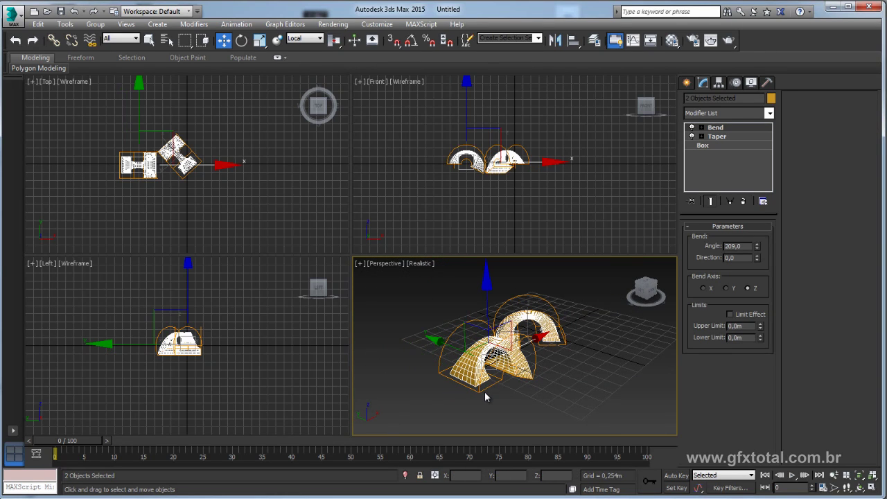
key(Delete)
mouse_move(497, 347)
alt+middle_down()
mouse_move(460, 329)
mouse_move(463, 354)
alt+middle_up()
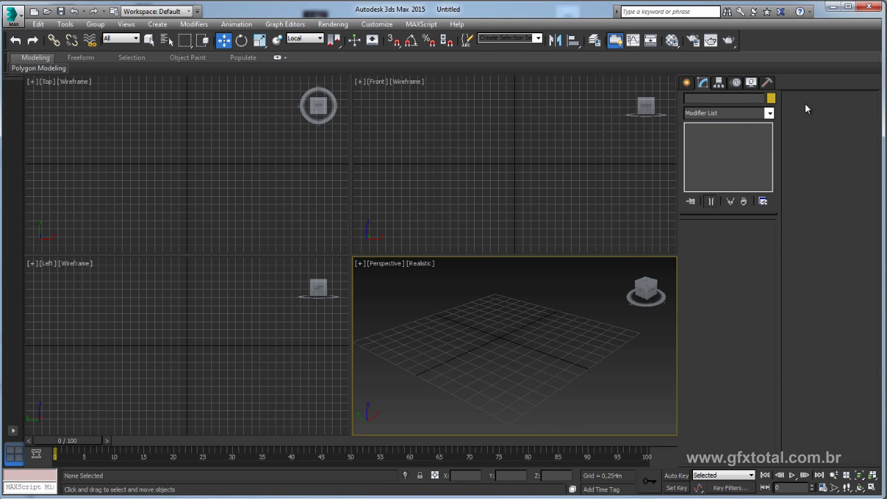
Show the Standard Primitives options and close the Eames chair reference photo
click(687, 83)
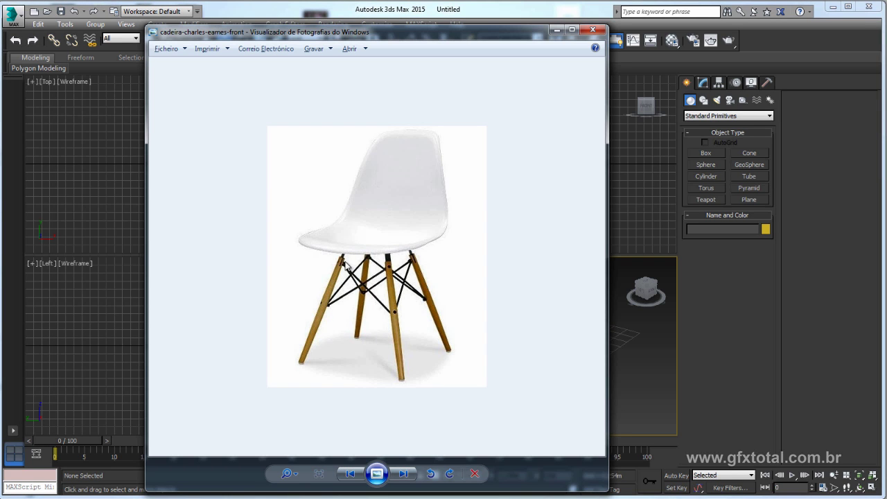
click(593, 29)
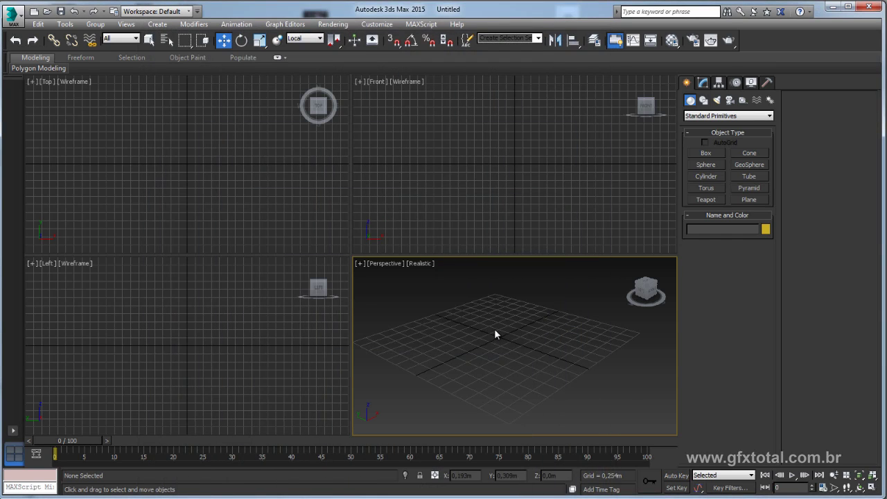
Open cadeira-charles-eames-front.jpg from the Cadeira Charles Eames folder via the Asset Browser
click(767, 83)
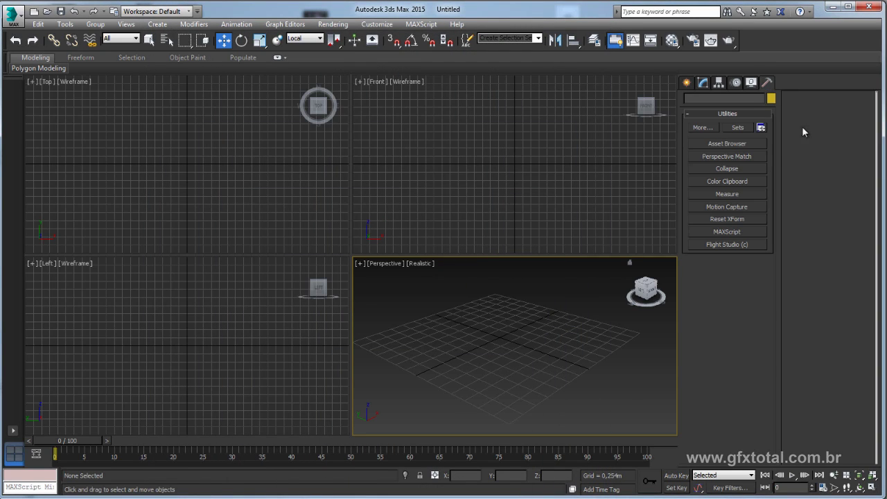
click(728, 144)
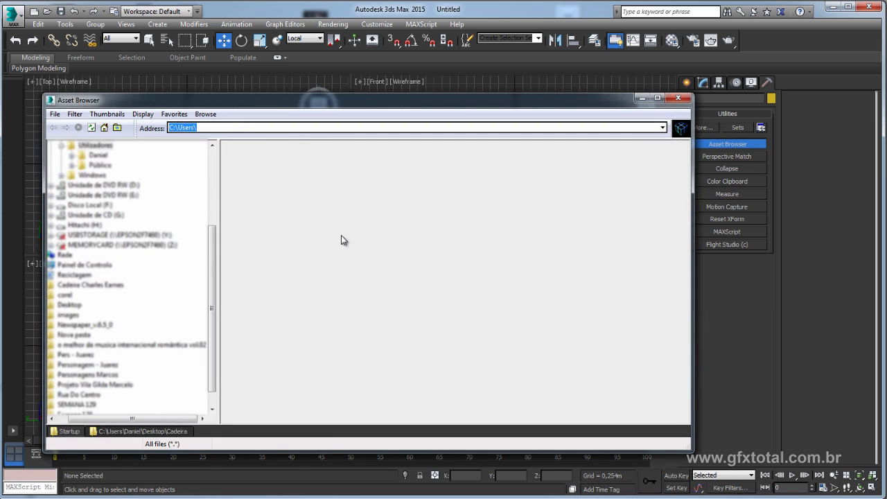
drag(209, 253, 210, 177)
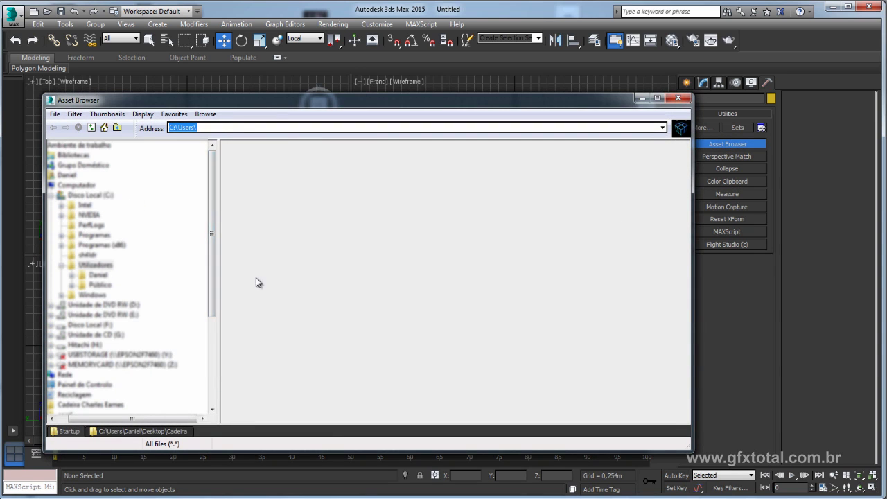
drag(217, 253, 221, 350)
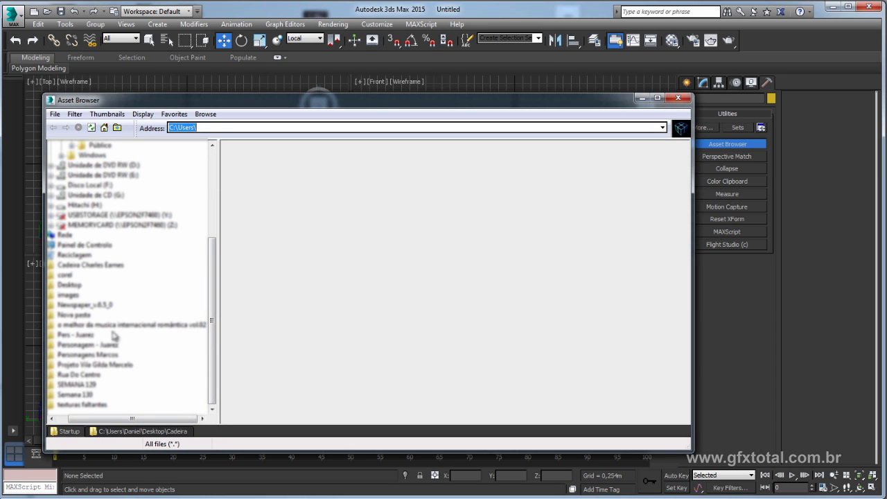
click(86, 268)
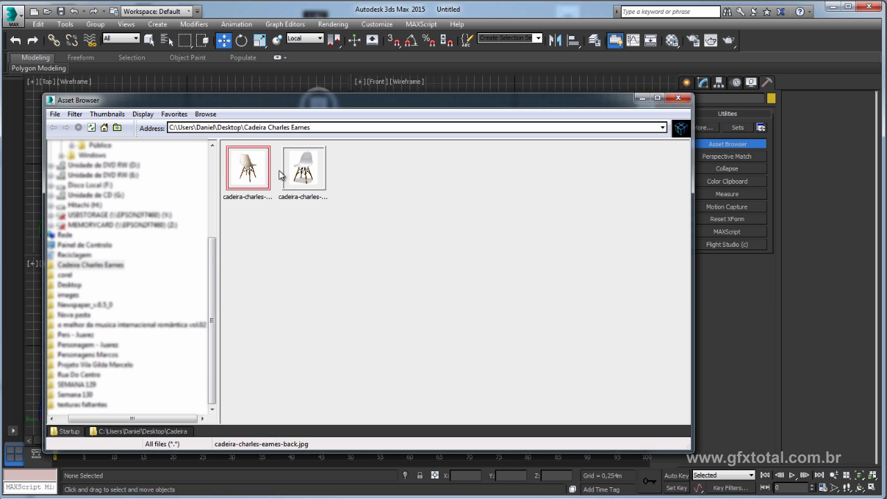
double_click(303, 169)
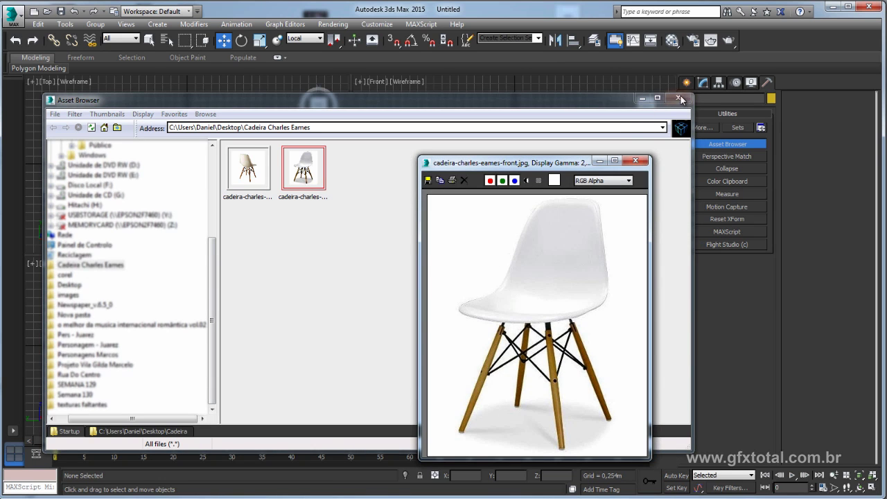
click(680, 99)
Place the chair photo on the left and maximize the Perspective view of the grid
drag(532, 166, 142, 122)
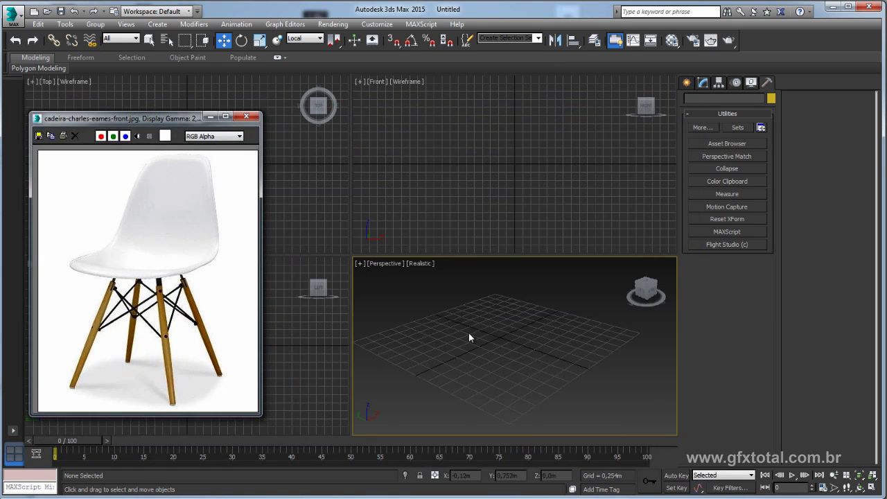
click(873, 489)
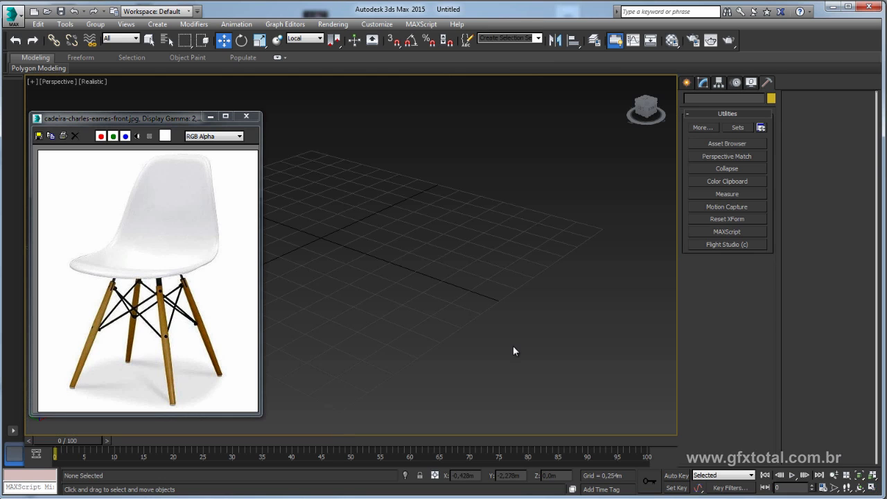
mouse_move(513, 351)
middle_down()
mouse_move(523, 297)
mouse_move(497, 311)
mouse_move(524, 301)
middle_up()
scroll(522, 278, down, 2)
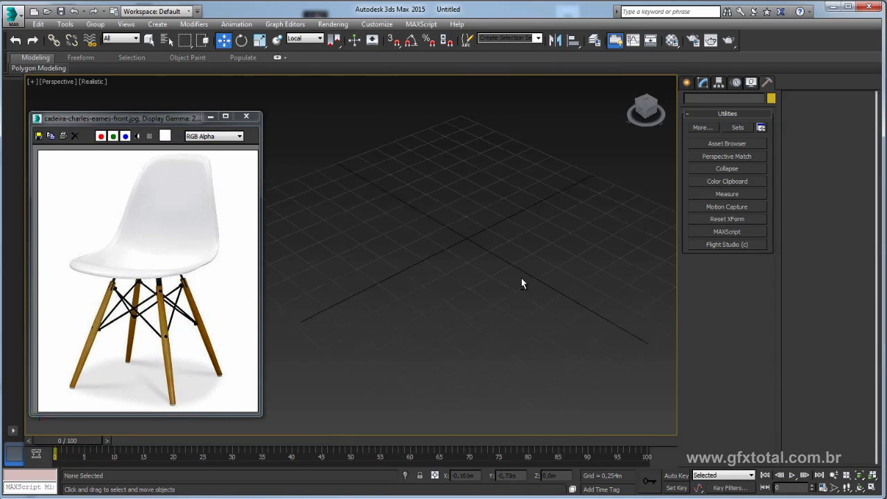
scroll(519, 274, down, 2)
scroll(516, 268, down, 2)
middle_drag(516, 271, 502, 274)
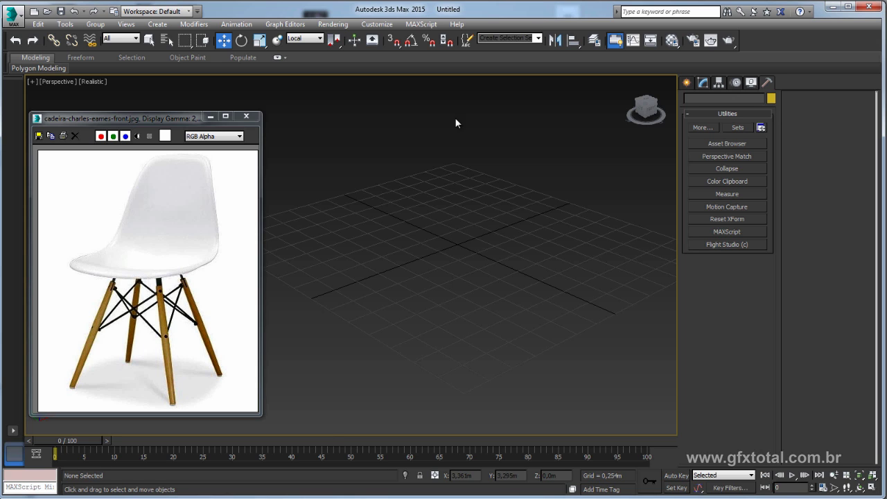
Draw a thin cylinder at the centre of the grid
click(687, 83)
click(716, 177)
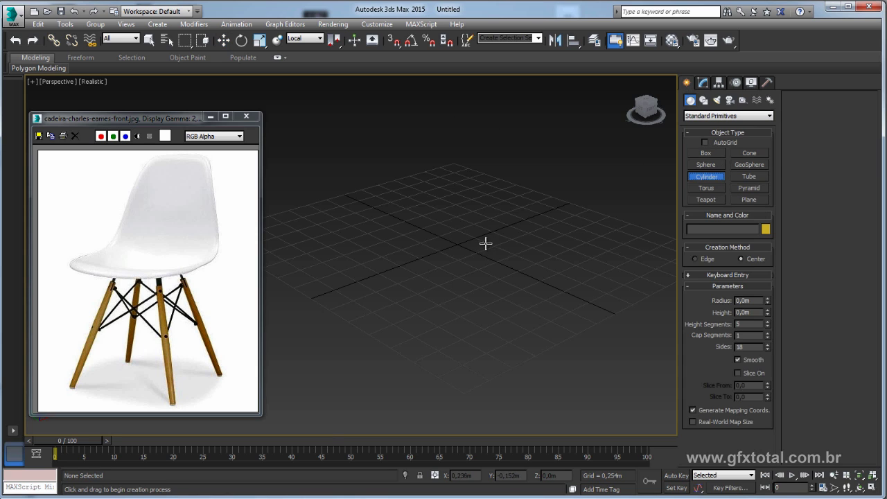
drag(461, 245, 464, 246)
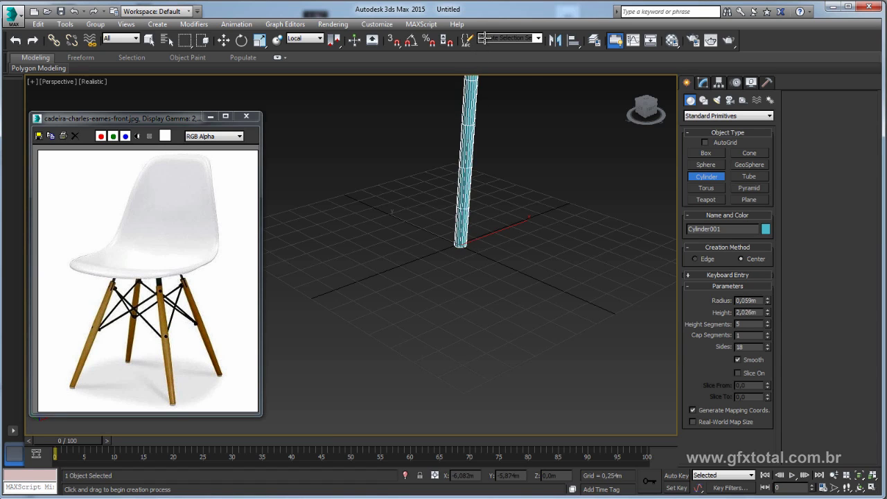
click(503, 93)
scroll(503, 93, down, 3)
key(w)
mouse_move(504, 76)
alt+middle_down()
mouse_move(511, 190)
mouse_move(533, 207)
mouse_move(499, 214)
mouse_move(537, 202)
alt+middle_up()
Set the cylinder's Height to 2.791m and Height Segments to 38
click(703, 82)
scroll(513, 218, up, 4)
scroll(495, 236, down, 2)
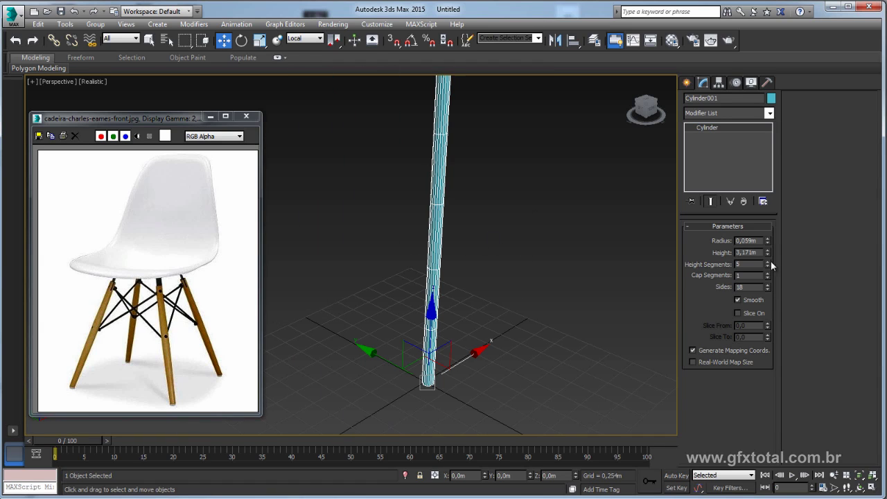
drag(768, 264, 562, 180)
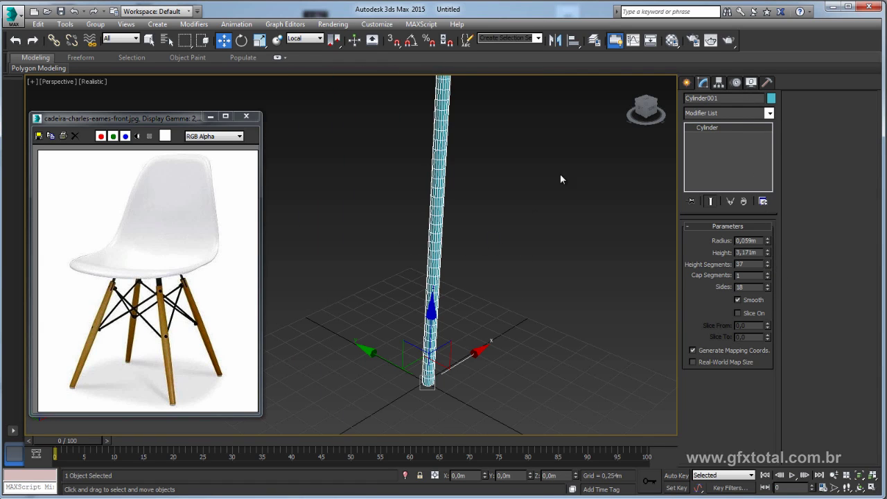
middle_drag(562, 180, 524, 235)
drag(767, 253, 628, 296)
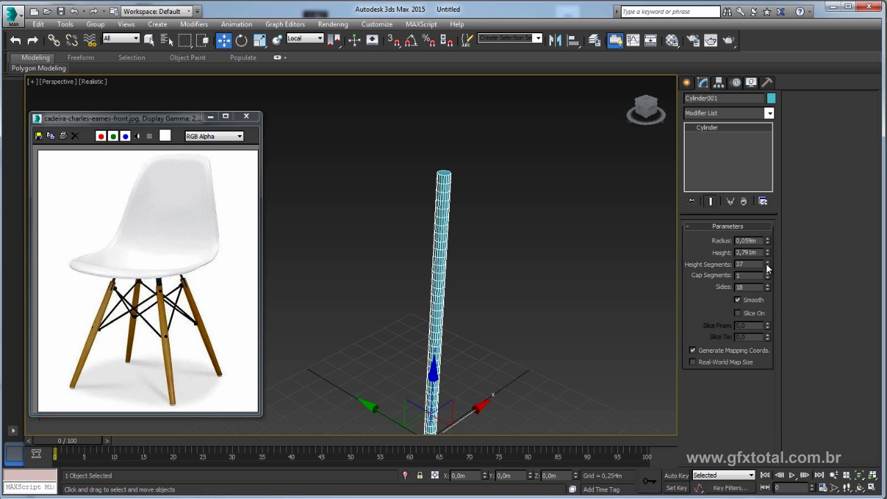
click(768, 263)
middle_drag(639, 269, 531, 234)
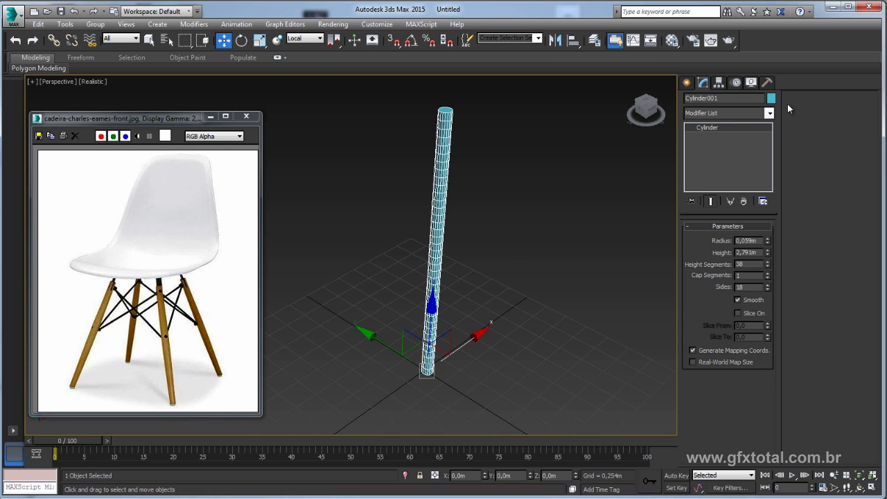
Add a Taper modifier to the cylinder with Curve 1.87 for a bulging leg
click(771, 115)
drag(770, 160, 780, 441)
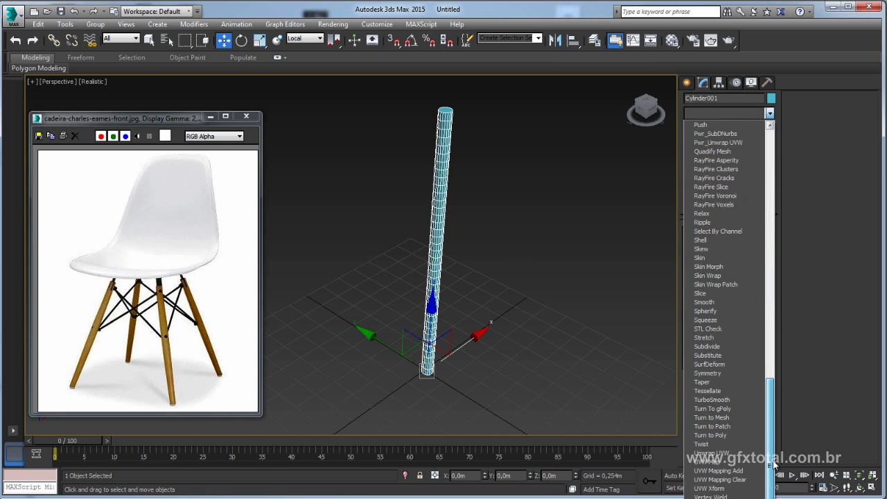
click(719, 383)
middle_drag(612, 338, 629, 347)
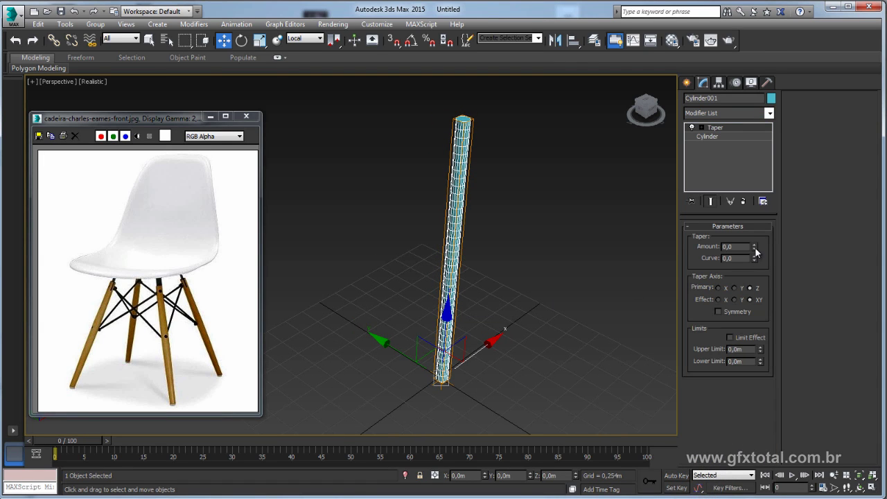
mouse_move(755, 258)
mouse_down()
mouse_move(740, 193)
mouse_move(684, 160)
mouse_up()
mouse_move(590, 185)
alt+middle_down()
mouse_move(581, 239)
mouse_move(420, 242)
alt+middle_up()
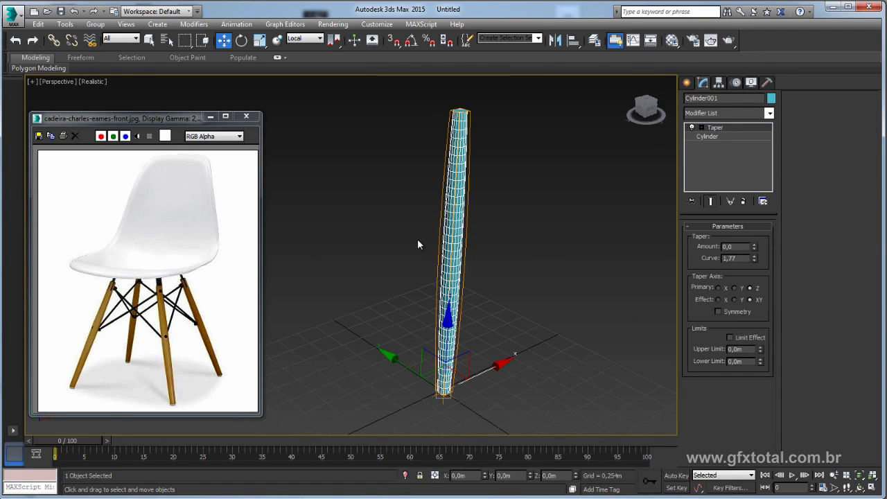
mouse_move(334, 351)
alt+middle_down()
mouse_move(490, 340)
mouse_move(485, 319)
alt+middle_up()
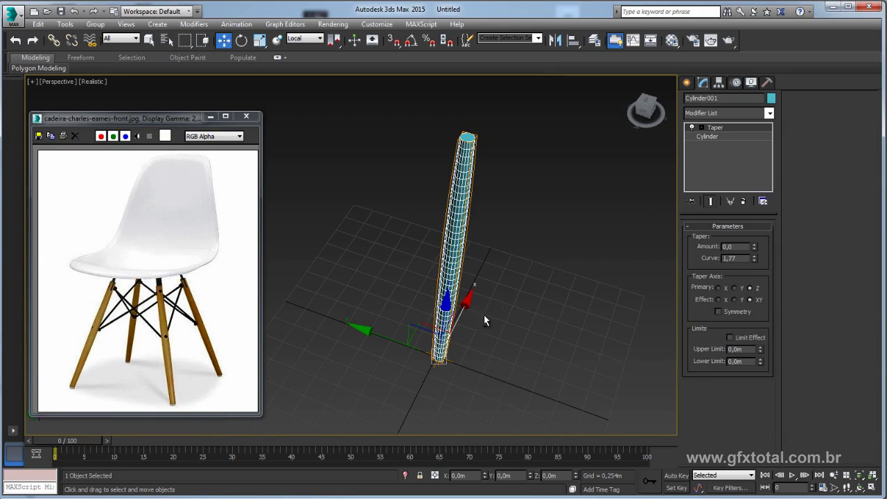
drag(758, 261, 755, 252)
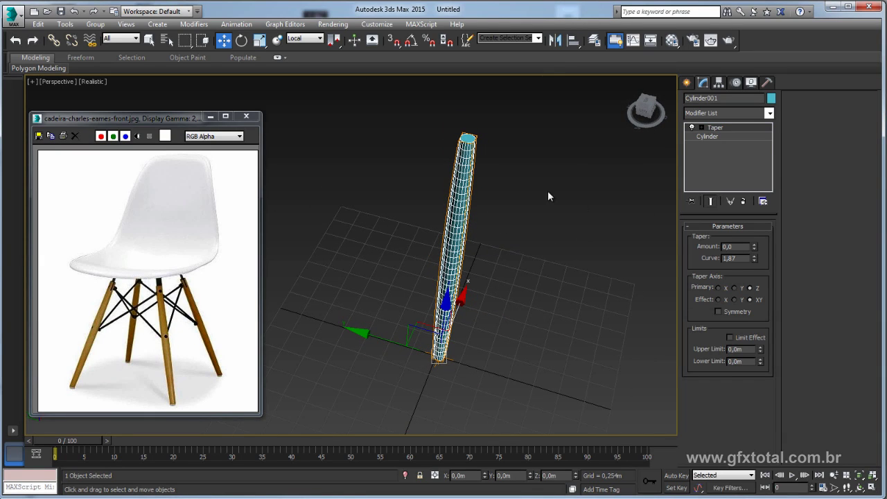
alt+middle_drag(547, 197, 508, 181)
right_click(462, 164)
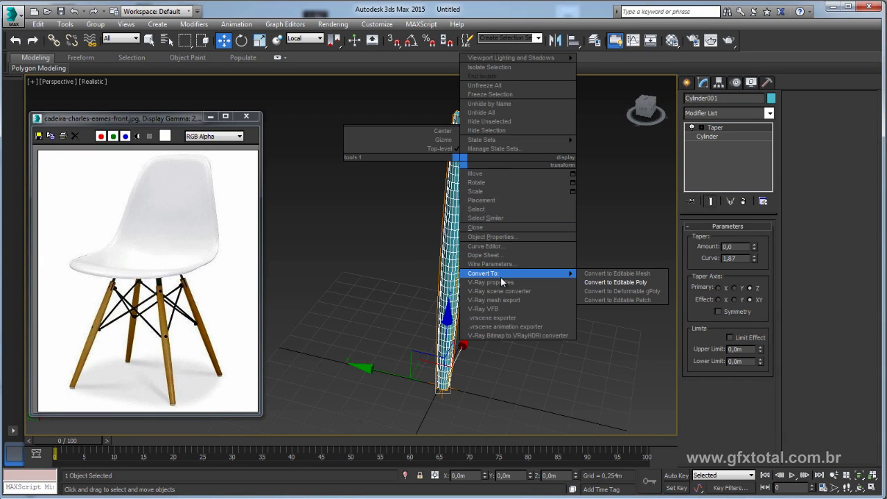
Convert the cylinder leg to an Editable Poly and select its top polygon column
click(617, 283)
click(740, 238)
mouse_move(509, 153)
middle_down()
mouse_move(499, 204)
mouse_move(452, 174)
mouse_move(427, 244)
middle_up()
key(f)
scroll(388, 229, up, 2)
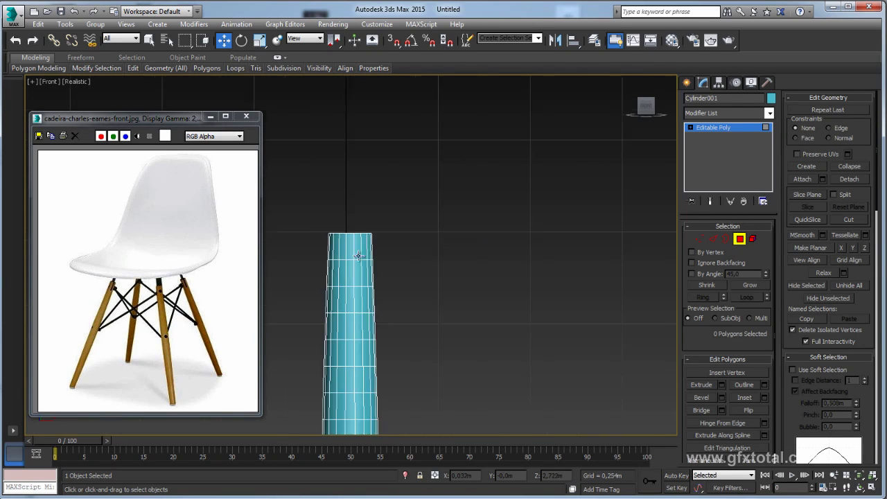
scroll(353, 214, up, 2)
scroll(345, 210, up, 1)
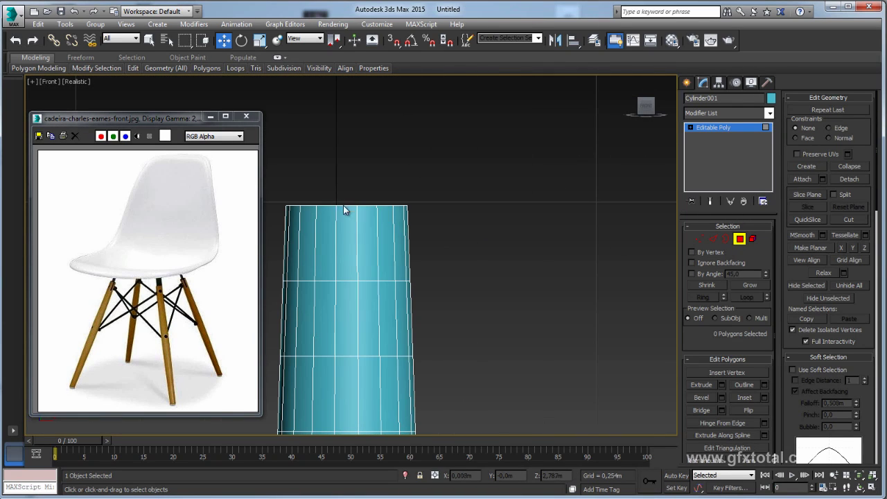
click(346, 248)
middle_drag(405, 244, 442, 259)
key(p)
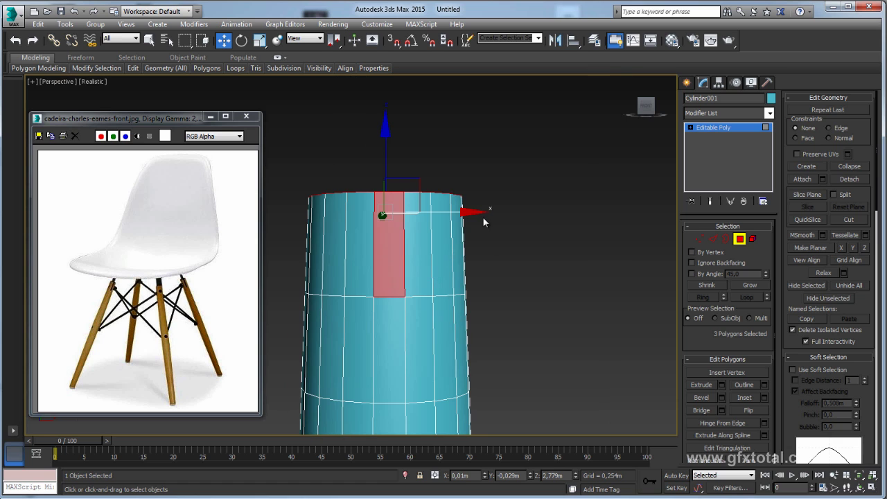
alt+middle_drag(483, 217, 483, 266)
Connect two pairs of opposite top-cap vertices with edges to split the cap
click(368, 199)
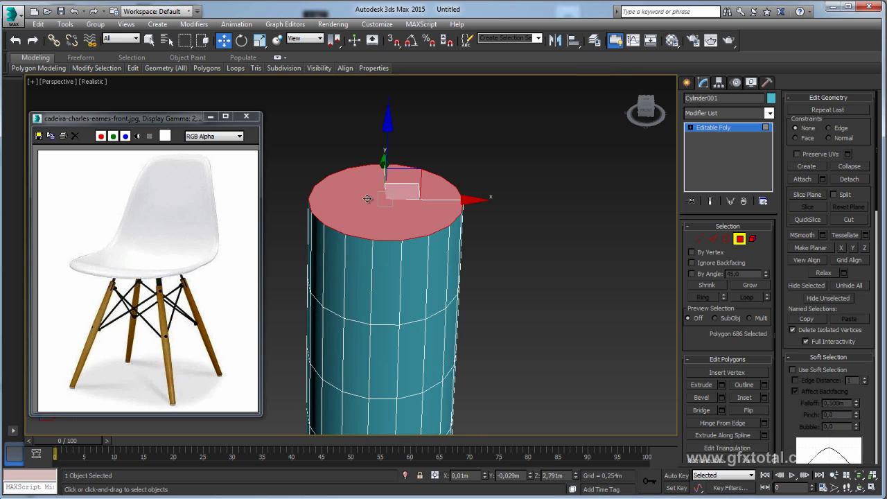
click(700, 238)
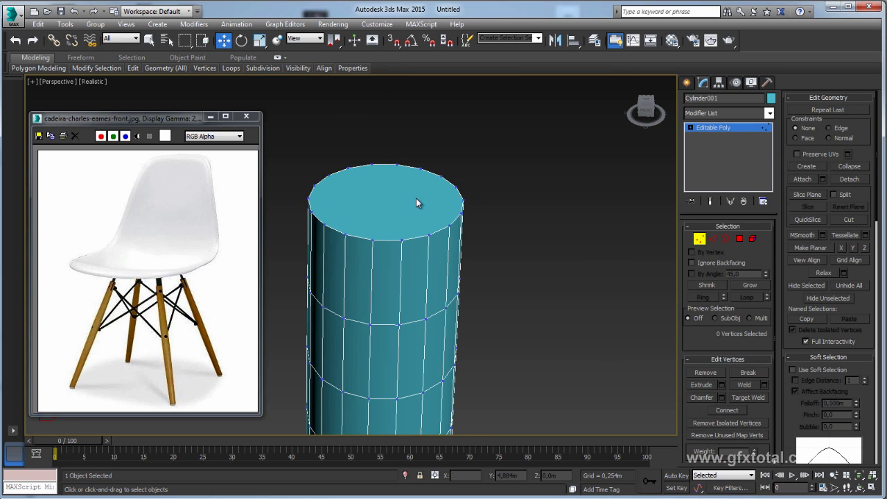
click(371, 165)
ctrl+click(370, 241)
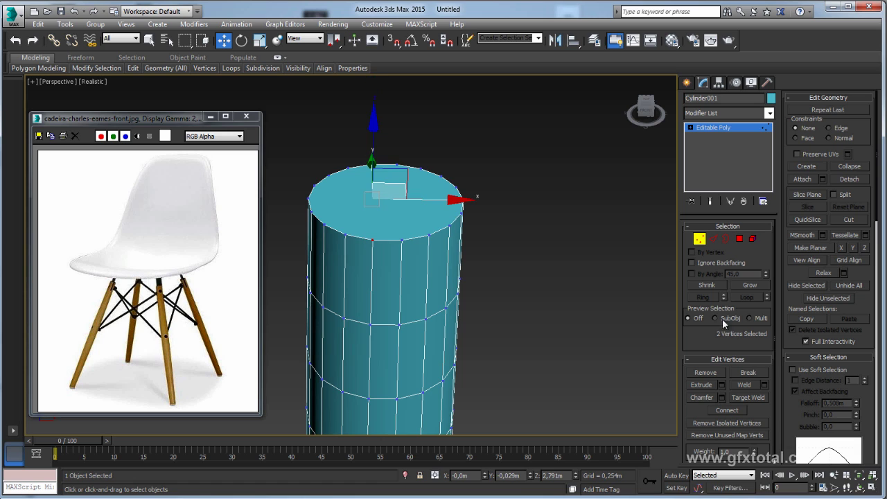
click(727, 410)
click(397, 166)
ctrl+click(402, 242)
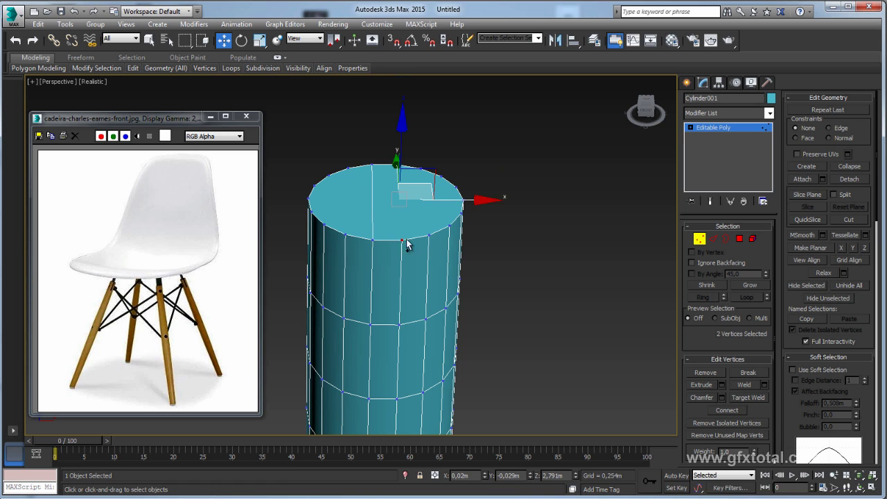
click(742, 411)
Delete the narrow cap strip and top front polygons to open the slot
click(739, 239)
click(387, 205)
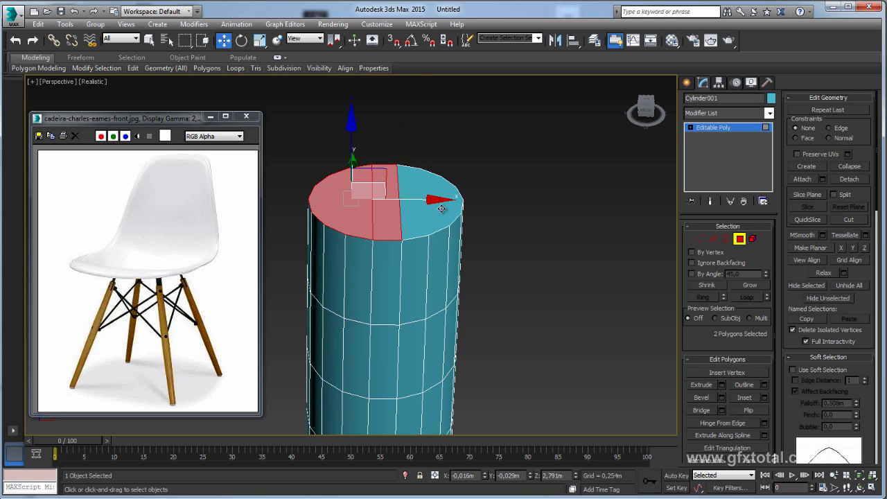
key(f)
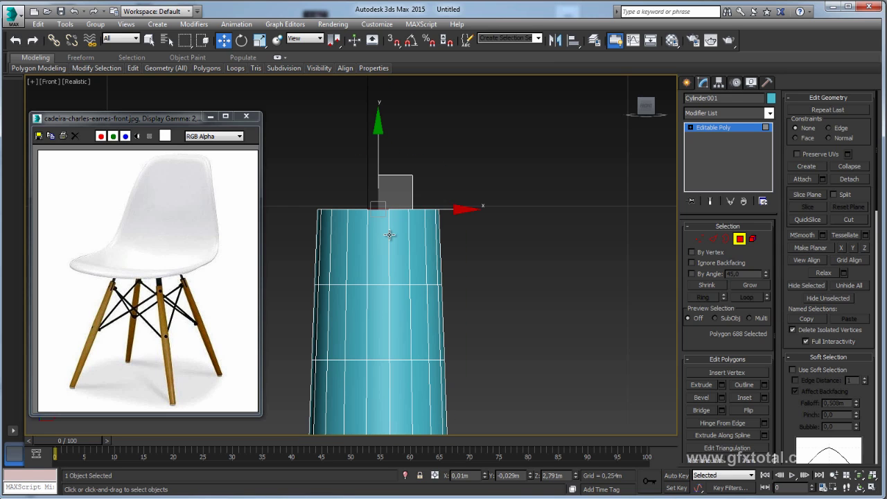
click(378, 186)
click(378, 243)
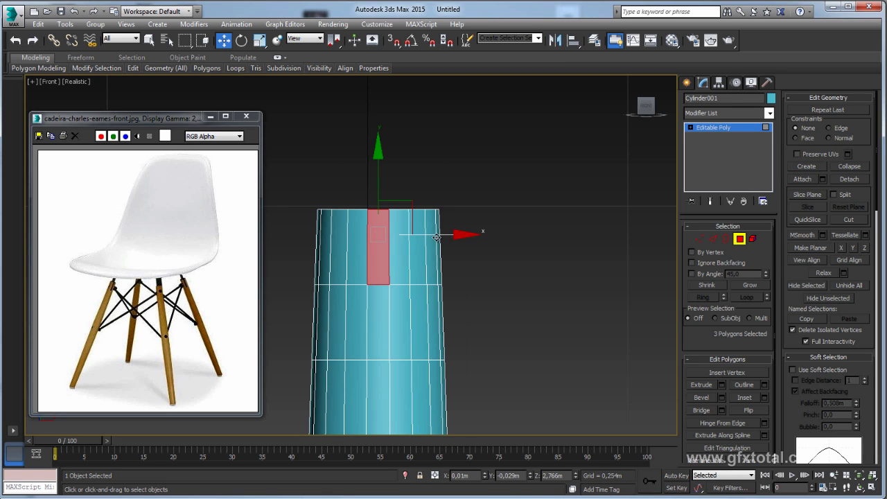
ctrl+click(436, 234)
key(p)
mouse_move(486, 217)
alt+middle_down()
mouse_move(511, 238)
mouse_move(267, 226)
alt+middle_up()
key(Delete)
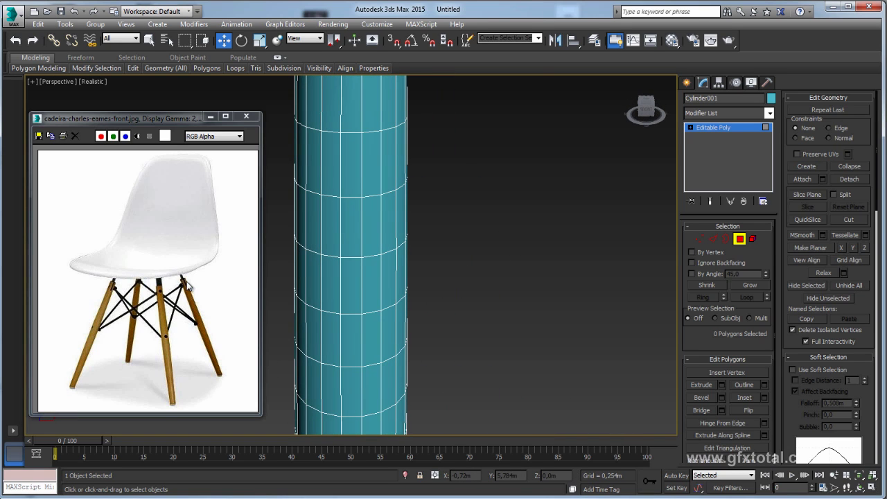
Box-select and delete the polygons below the slot to lengthen it downward
mouse_move(432, 196)
alt+middle_down()
mouse_move(489, 243)
mouse_move(465, 206)
alt+middle_up()
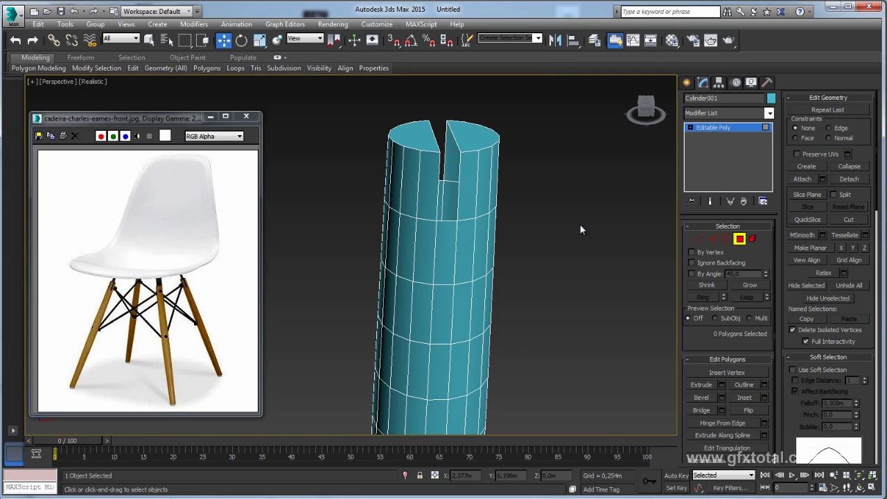
key(f)
middle_drag(478, 265, 528, 186)
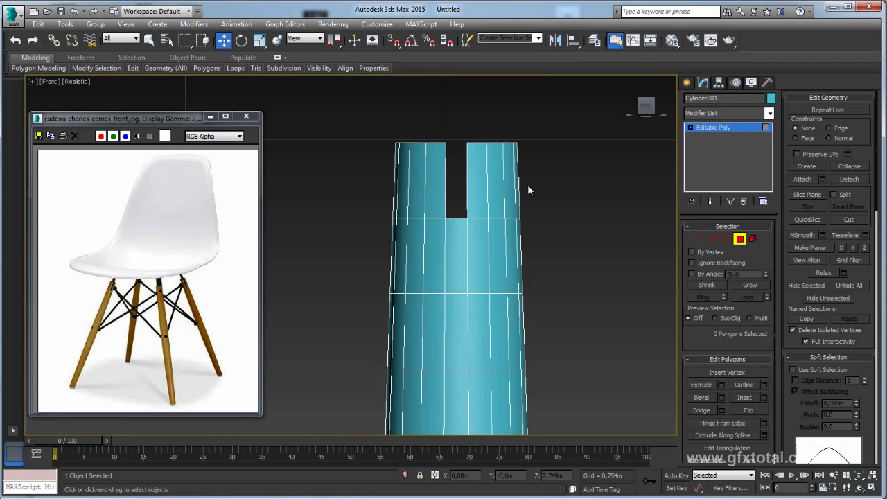
scroll(528, 185, down, 2)
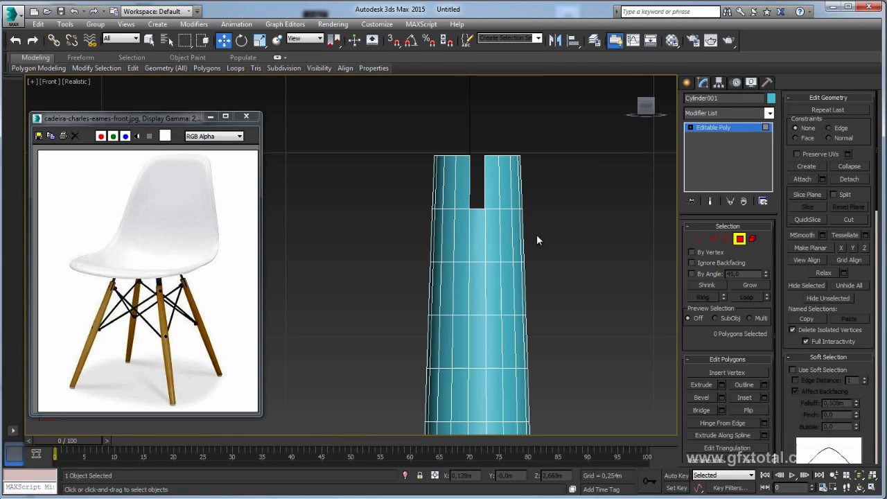
drag(476, 196, 479, 250)
drag(481, 286, 482, 288)
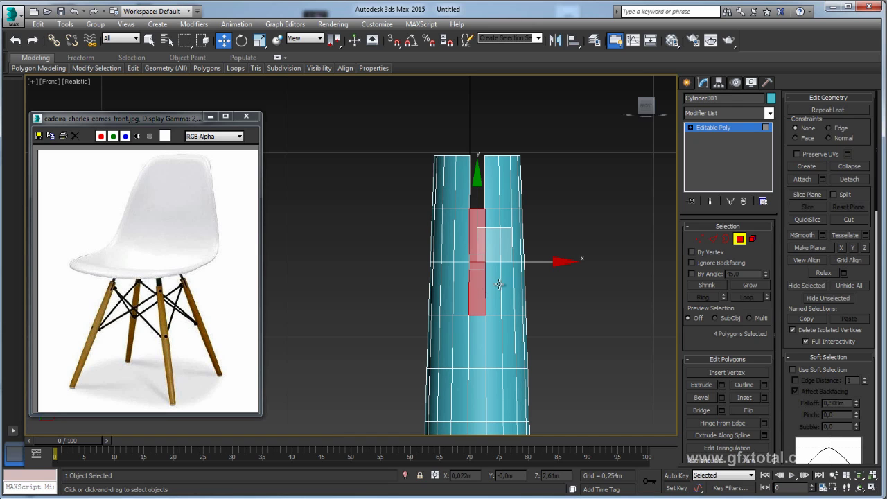
key(Delete)
Select the slot's open border and remove two edges from the edge selection
key(4)
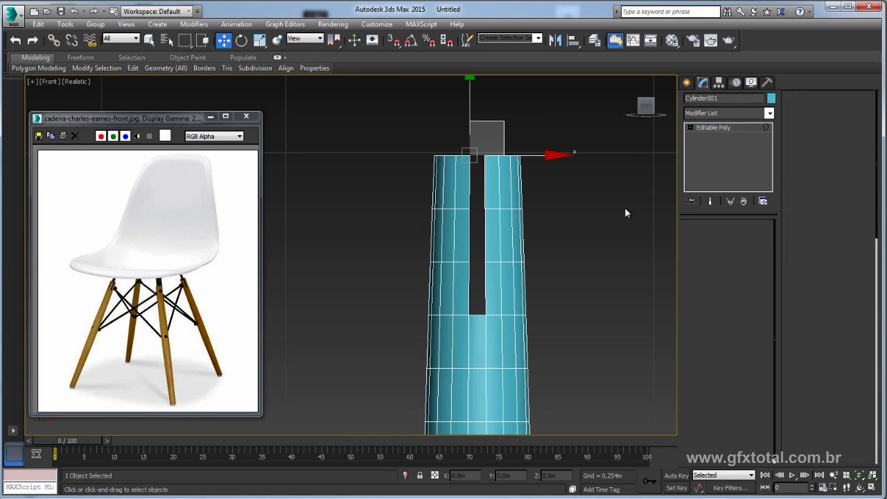
key(3)
key(p)
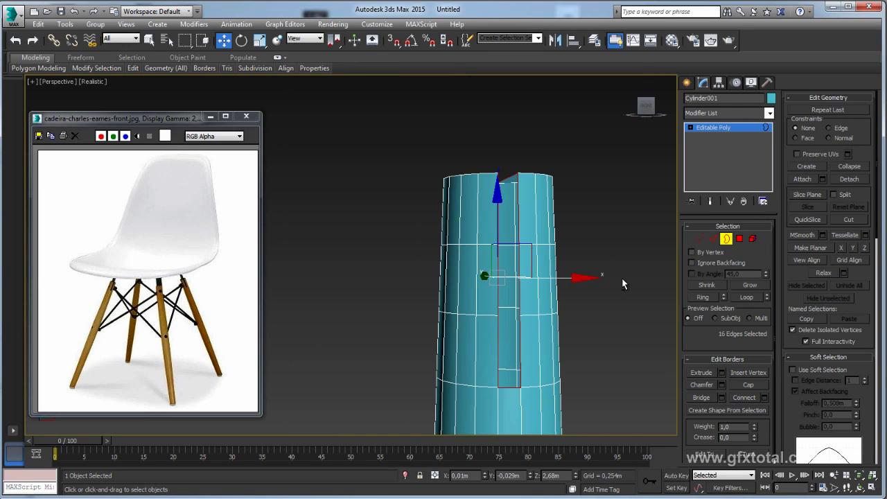
alt+middle_drag(622, 284, 513, 340)
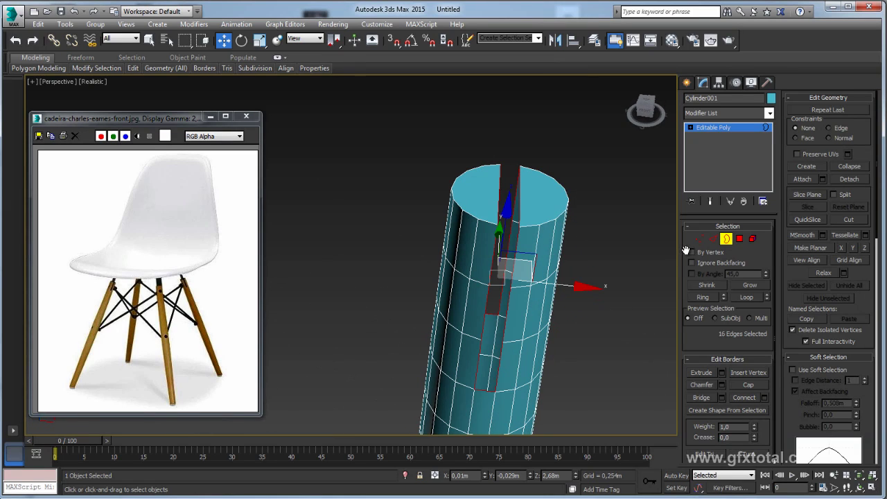
click(712, 239)
alt+middle_drag(503, 390, 518, 312)
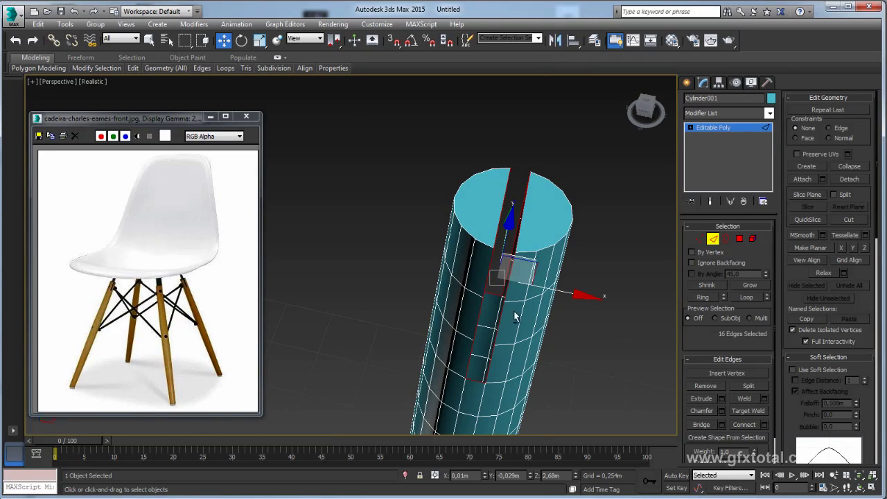
alt+click(498, 222)
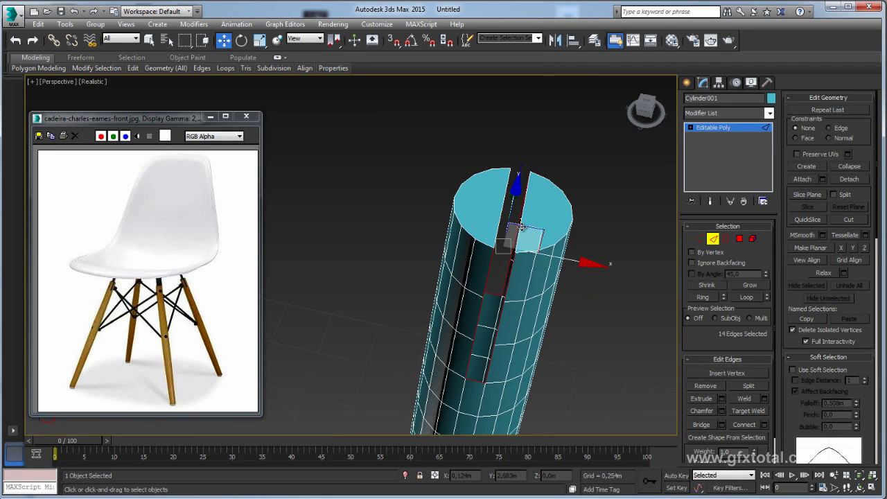
mouse_move(523, 227)
alt+middle_down()
mouse_move(561, 223)
mouse_move(546, 200)
alt+middle_up()
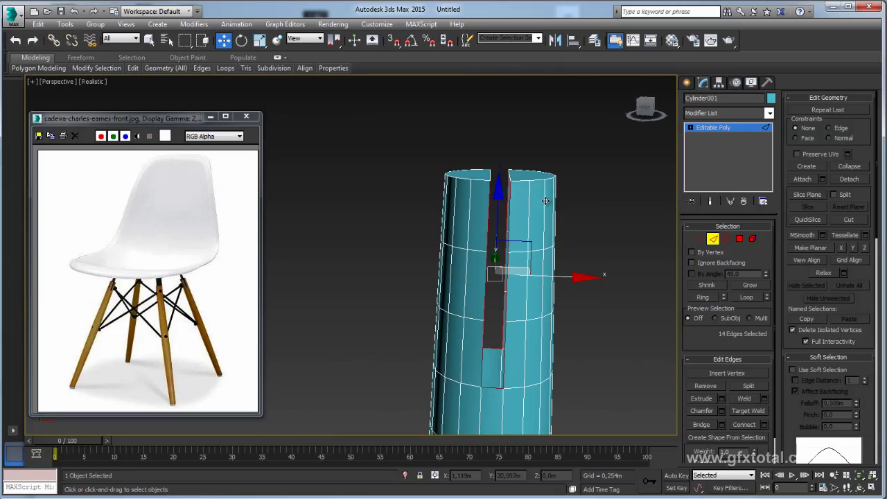
mouse_move(569, 291)
alt+middle_down()
mouse_move(559, 335)
mouse_move(525, 326)
mouse_move(591, 321)
mouse_move(617, 374)
mouse_move(578, 332)
mouse_move(600, 295)
mouse_move(579, 310)
alt+middle_up()
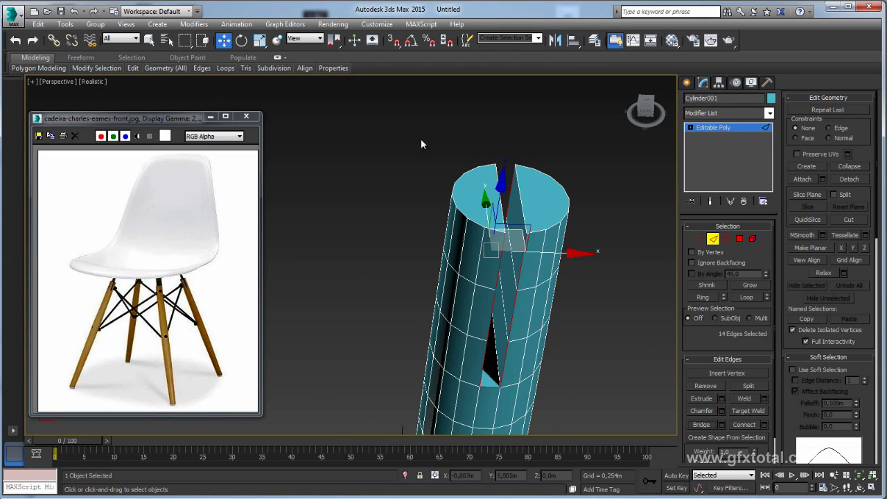
alt+middle_drag(422, 142, 545, 184)
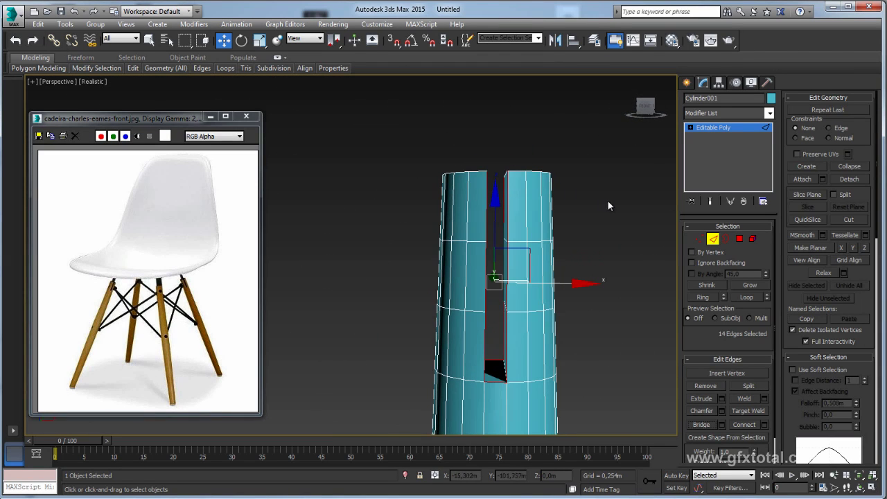
Connect the top ring of vertical edges with one new loop, raised close to the rim
shift+click(442, 219)
click(765, 426)
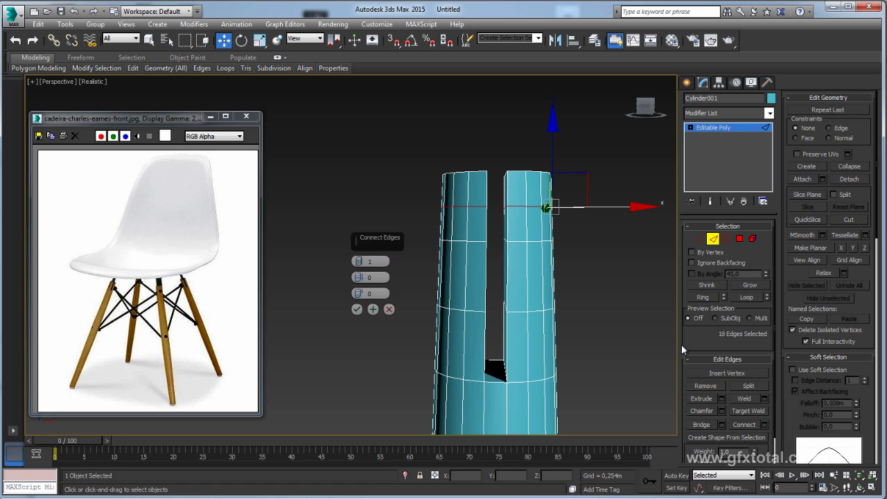
click(357, 310)
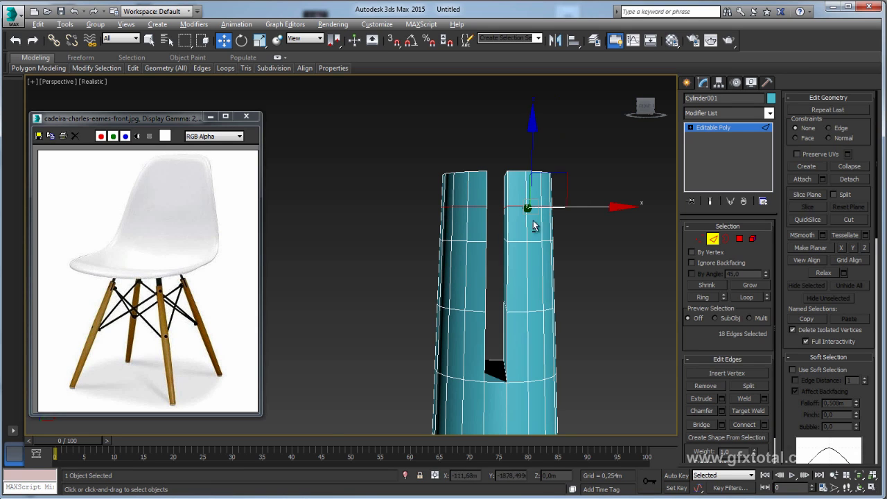
alt+middle_drag(430, 278, 541, 154)
drag(540, 154, 536, 125)
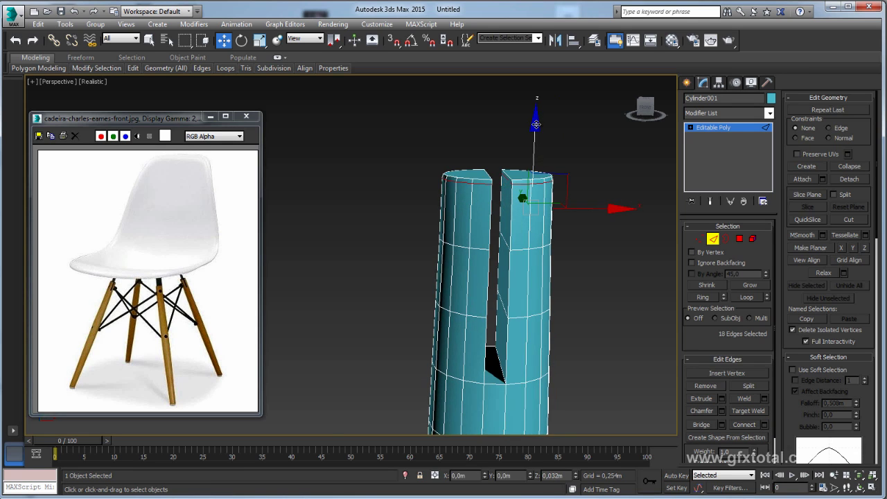
mouse_move(536, 124)
alt+middle_down()
mouse_move(599, 206)
mouse_move(558, 184)
mouse_move(542, 187)
alt+middle_up()
ctrl+click(740, 238)
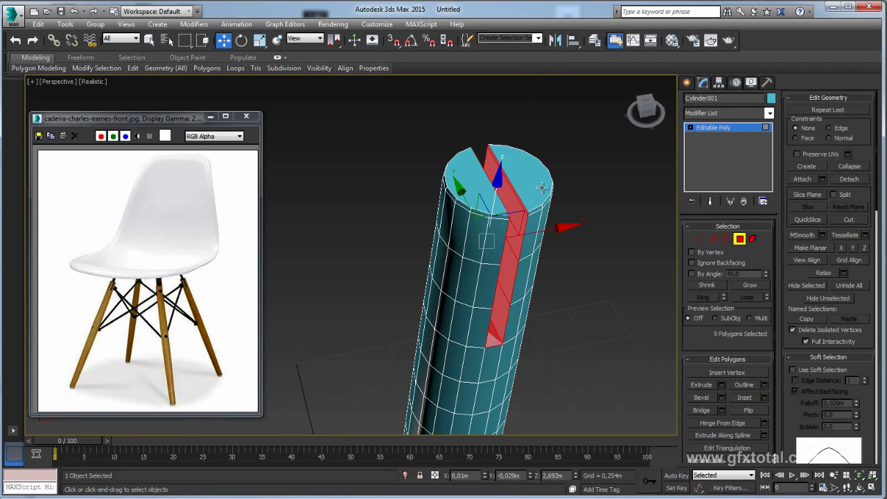
Inset the 11 selected slot and top-cap polygons by 0,007m, leaving a thin border ring
ctrl+click(543, 187)
mouse_move(579, 235)
alt+middle_down()
mouse_move(565, 233)
mouse_move(540, 330)
mouse_move(550, 313)
mouse_move(526, 255)
alt+middle_up()
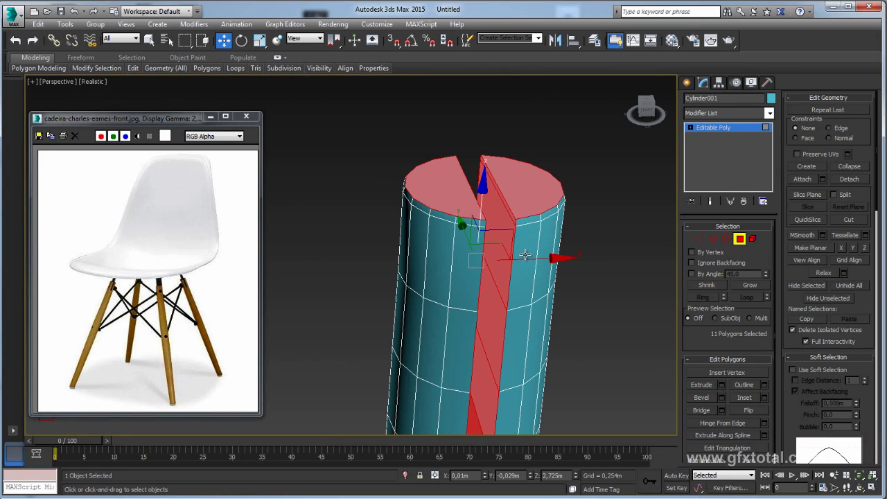
click(764, 398)
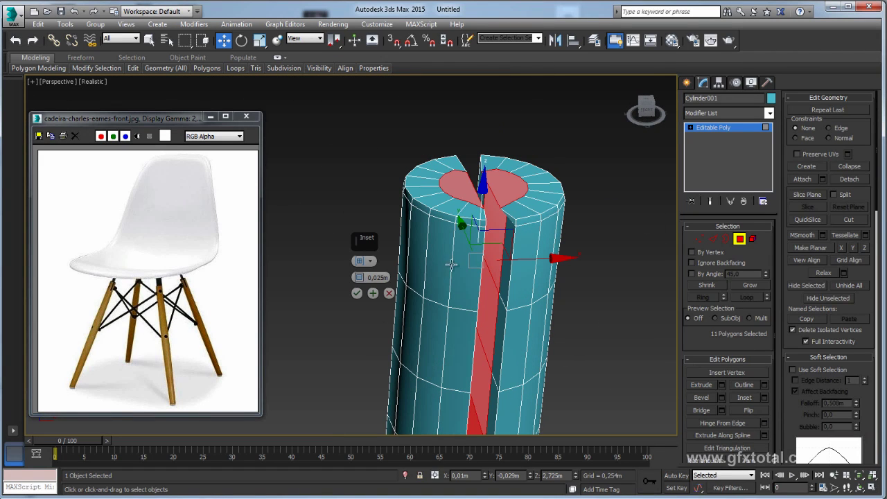
drag(360, 277, 361, 274)
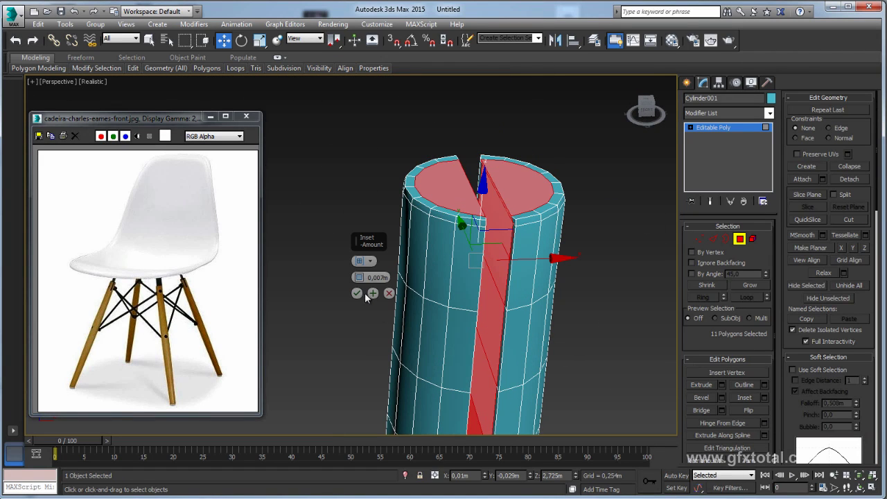
click(373, 294)
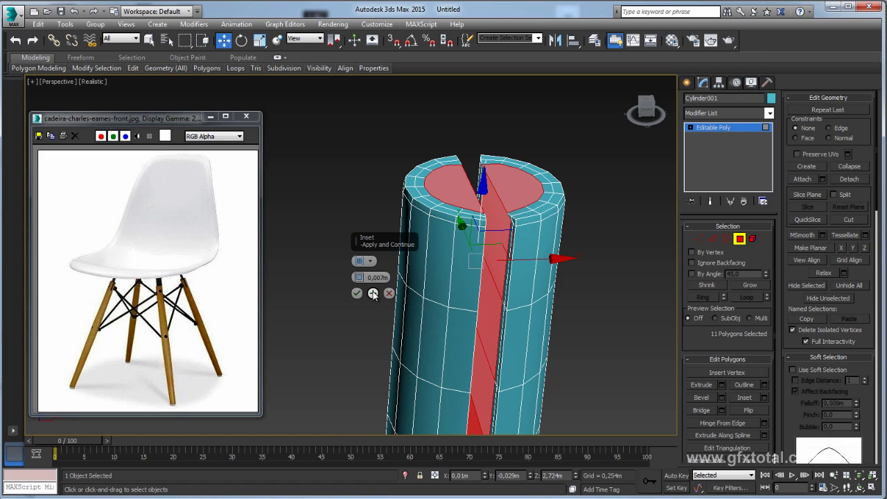
drag(359, 277, 359, 266)
click(357, 294)
mouse_move(466, 292)
alt+middle_down()
mouse_move(482, 203)
mouse_move(479, 240)
mouse_move(484, 107)
alt+middle_up()
scroll(479, 240, up, 5)
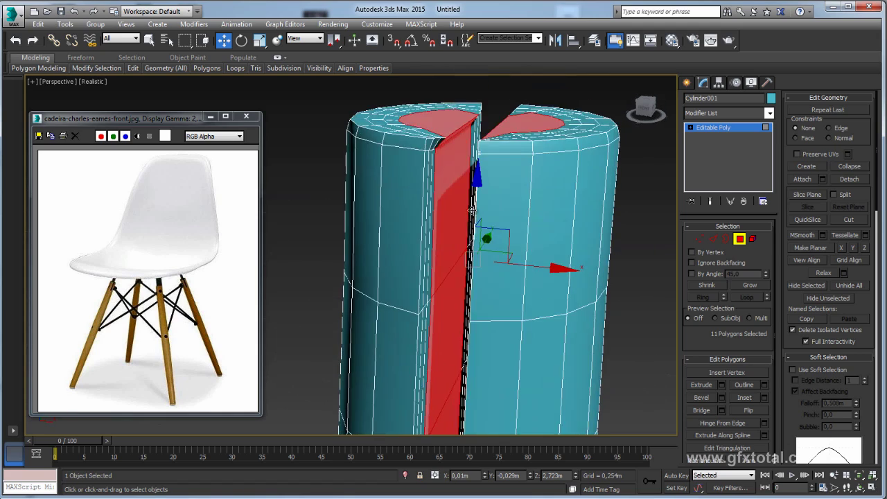
alt+middle_drag(474, 151, 468, 176)
scroll(469, 251, down, 3)
Connect the middle and lower bands of vertical edges into two loops against the slot bottom
scroll(485, 278, down, 3)
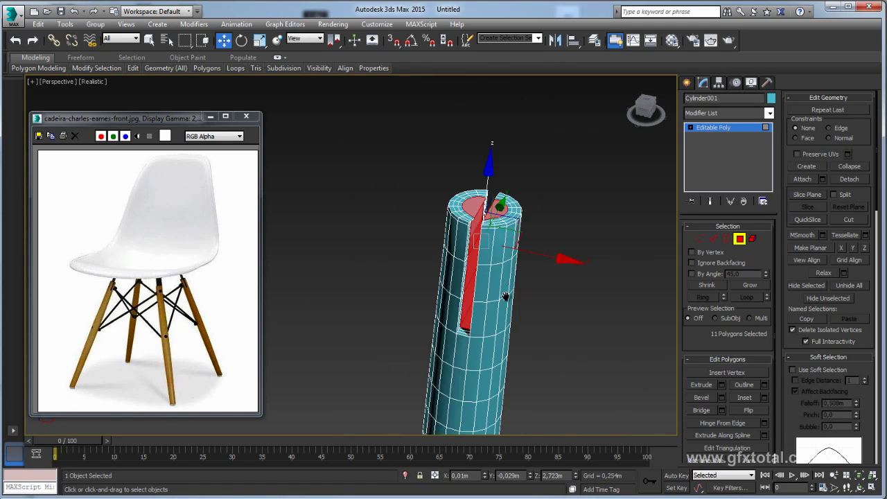
alt+middle_drag(511, 293, 531, 246)
key(2)
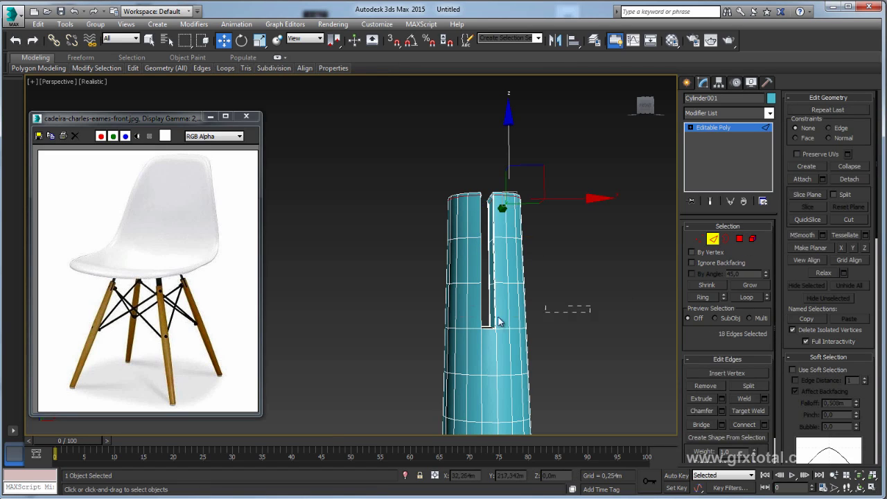
drag(591, 306, 348, 315)
click(761, 424)
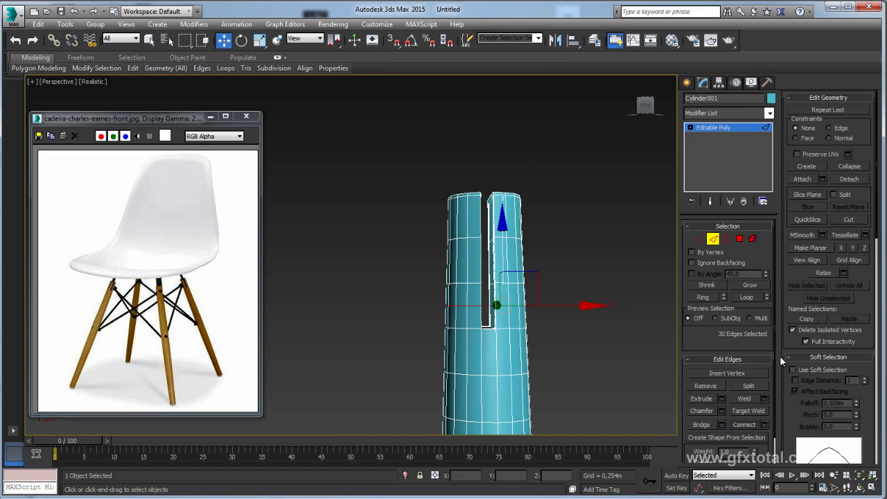
drag(499, 243, 502, 263)
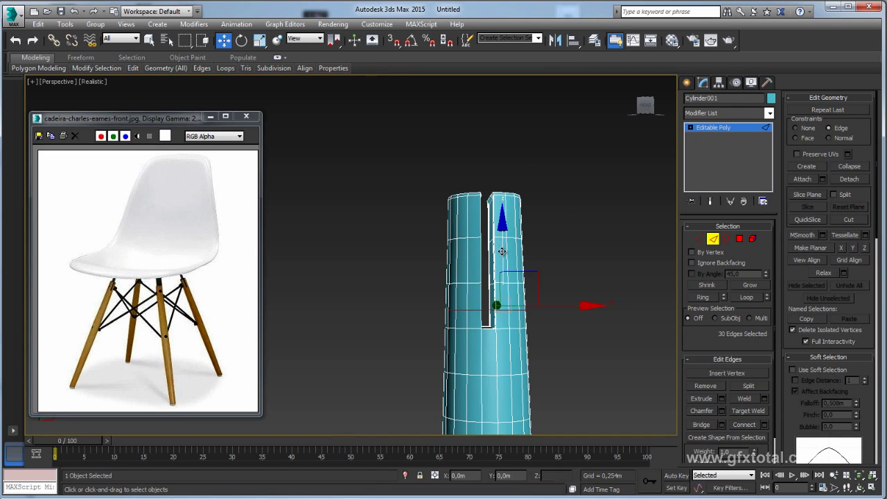
drag(561, 352, 375, 365)
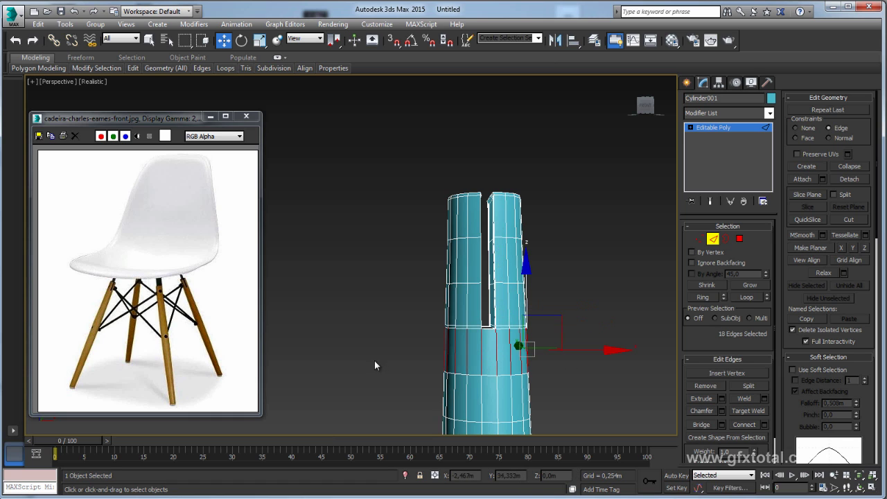
click(752, 428)
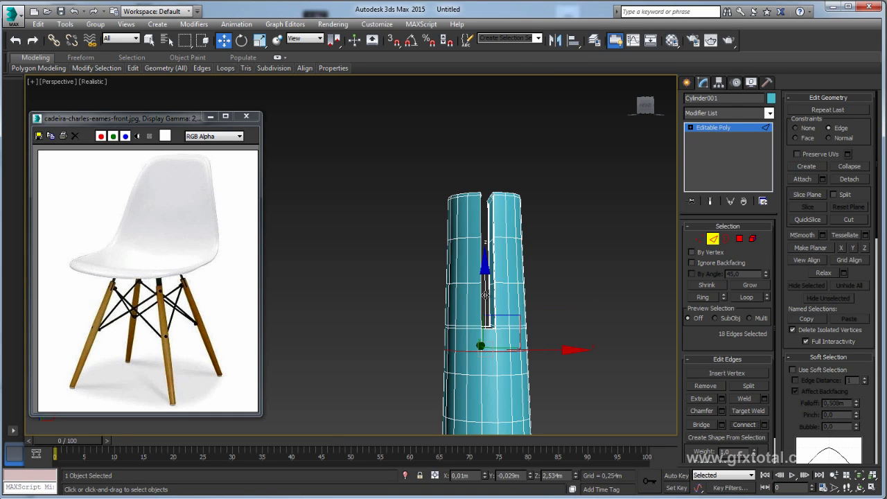
drag(486, 295, 492, 275)
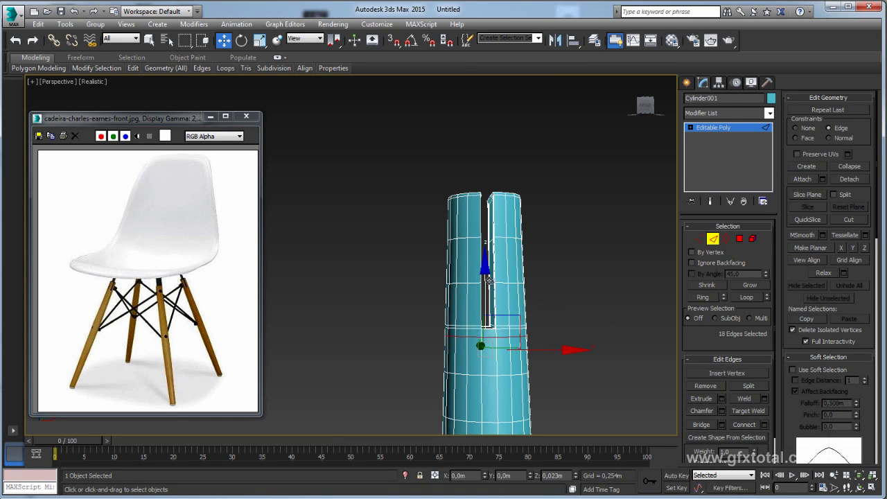
click(708, 129)
Apply a TurboSmooth modifier at 1 iteration to the slotted leg
click(770, 113)
scroll(728, 346, down, 10)
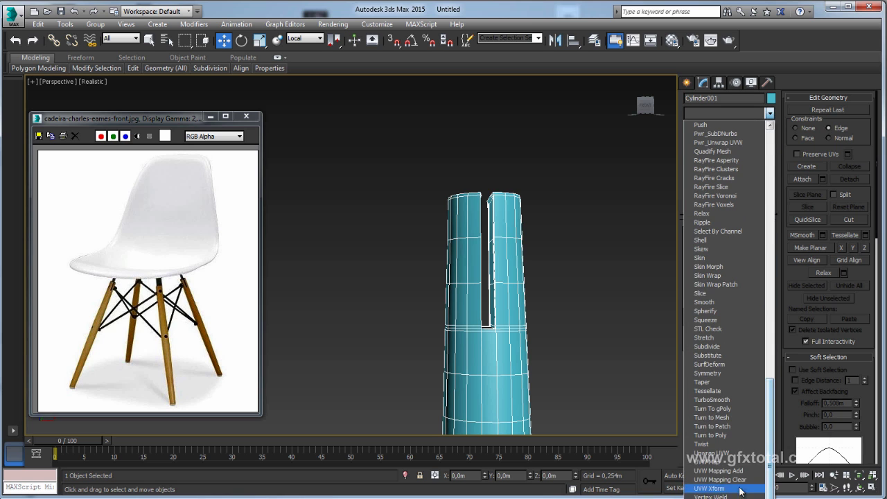
click(712, 400)
Reselect the smoothed leg and frame it in the viewport
click(558, 369)
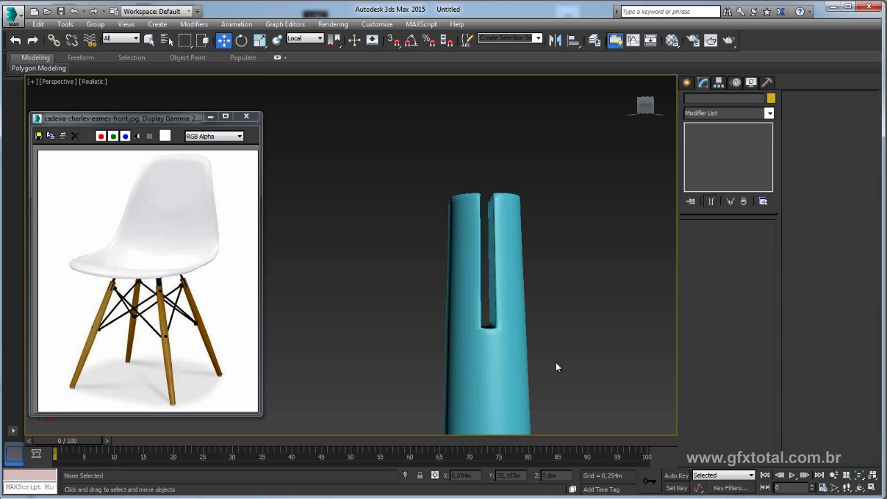
mouse_move(515, 359)
middle_down()
mouse_move(534, 341)
mouse_move(570, 259)
middle_up()
click(594, 293)
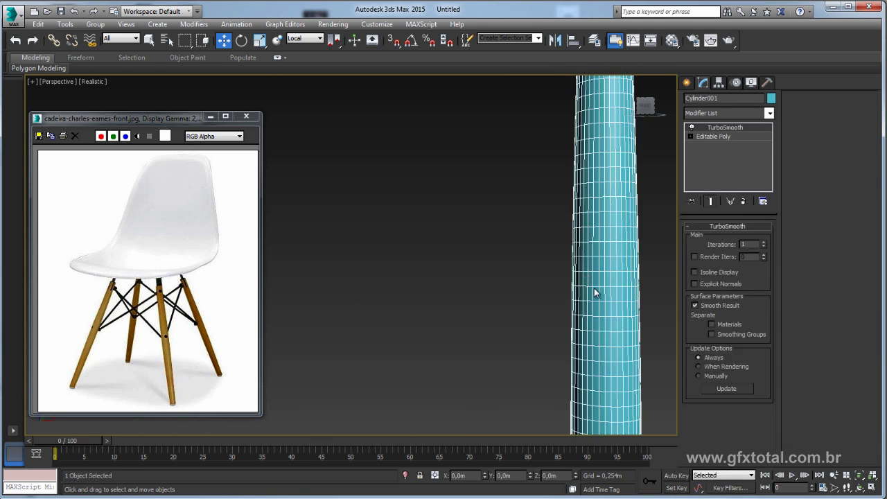
key(z)
mouse_move(557, 349)
alt+middle_down()
mouse_move(565, 404)
mouse_move(556, 376)
mouse_move(258, 359)
alt+middle_up()
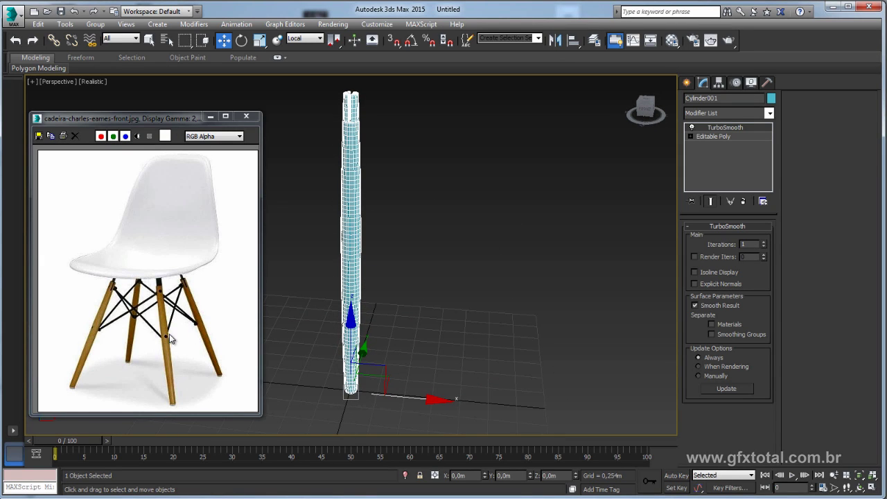
alt+middle_drag(164, 288, 429, 267)
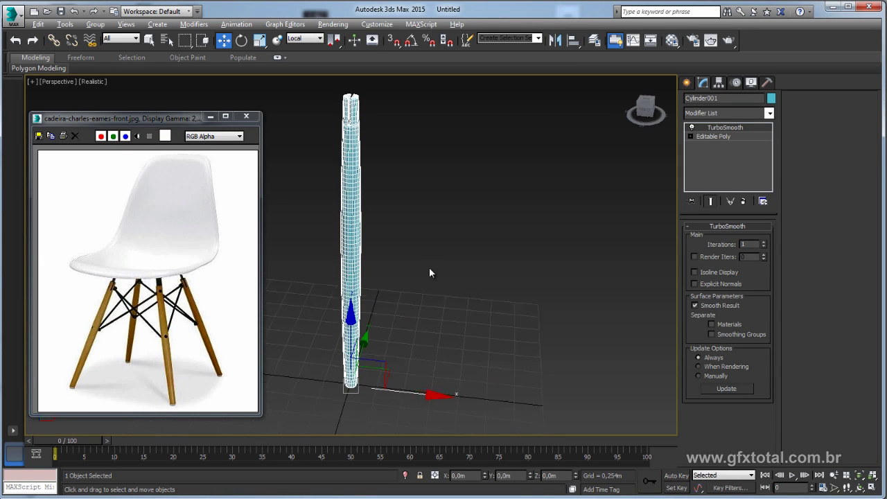
click(687, 82)
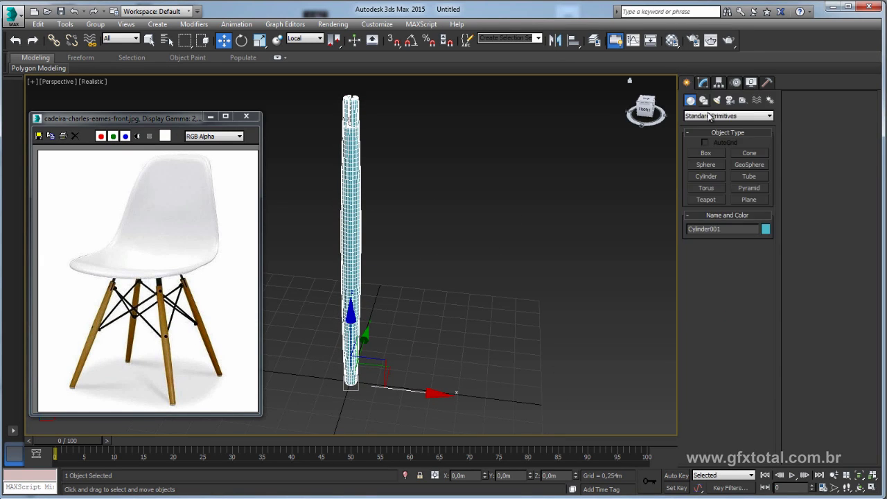
Create a short cylinder (0,048m radius, 0,276m high) with 1 height segment
click(707, 176)
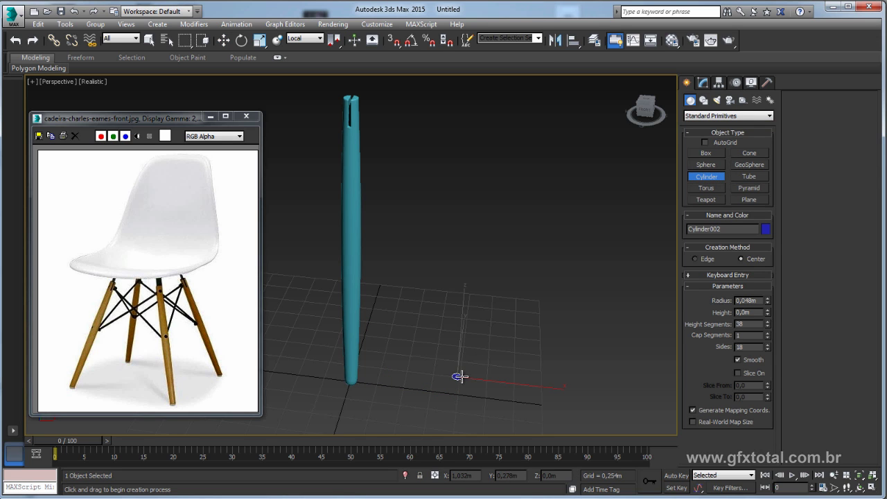
click(462, 353)
key(w)
scroll(464, 365, up, 2)
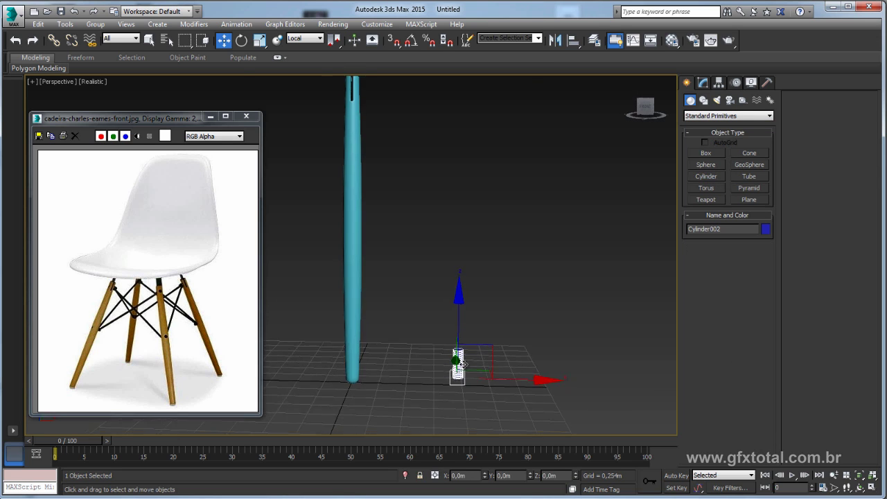
scroll(464, 366, up, 2)
scroll(464, 366, up, 2)
click(702, 83)
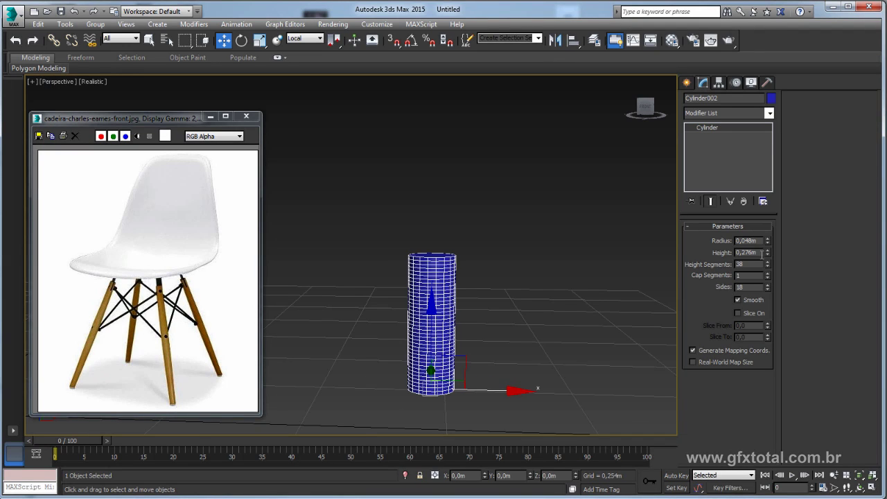
right_click(768, 264)
mouse_move(569, 287)
alt+middle_down()
mouse_move(505, 308)
mouse_move(469, 275)
alt+middle_up()
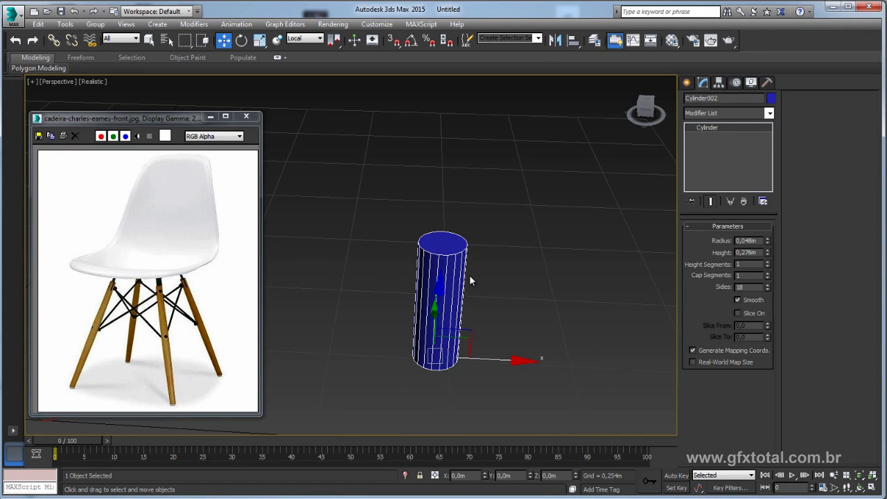
Convert it to Editable Poly and connect its vertical edges with 2 loops spread toward the ends
right_click(437, 269)
click(587, 389)
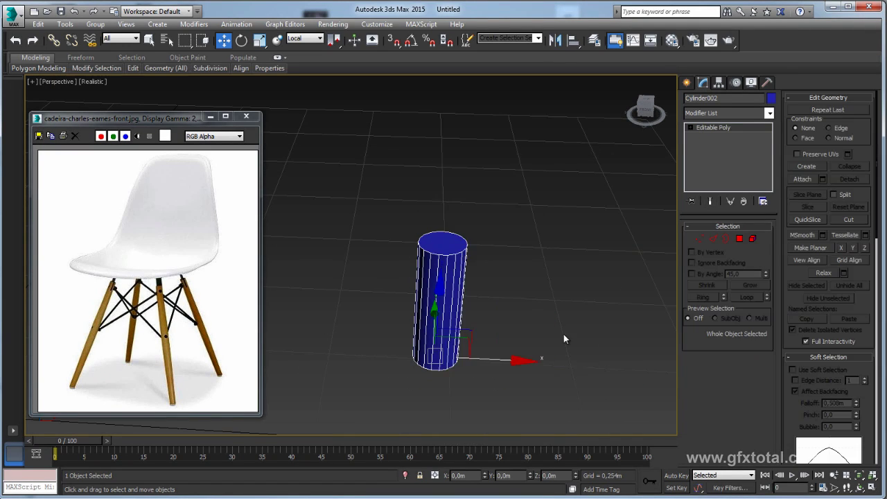
click(714, 239)
drag(486, 294, 335, 293)
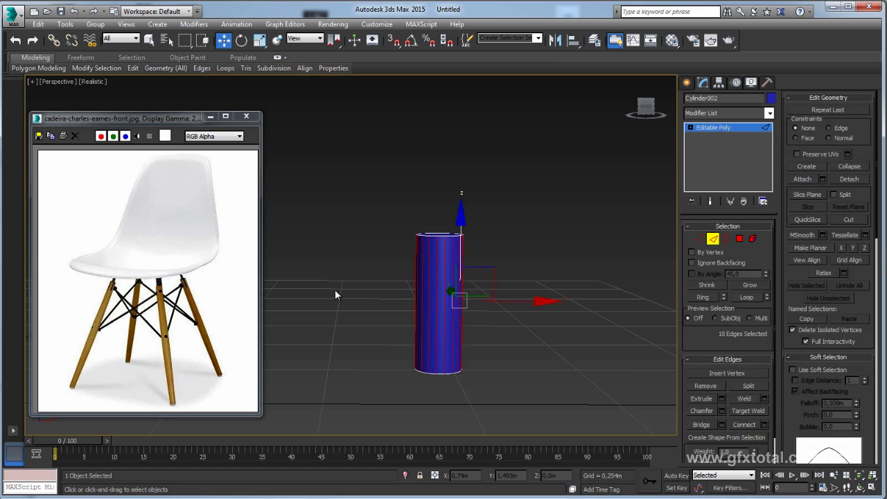
click(765, 424)
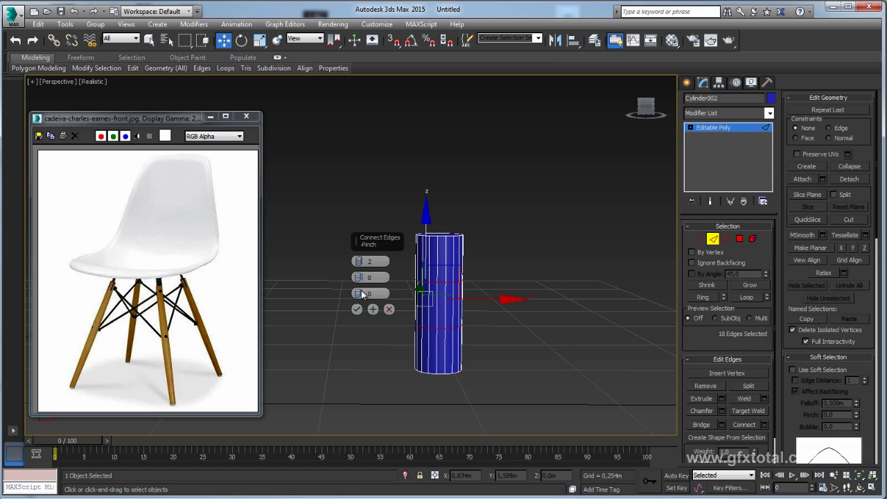
drag(358, 277, 361, 269)
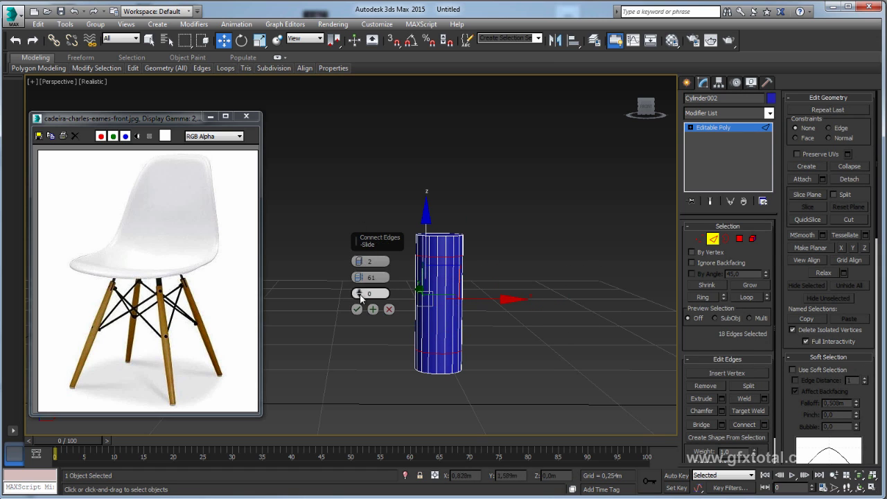
click(357, 309)
click(739, 238)
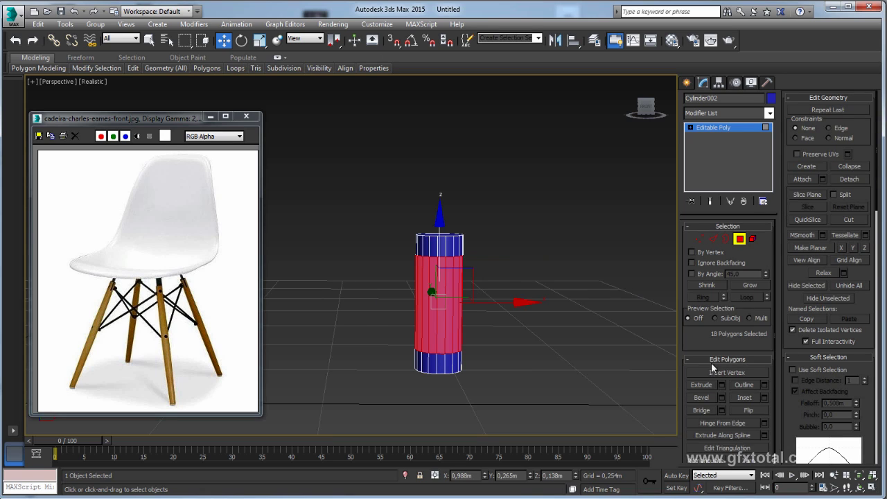
Extrude the pin's middle band slightly inward along local normals
click(722, 385)
click(366, 261)
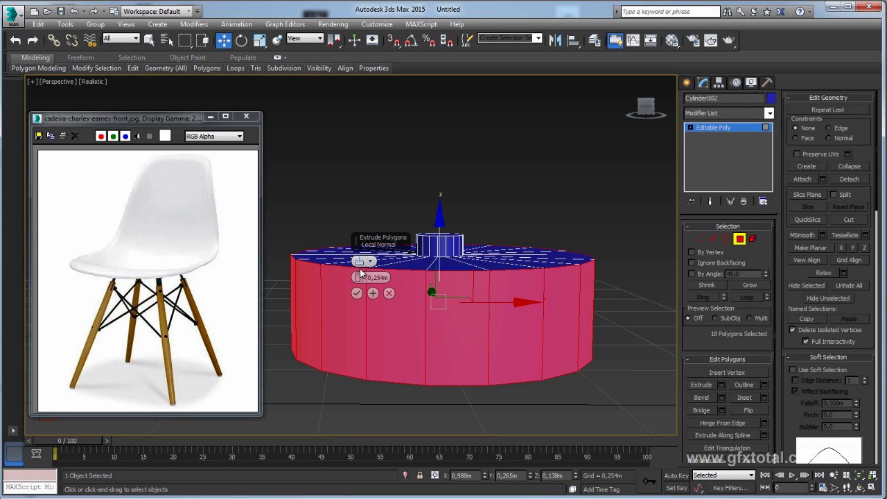
right_click(360, 277)
drag(361, 277, 361, 276)
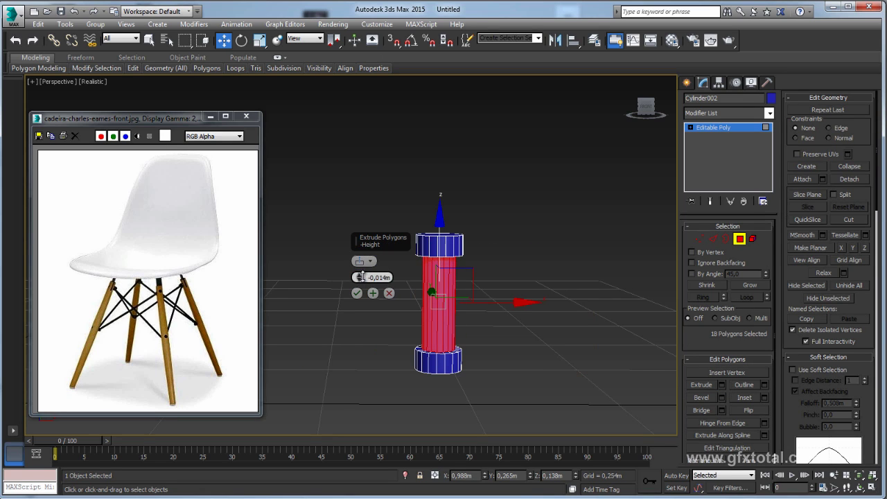
click(356, 292)
Select both end caps of the pin and inset them slightly
alt+middle_drag(363, 291, 444, 298)
click(439, 248)
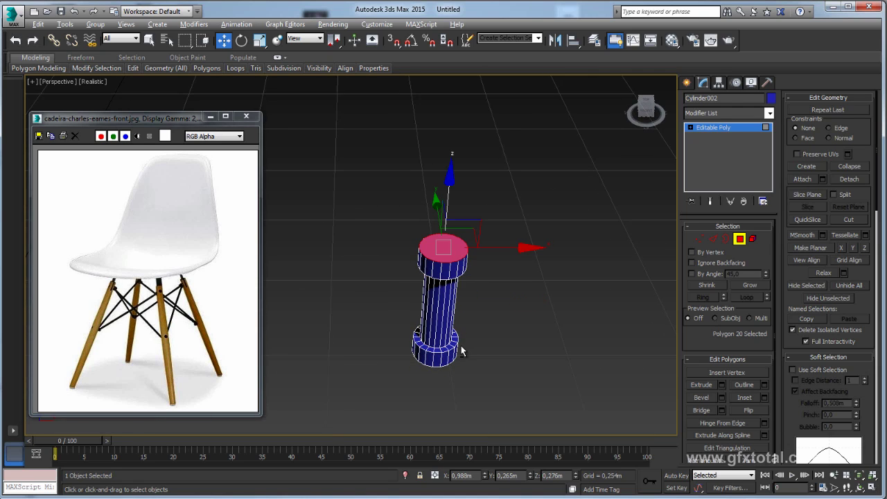
mouse_move(465, 352)
alt+middle_down()
mouse_move(457, 358)
mouse_move(471, 388)
alt+middle_up()
ctrl+click(456, 258)
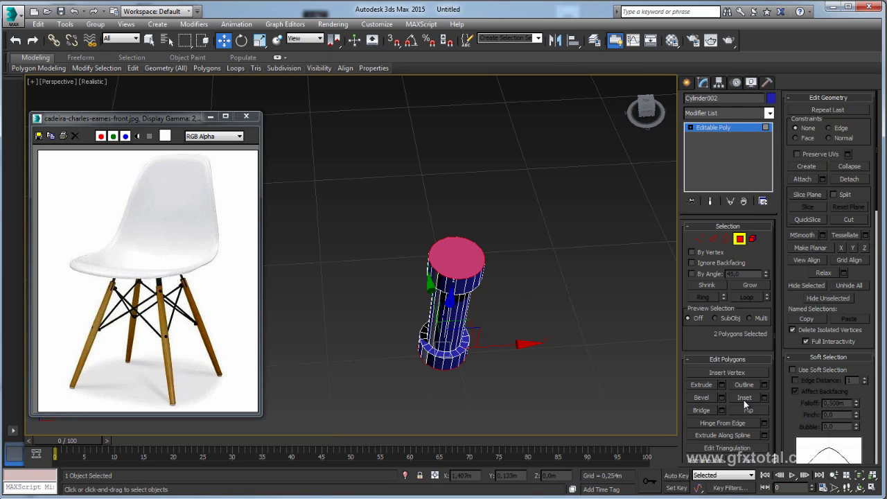
click(766, 397)
drag(359, 278, 358, 273)
click(357, 293)
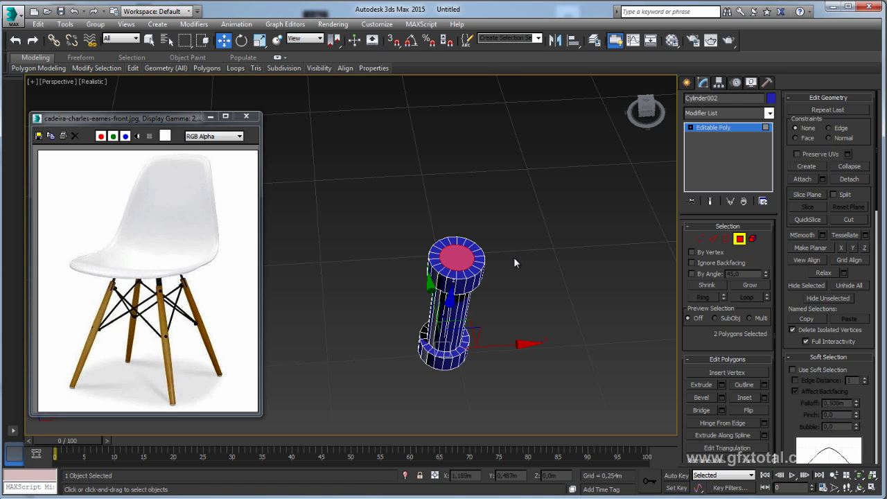
scroll(374, 255, up, 3)
middle_drag(374, 255, 417, 252)
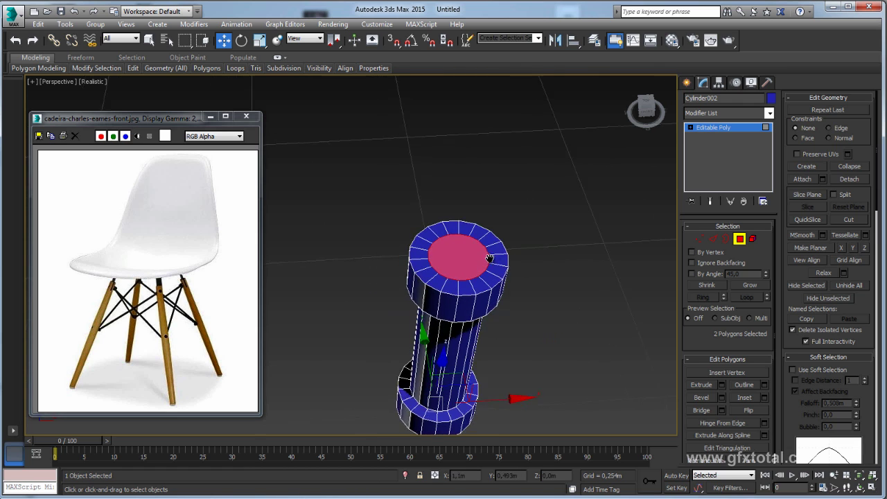
Bevel the end caps with a slight 0.007m inward outline
click(721, 397)
right_click(357, 277)
right_click(358, 293)
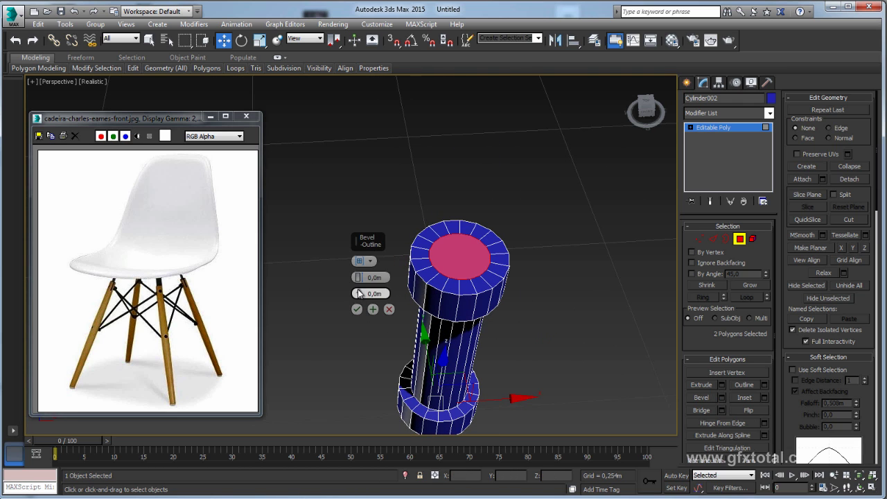
drag(357, 277, 359, 295)
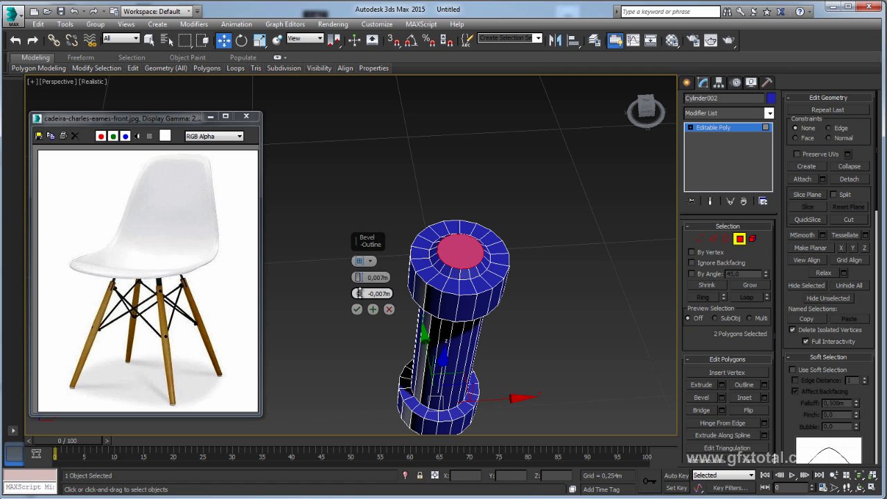
click(357, 310)
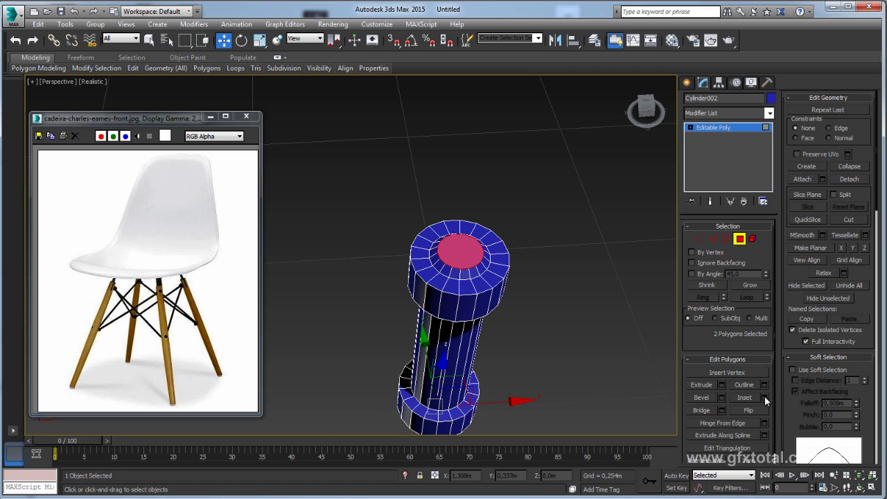
Inset the end faces again and extrude the inner faces inward into recesses
click(764, 396)
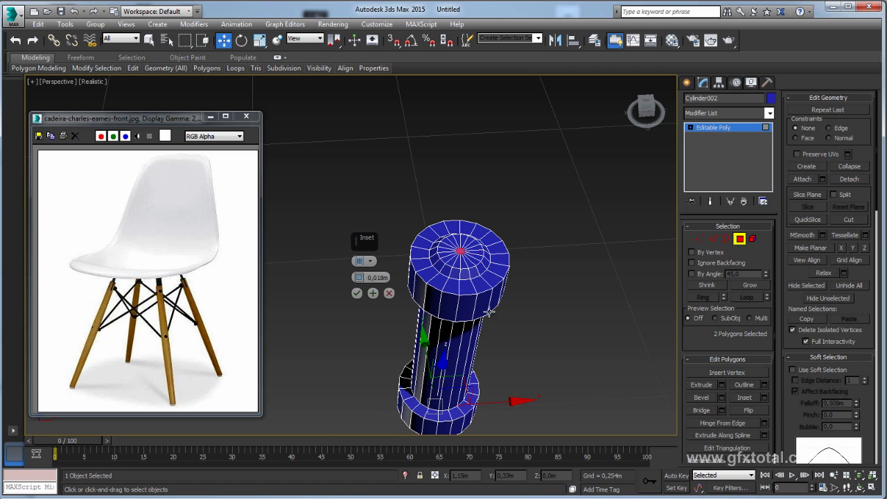
drag(360, 274, 361, 268)
click(357, 294)
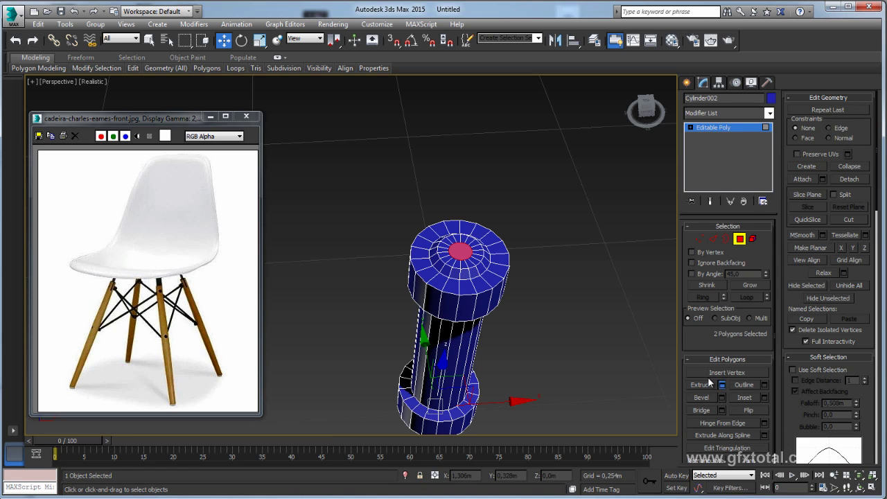
click(722, 384)
drag(359, 275, 360, 283)
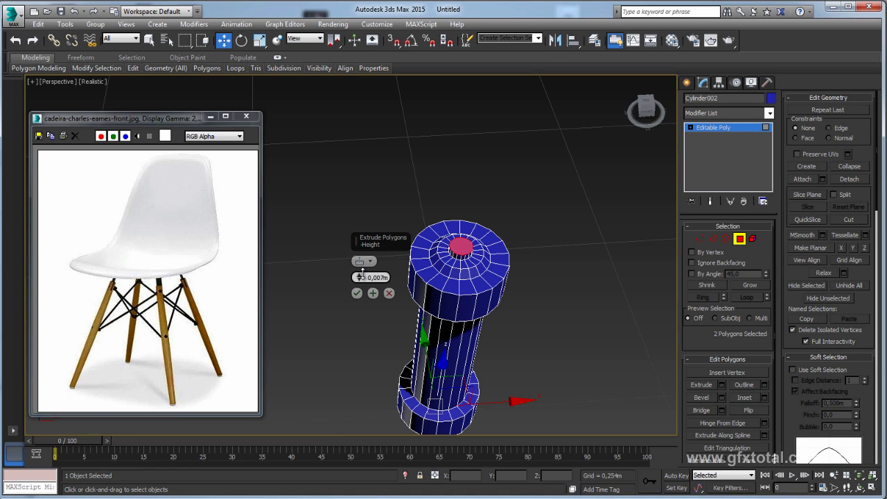
click(356, 293)
alt+middle_drag(355, 300, 459, 219)
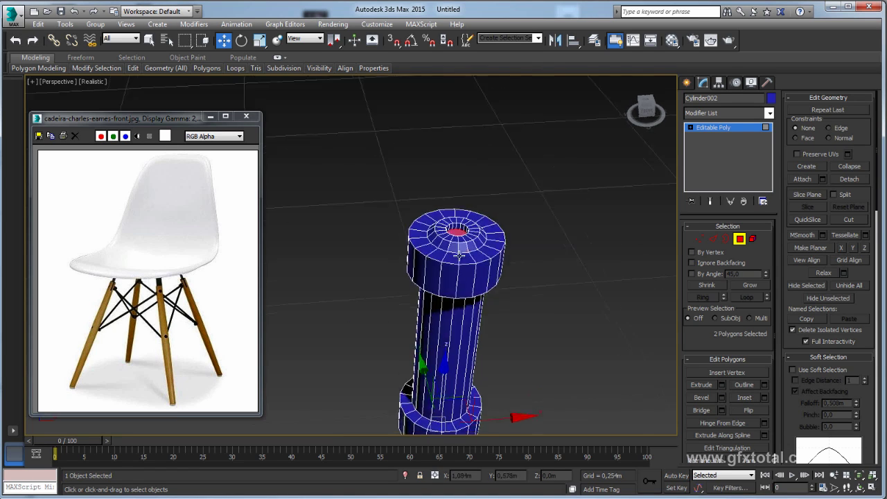
Scale the pin's top and bottom cap vertex rings, then return to object level
click(699, 238)
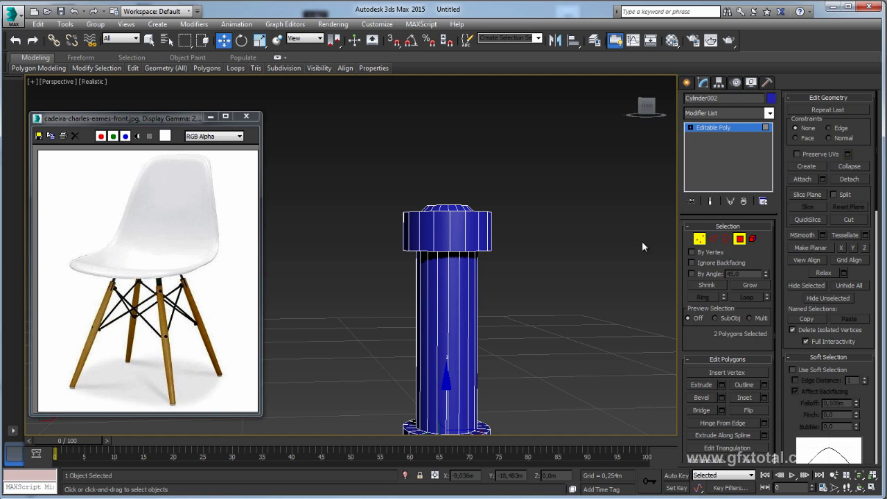
drag(513, 228, 385, 267)
mouse_move(330, 279)
middle_down()
mouse_move(414, 289)
mouse_move(420, 227)
middle_up()
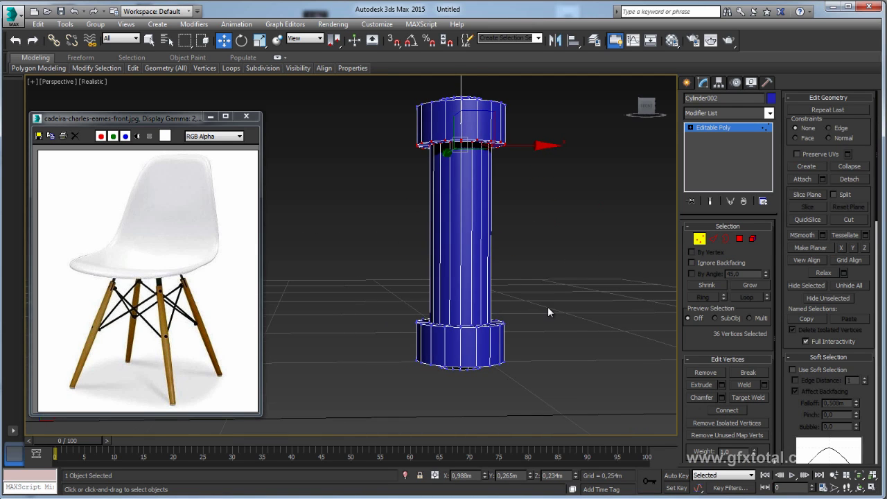
scroll(548, 307, down, 3)
ctrl+drag(440, 321, 444, 323)
alt+middle_drag(545, 291, 501, 166)
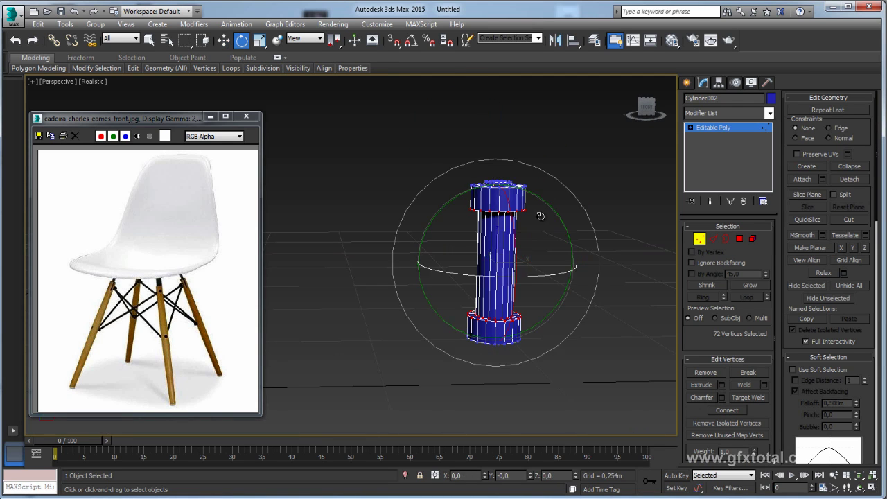
key(r)
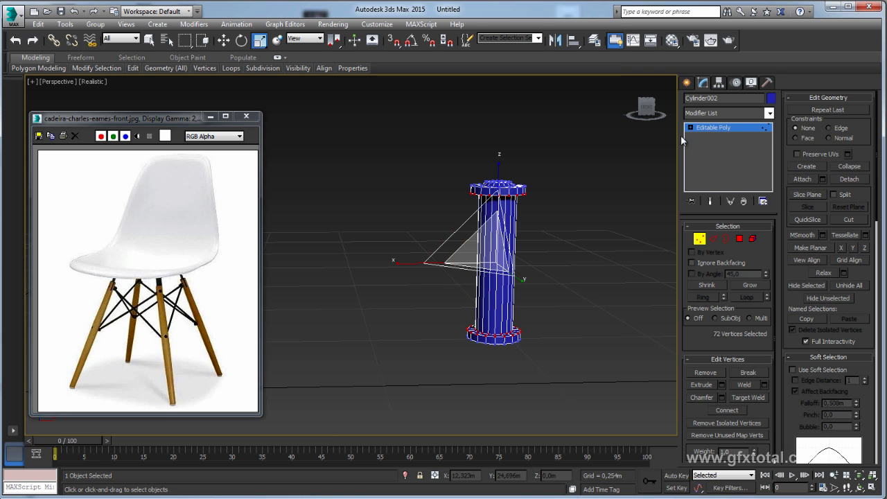
click(720, 125)
mouse_move(520, 363)
alt+middle_down()
mouse_move(517, 260)
mouse_move(541, 297)
alt+middle_up()
Move the pin up to the top of the chair leg and rotate it 90° in Front view
key(w)
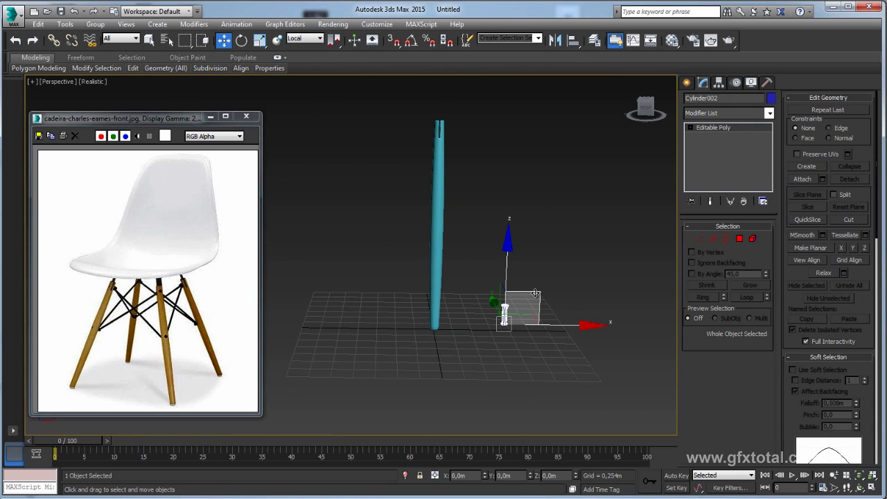
drag(509, 238, 477, 134)
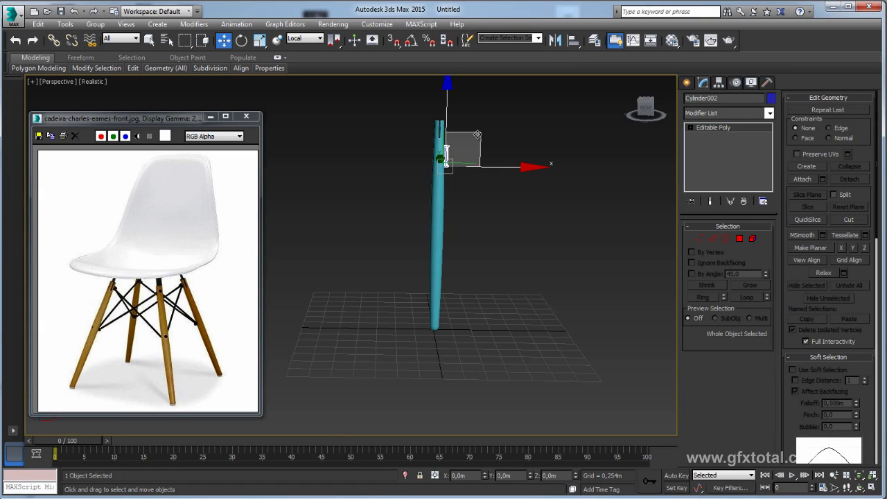
key(f)
scroll(478, 239, down, 2)
scroll(477, 253, down, 5)
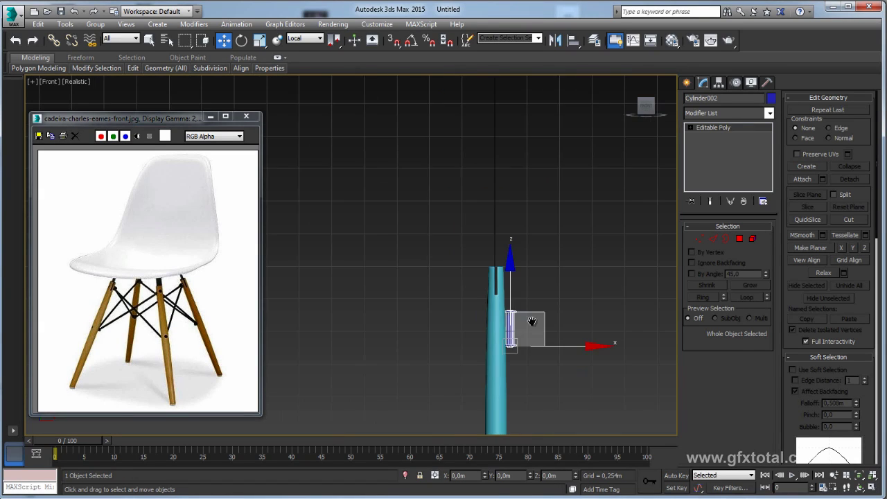
scroll(479, 280, up, 2)
key(e)
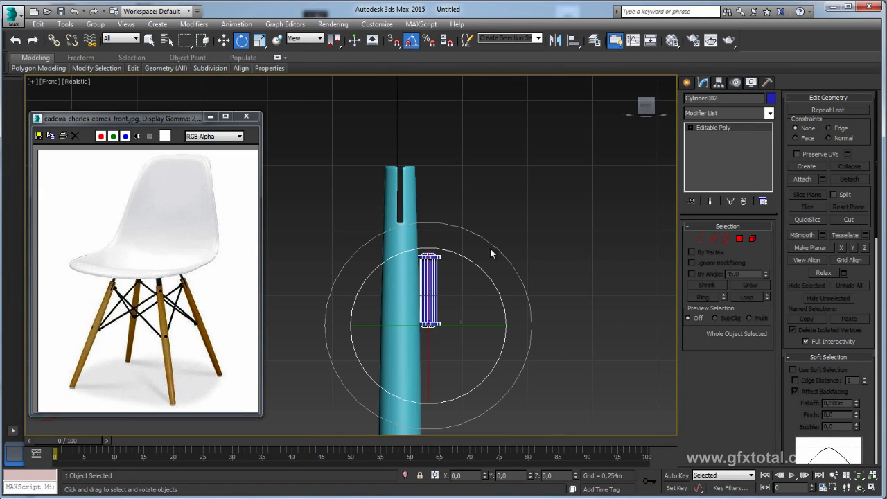
middle_drag(490, 253, 507, 223)
drag(504, 226, 466, 200)
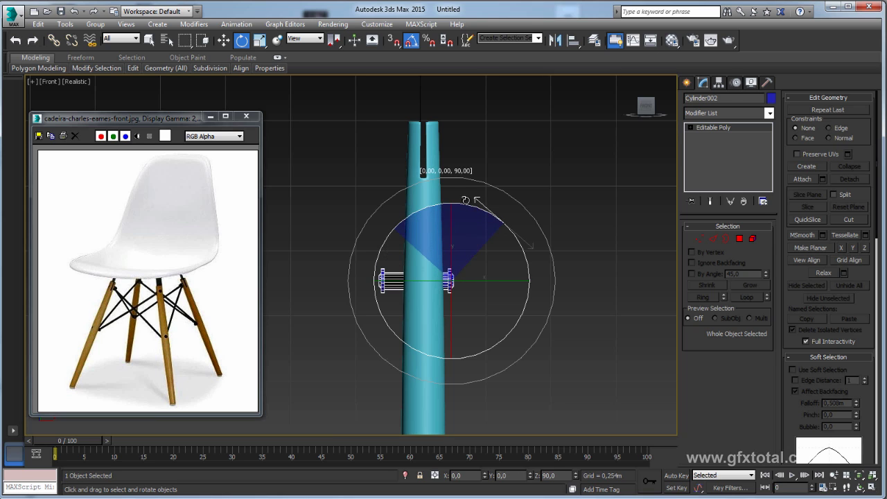
Move the pin into the leg's slot, scale it to 75%, and centre it
key(w)
drag(421, 250, 417, 139)
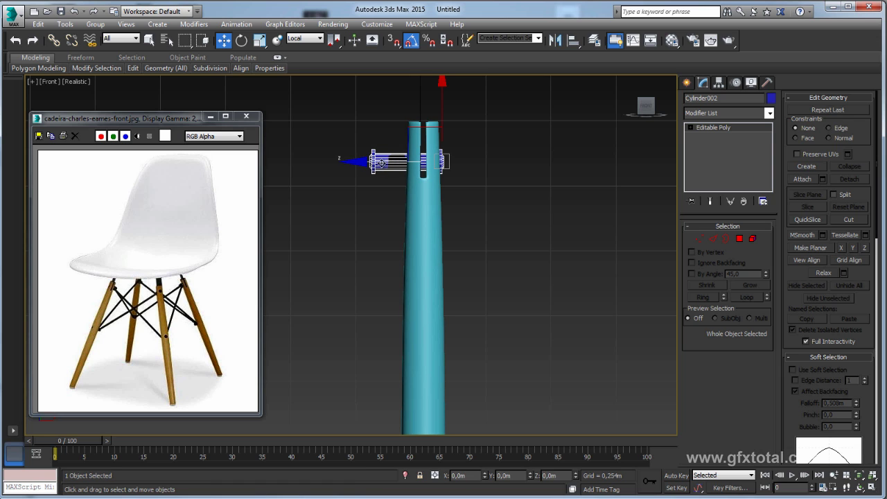
middle_drag(417, 190, 422, 216)
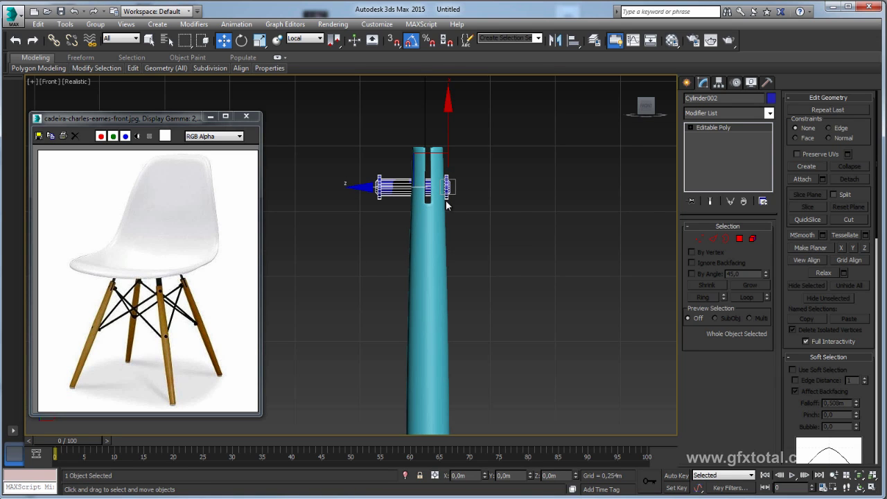
key(r)
drag(462, 178, 465, 193)
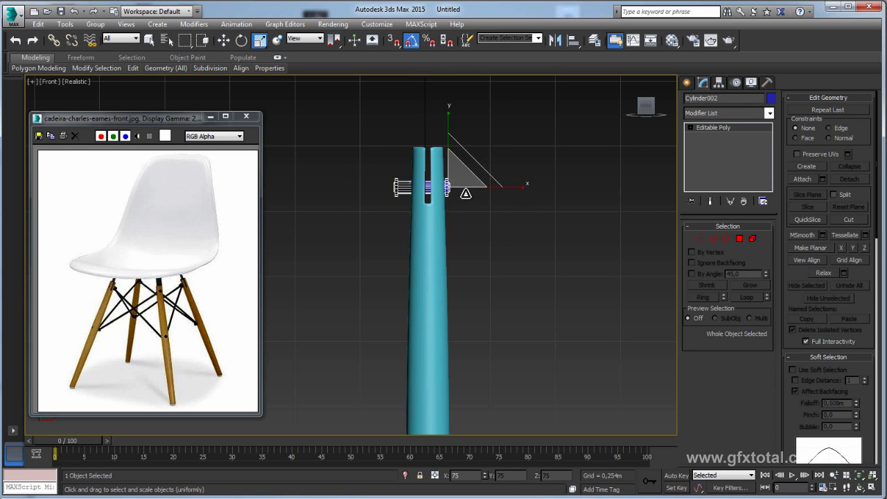
key(w)
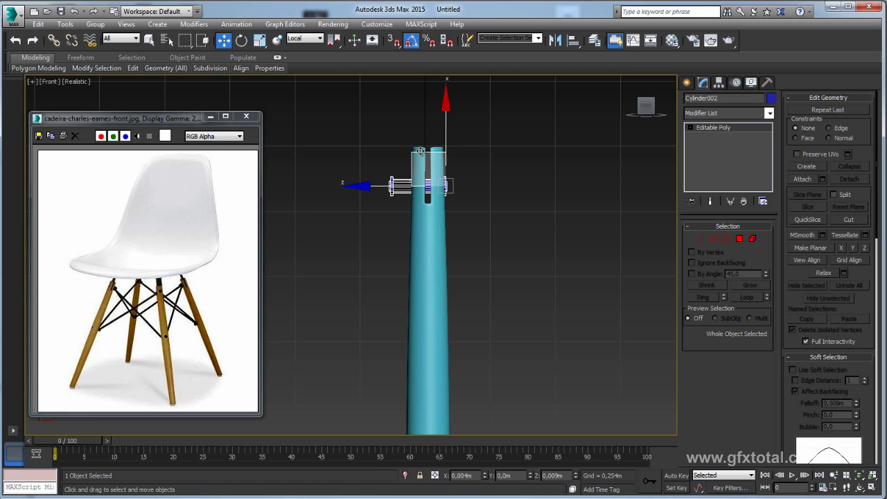
drag(420, 151, 420, 150)
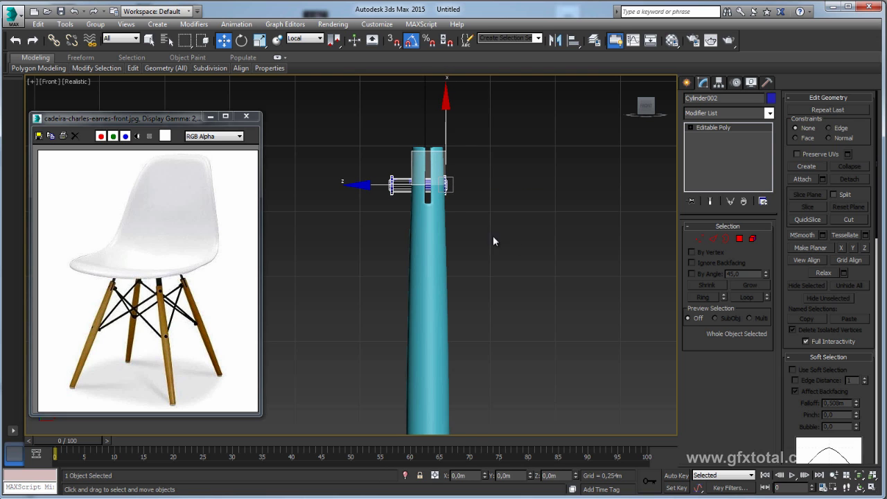
Select the vertices at the pin's left end, then return to whole-object editing
middle_drag(493, 237, 520, 229)
click(700, 239)
drag(433, 226, 414, 178)
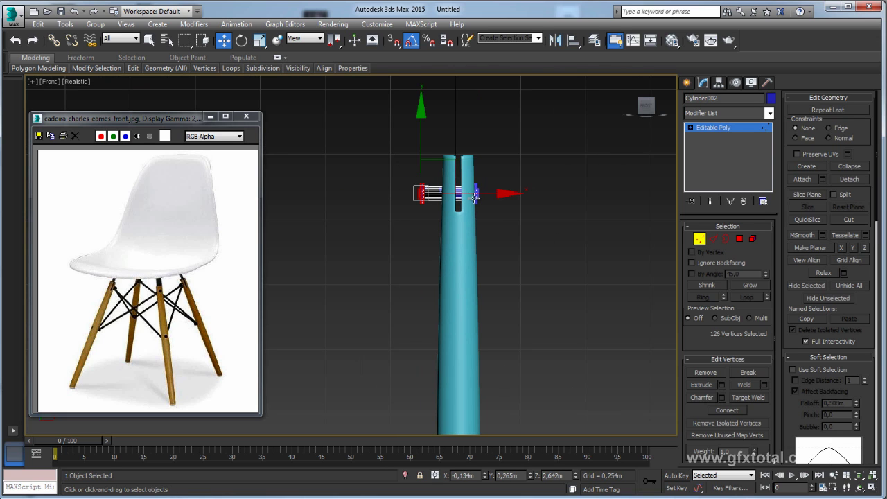
click(719, 130)
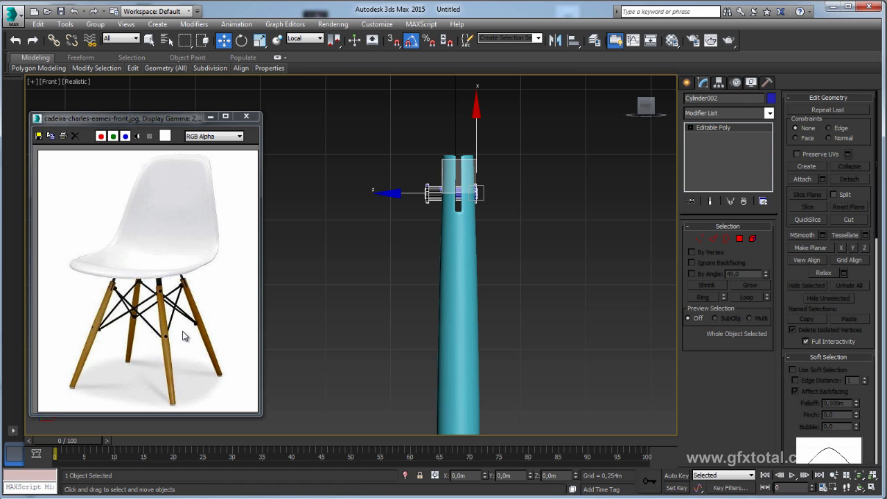
mouse_move(534, 204)
middle_down()
mouse_move(553, 212)
mouse_move(496, 234)
middle_up()
click(687, 82)
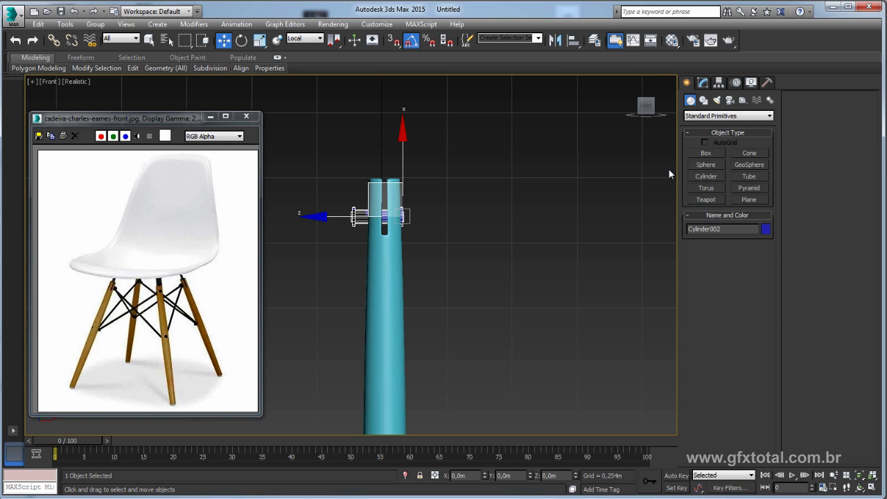
Draw a torus ring beside the leg and give it 10 segments
click(706, 188)
drag(499, 206, 527, 208)
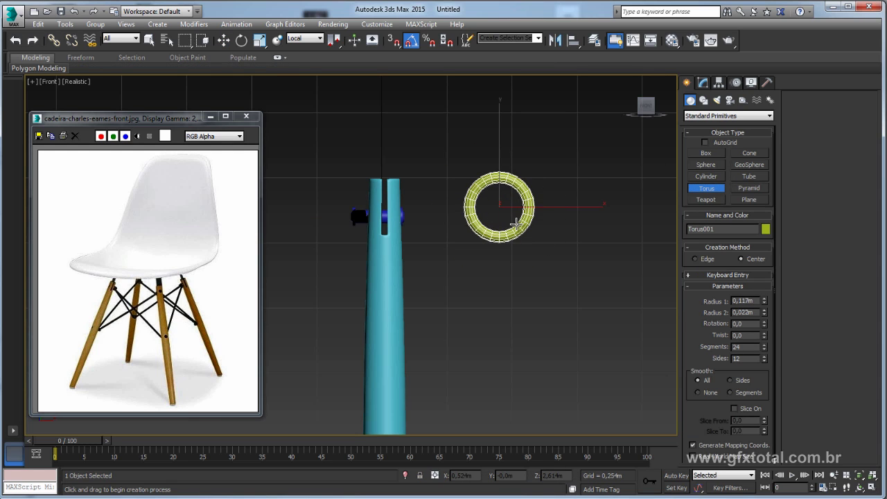
key(w)
middle_drag(581, 226, 592, 246)
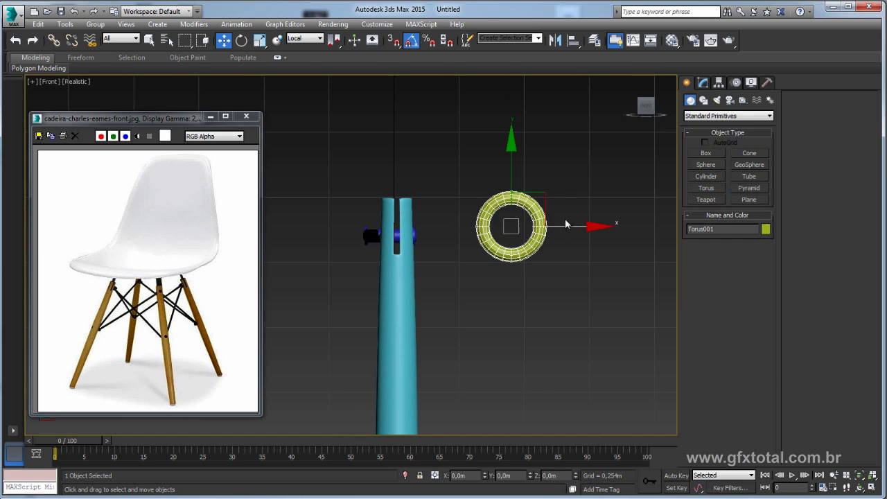
click(703, 82)
scroll(530, 272, up, 3)
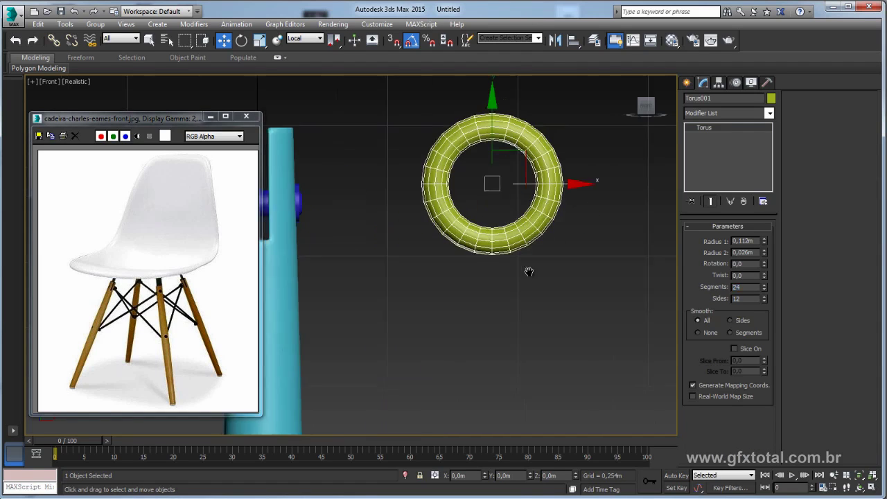
text(10)
key(Return)
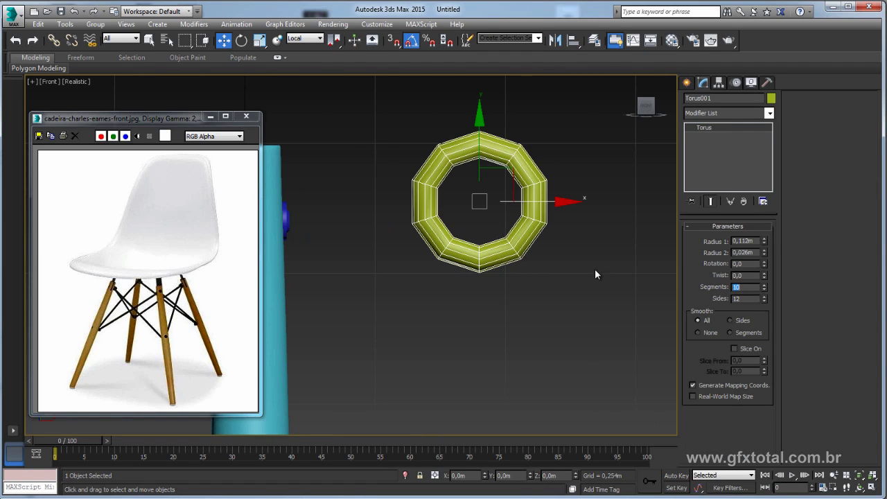
middle_drag(534, 223, 544, 235)
In Perspective view, give the torus 6 sides and a 0.03m tube radius
key(p)
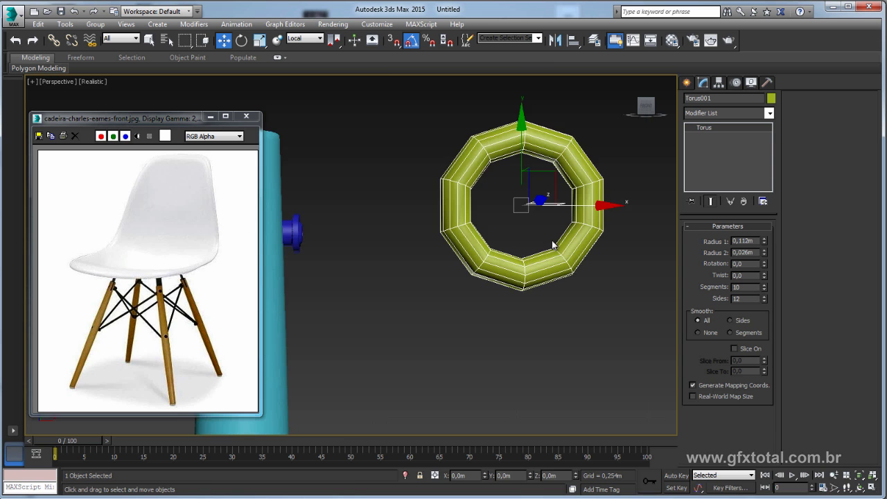
alt+middle_drag(620, 252, 644, 262)
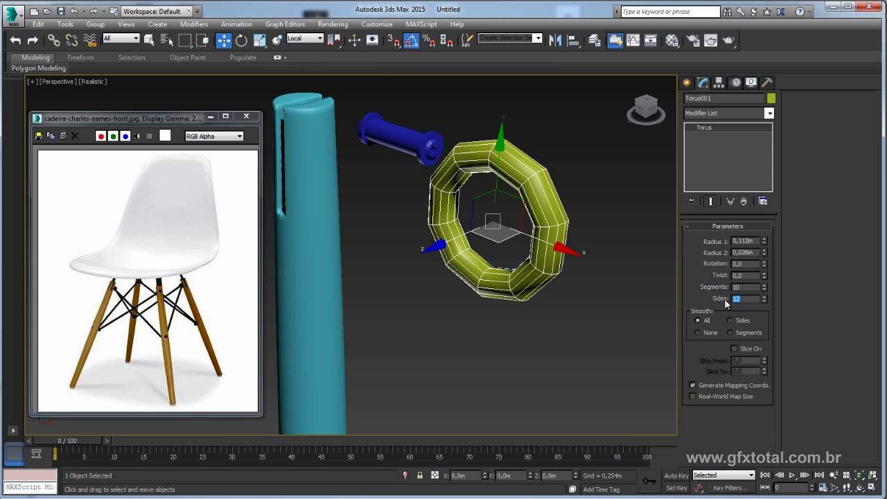
text(6)
key(Return)
mouse_move(568, 222)
alt+middle_down()
mouse_move(587, 192)
mouse_move(620, 176)
mouse_move(612, 229)
mouse_move(594, 162)
mouse_move(598, 187)
mouse_move(603, 166)
alt+middle_up()
mouse_move(765, 254)
mouse_down()
mouse_move(765, 244)
mouse_move(770, 249)
mouse_up()
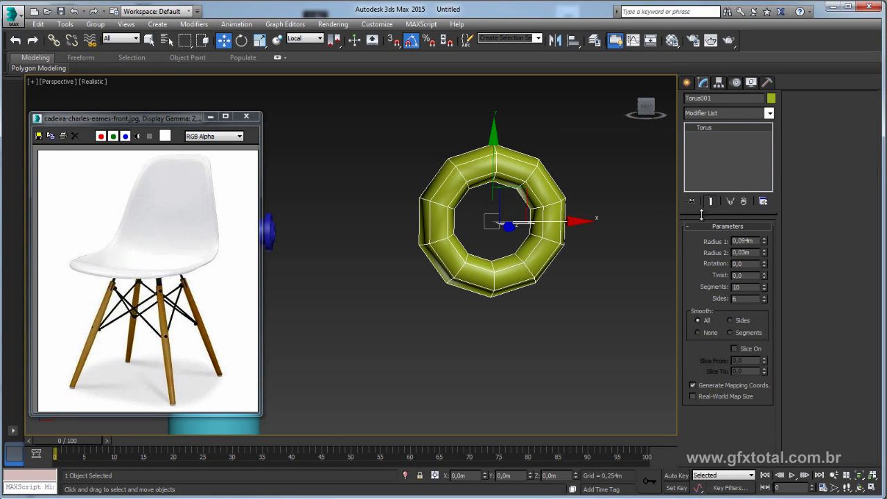
right_click(519, 210)
Convert the torus to Editable Poly and select the vertices across its top
mouse_move(622, 321)
click(670, 325)
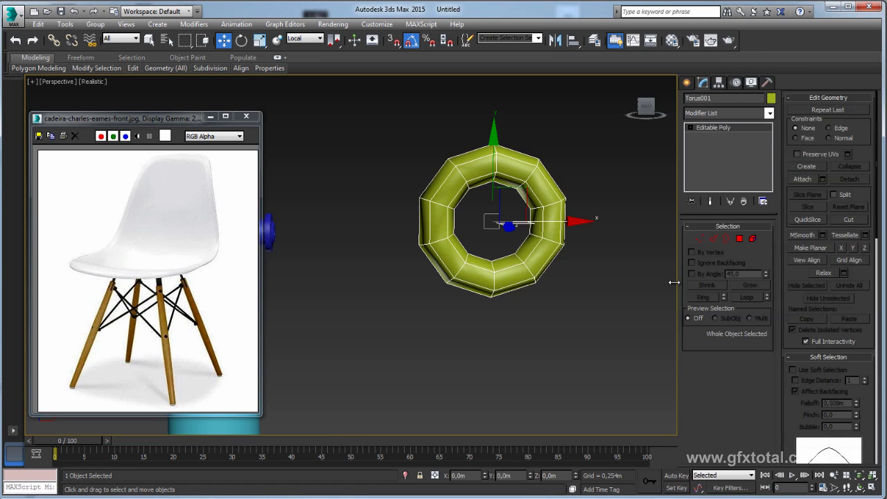
click(700, 239)
mouse_move(580, 234)
alt+middle_down()
mouse_move(496, 173)
mouse_move(534, 183)
alt+middle_up()
click(502, 161)
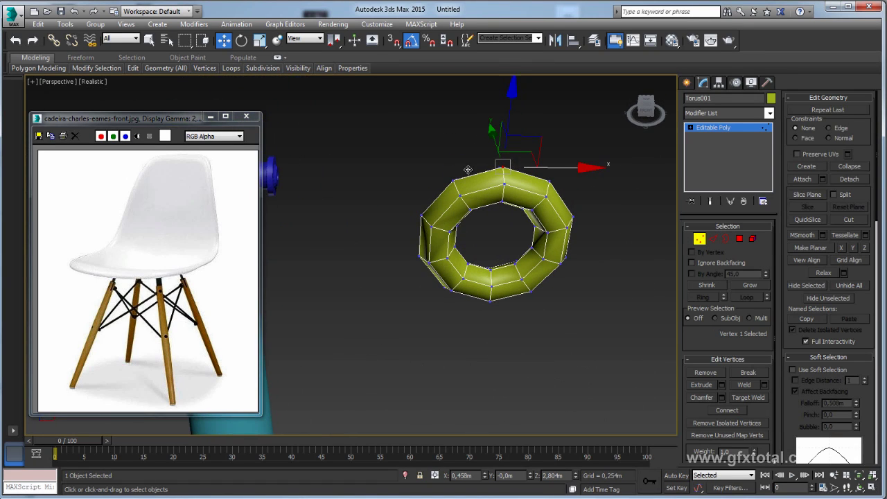
alt+middle_drag(506, 221, 486, 198)
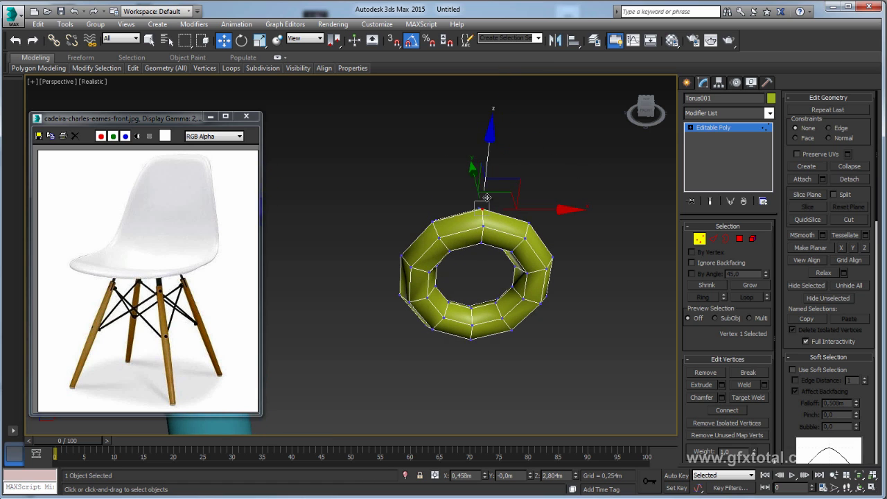
click(533, 226)
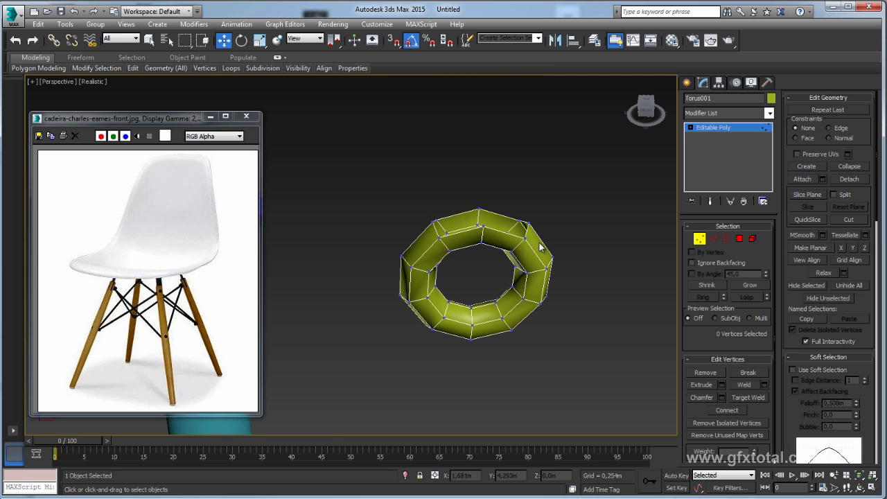
alt+middle_drag(543, 249, 476, 163)
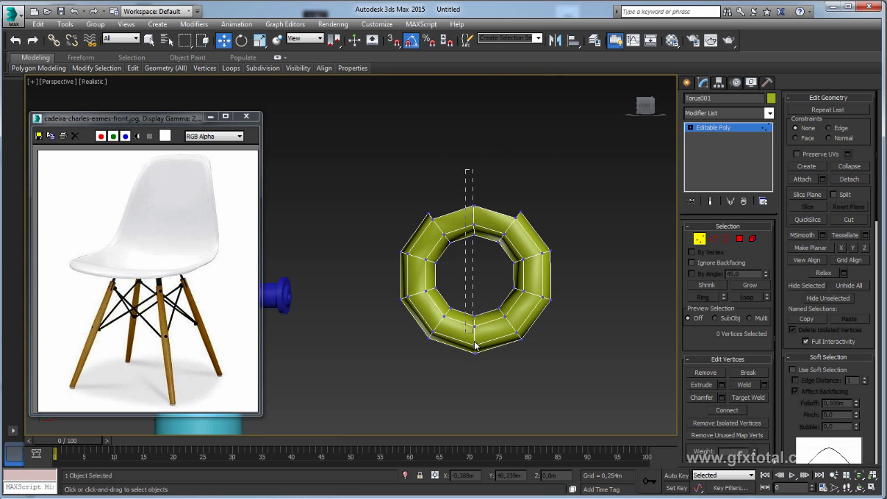
drag(483, 383, 484, 382)
alt+middle_drag(522, 359, 527, 333)
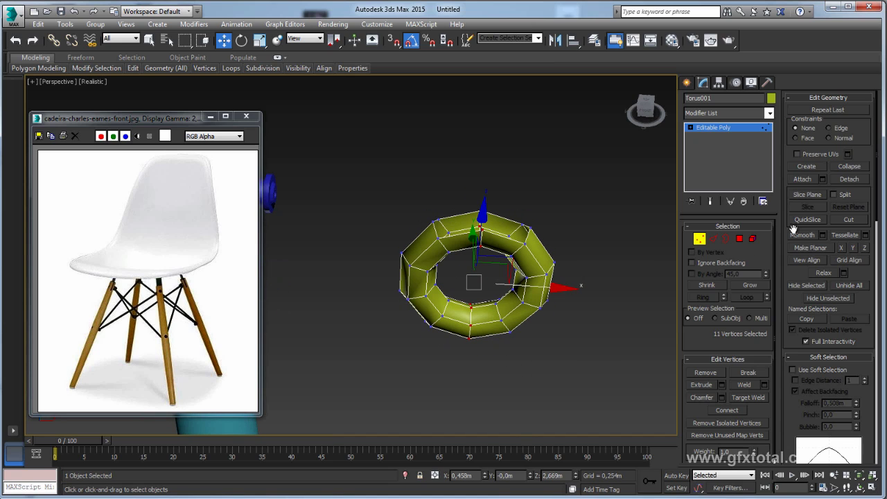
Select the open top border of the ring, shrink it, and squash it flat
click(726, 238)
mouse_move(593, 177)
mouse_down()
mouse_move(484, 199)
mouse_move(489, 149)
mouse_up()
key(e)
key(r)
drag(573, 205, 551, 209)
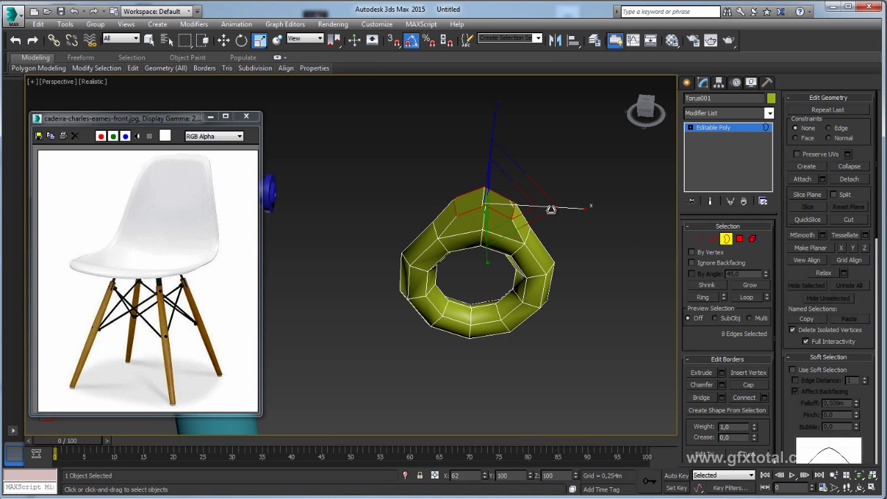
drag(500, 124, 500, 167)
alt+middle_drag(538, 214, 780, 128)
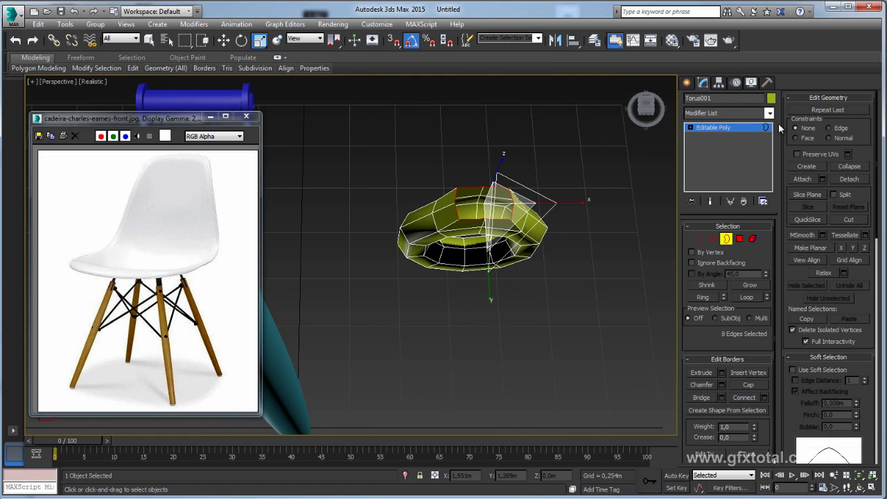
Add a Spherify modifier to the ring and collapse it back to Editable Poly
click(769, 115)
drag(773, 156, 771, 416)
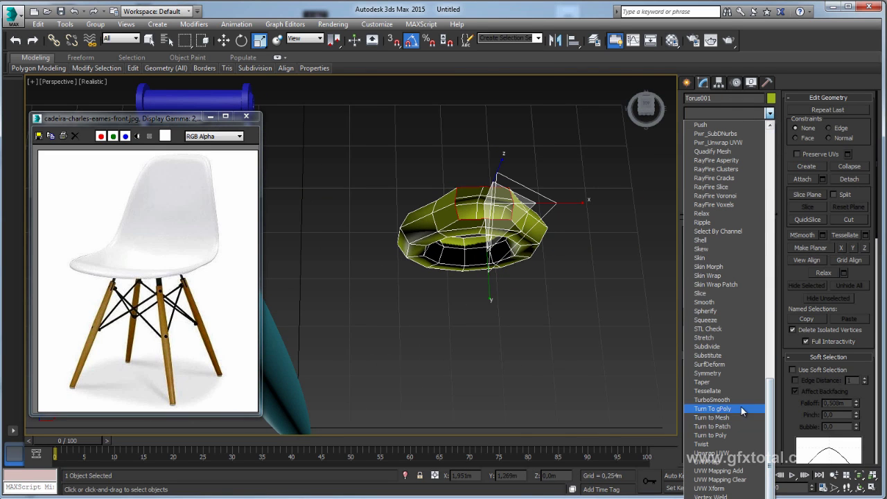
click(714, 311)
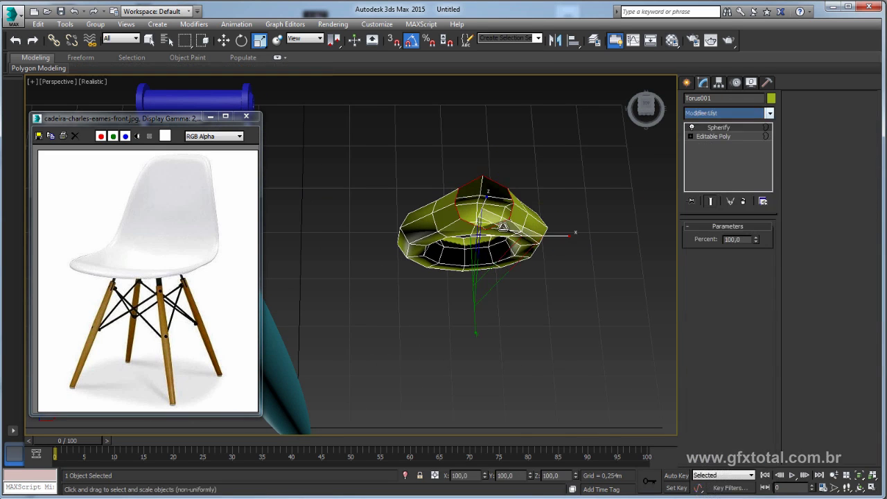
mouse_move(467, 210)
alt+middle_down()
mouse_move(474, 144)
mouse_move(479, 159)
alt+middle_up()
right_click(478, 159)
mouse_move(513, 272)
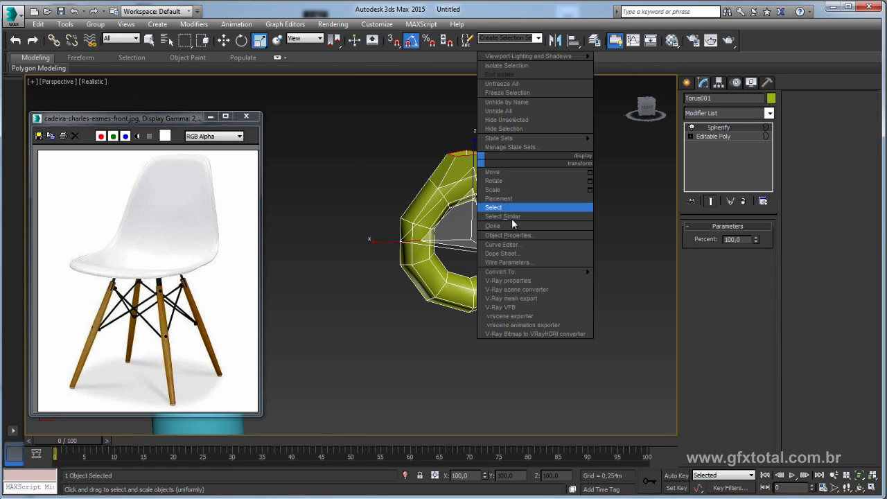
click(636, 285)
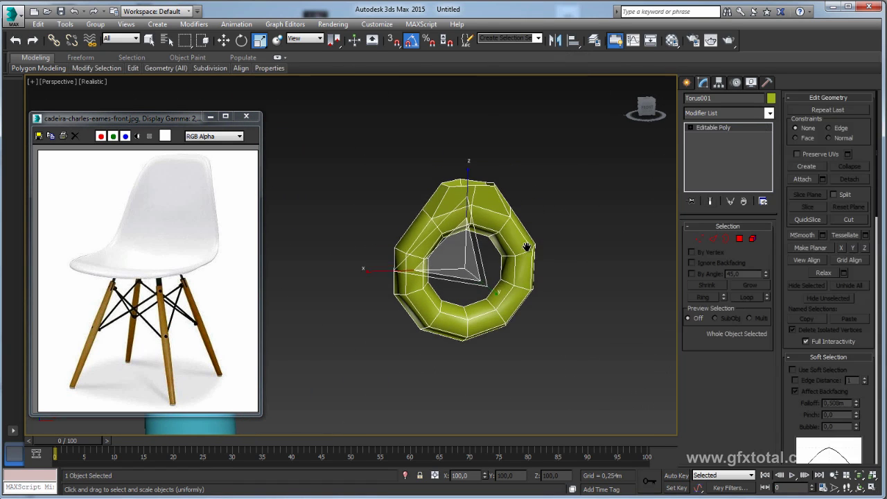
Extrude the ring's top border upward into a neck
click(726, 239)
click(468, 188)
key(w)
shift+drag(468, 140, 468, 83)
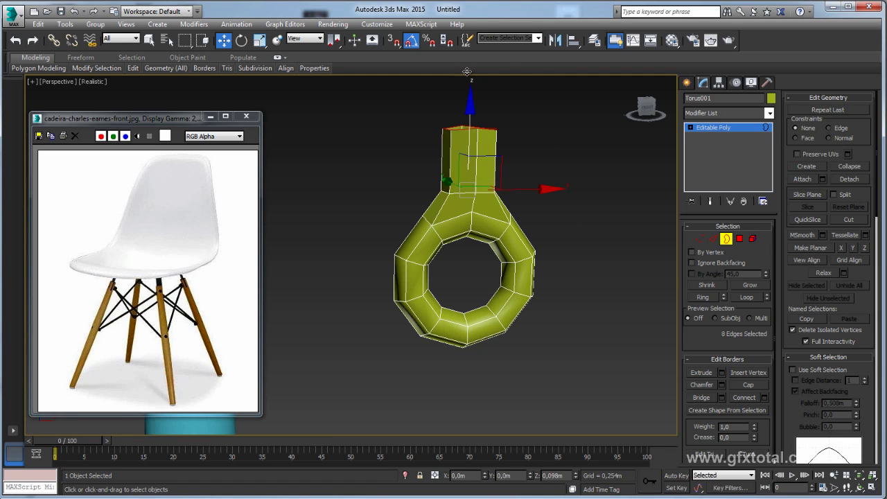
alt+middle_drag(469, 83, 534, 222)
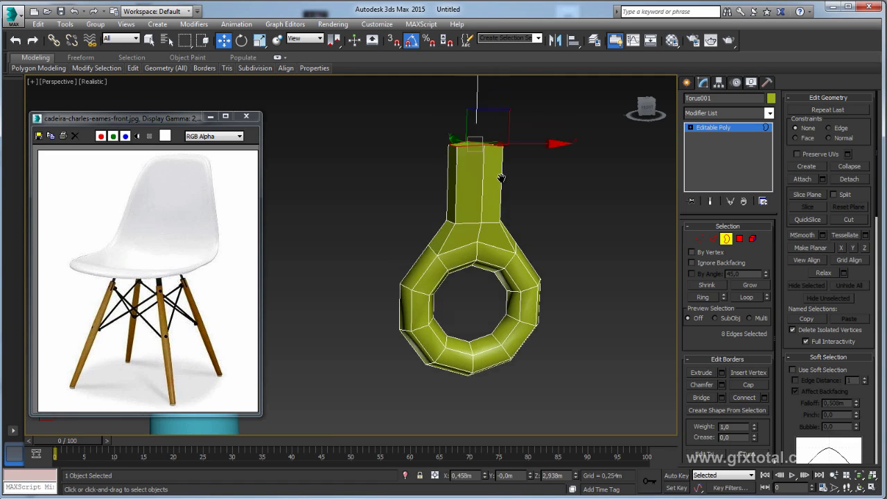
click(726, 127)
click(726, 241)
alt+middle_drag(665, 236, 610, 231)
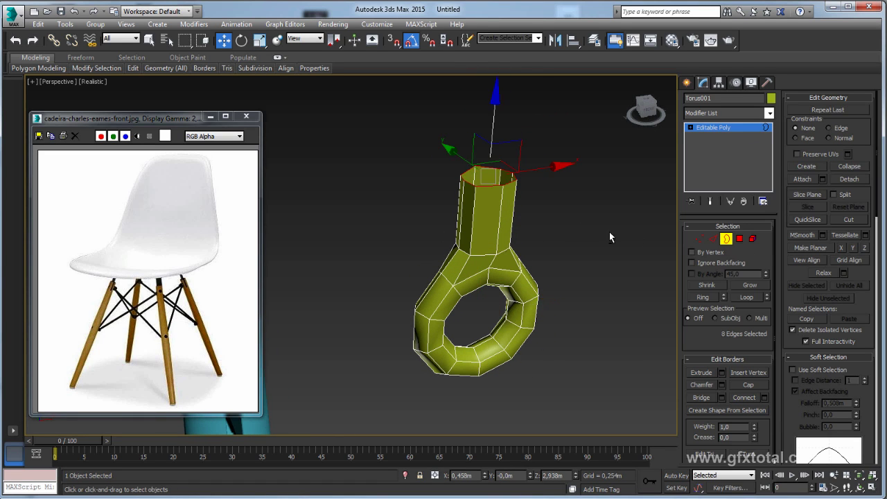
Add a Symmetry modifier on Y with Flip and move the mirror plane to set the arm length
click(769, 113)
scroll(726, 278, down, 10)
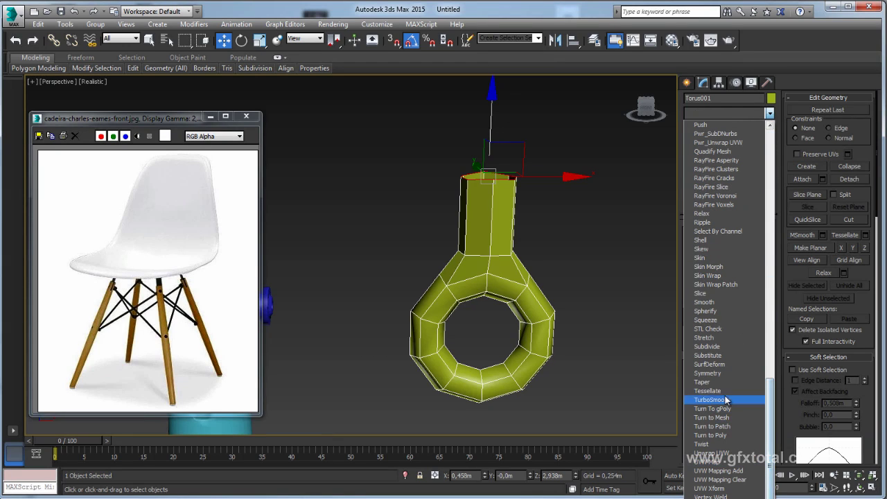
click(720, 374)
alt+middle_drag(554, 271, 558, 269)
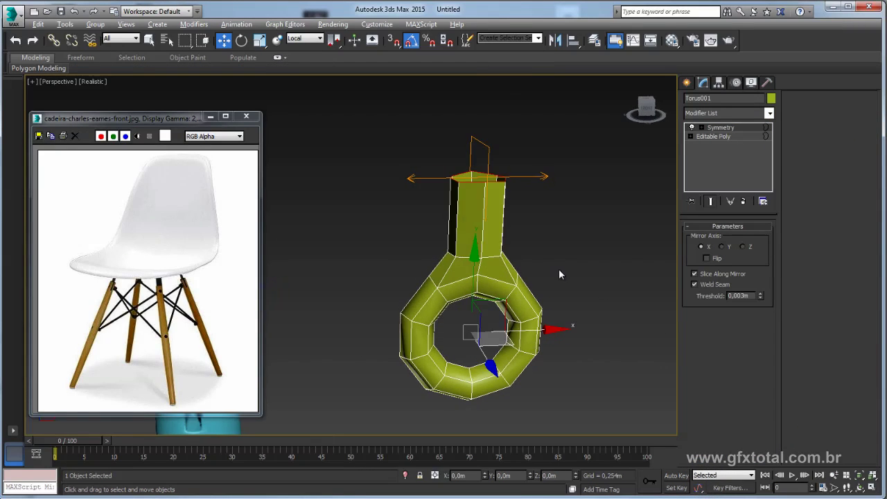
click(724, 248)
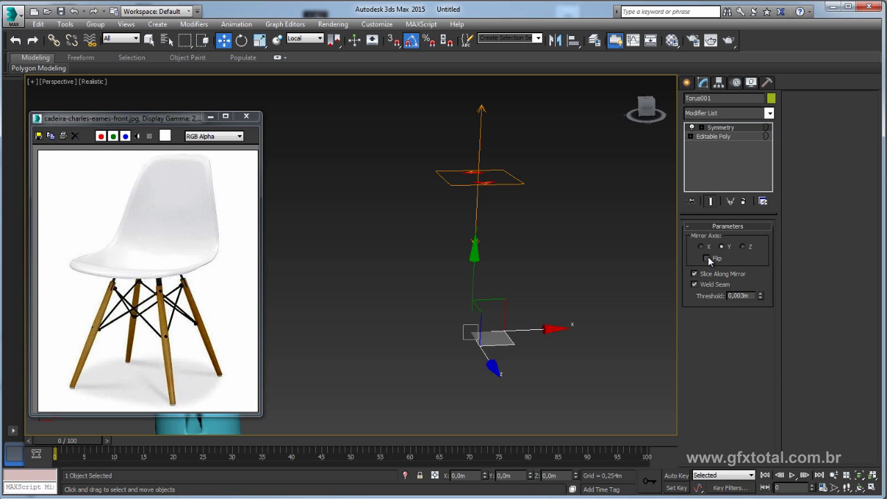
click(707, 258)
click(692, 128)
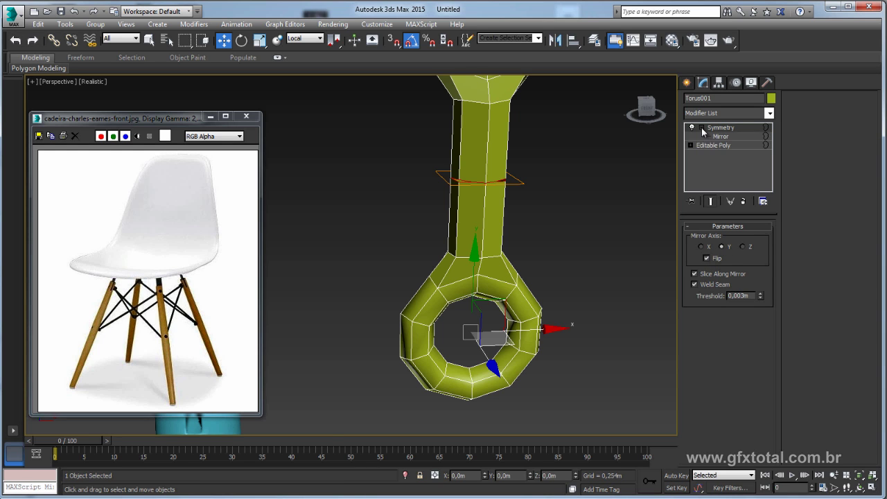
click(721, 137)
drag(479, 131, 455, 216)
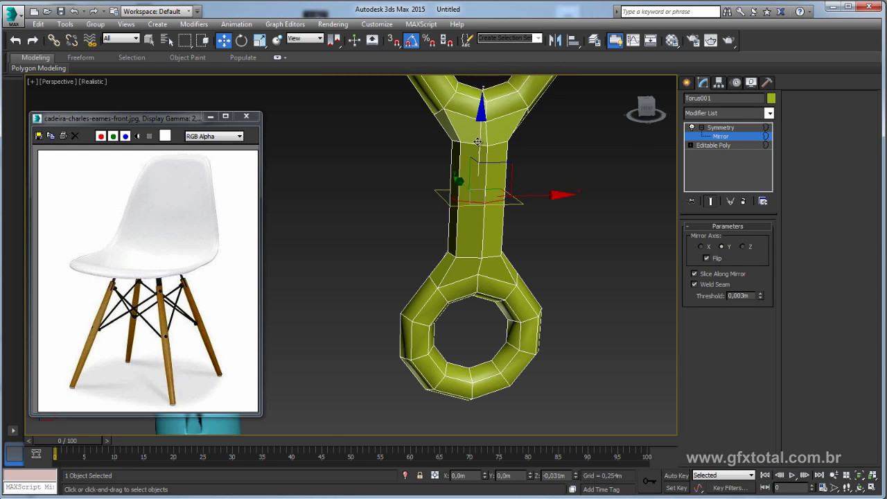
scroll(469, 229, down, 4)
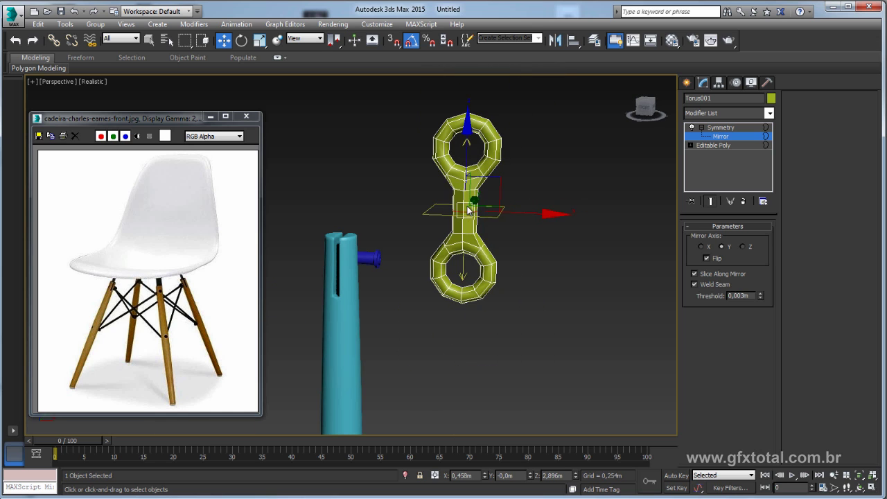
right_click(469, 210)
Collapse the mirrored arm to Editable Poly and rotate it 90° to stand upright
click(612, 323)
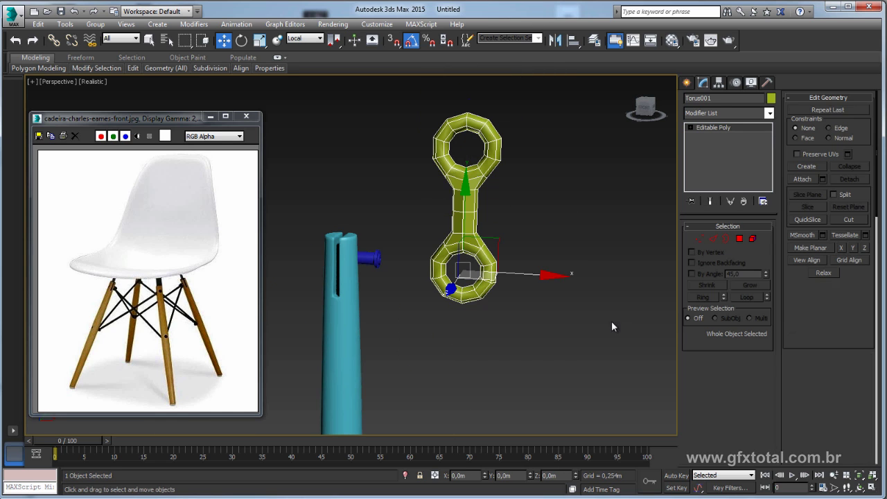
key(e)
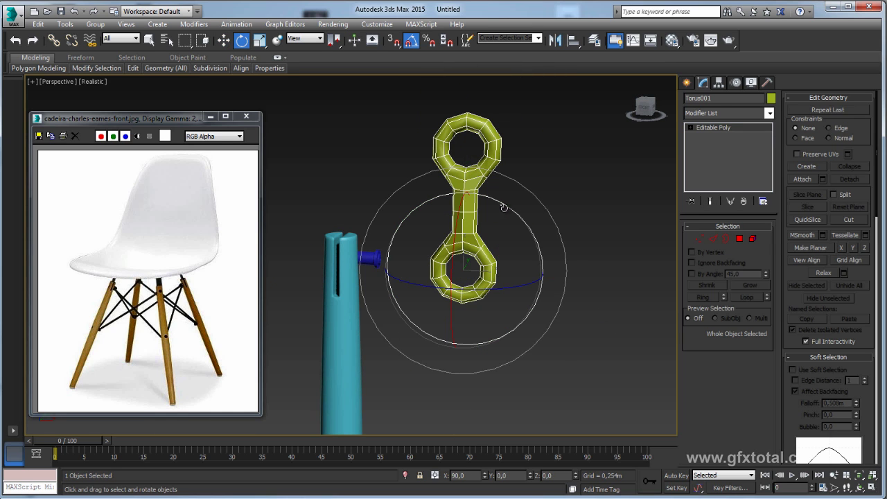
mouse_move(500, 202)
mouse_down()
mouse_move(652, 407)
mouse_move(430, 160)
mouse_move(520, 254)
mouse_up()
mouse_move(519, 253)
alt+middle_down()
mouse_move(545, 289)
mouse_move(507, 307)
mouse_move(512, 277)
mouse_move(425, 214)
alt+middle_up()
Move the blue pin cylinder to the top of the teal leg
click(437, 175)
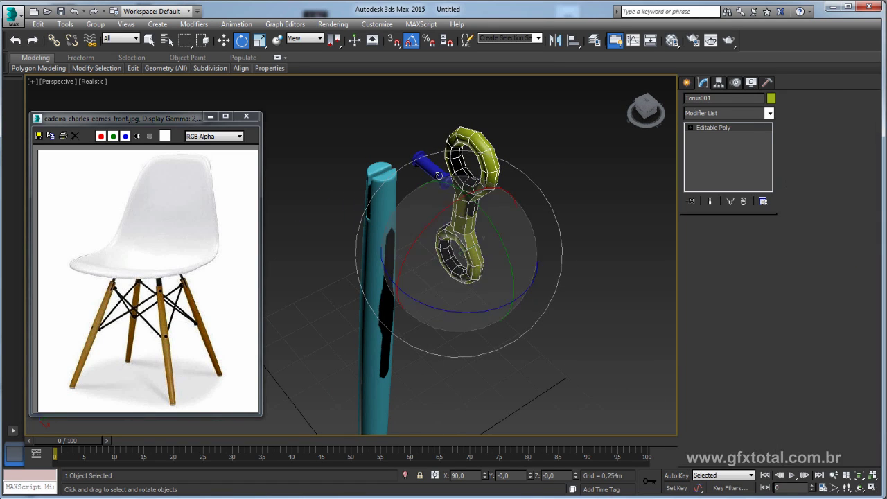
key(w)
drag(496, 162, 430, 201)
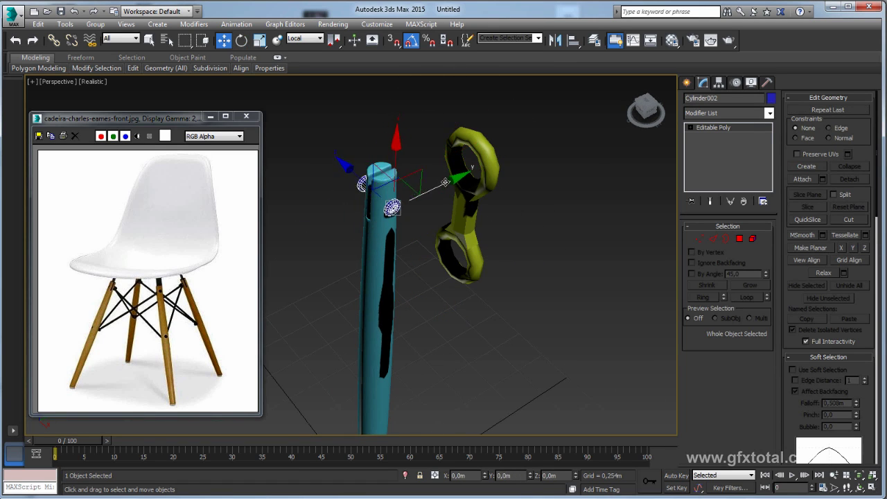
scroll(409, 224, up, 5)
mouse_move(409, 224)
alt+middle_down()
mouse_move(465, 273)
mouse_move(416, 272)
mouse_move(450, 274)
alt+middle_up()
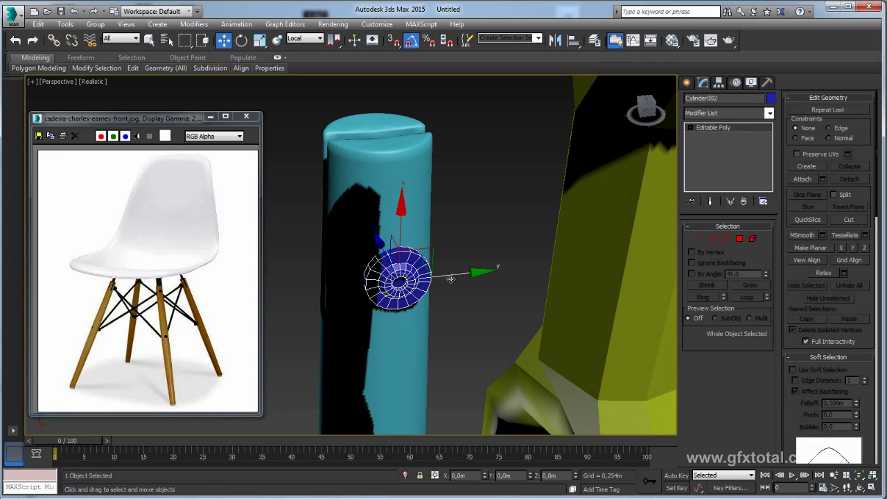
drag(449, 274, 445, 275)
Switch the viewport to Shaded and slide the pin along Y, stretching it out toward the arm
click(97, 82)
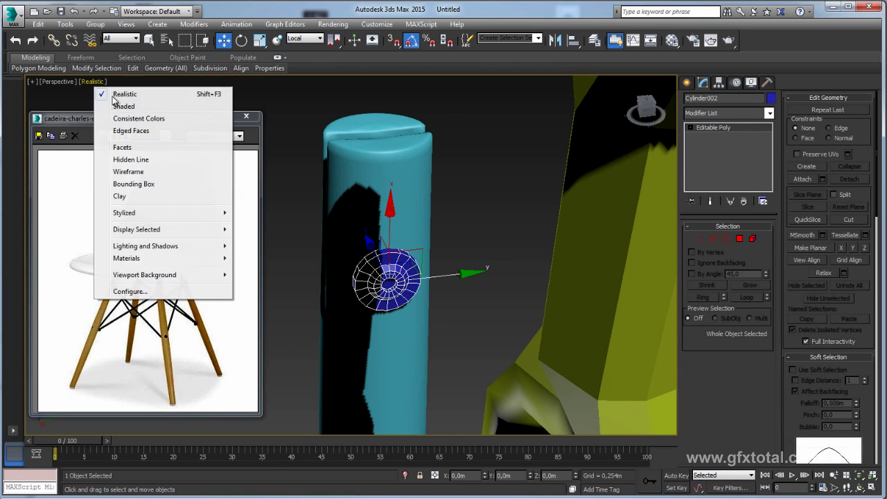
click(104, 100)
mouse_move(430, 249)
alt+middle_down()
mouse_move(461, 263)
mouse_move(456, 294)
alt+middle_up()
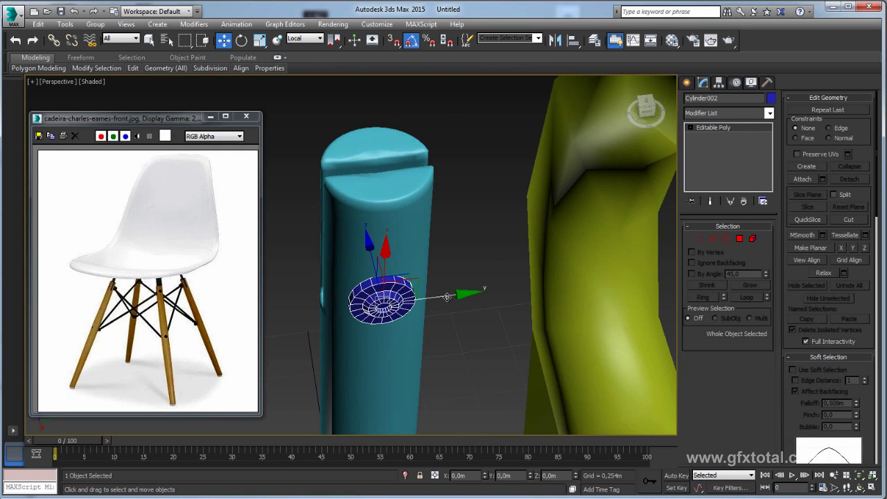
drag(447, 297, 565, 294)
alt+middle_drag(564, 294, 490, 255)
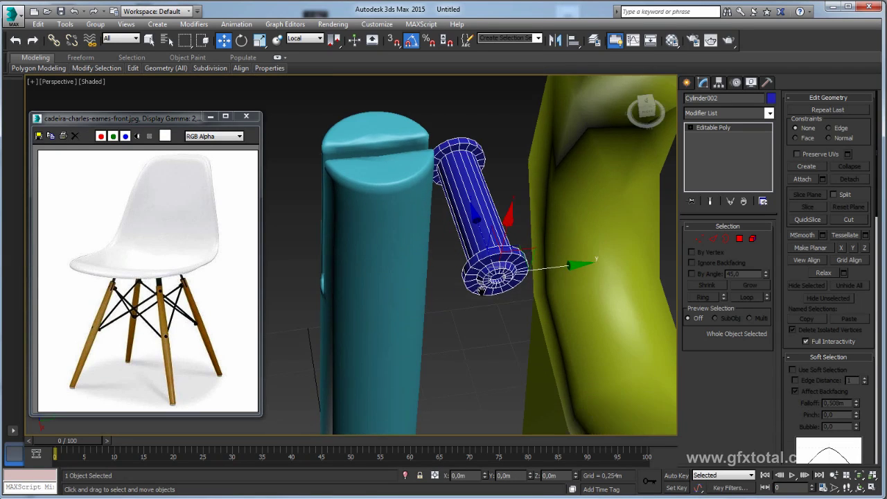
click(573, 41)
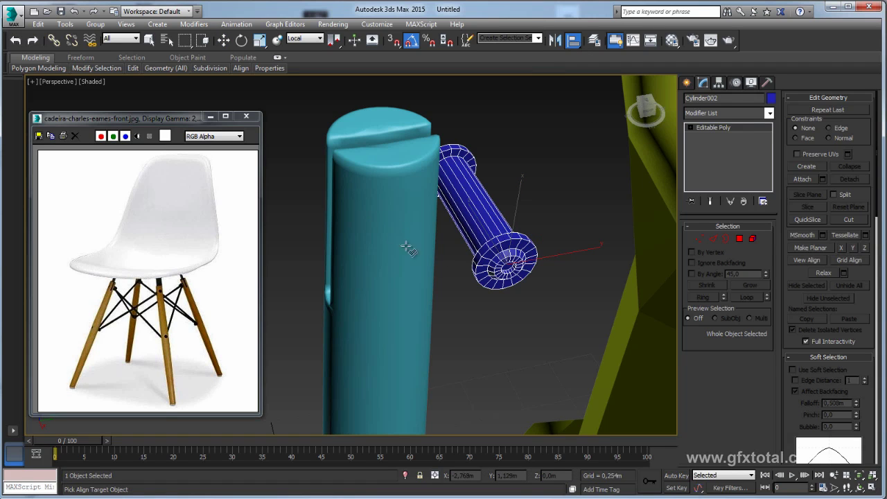
Align the pin to Cylinder001 on Y Position only, Center to Center
click(391, 233)
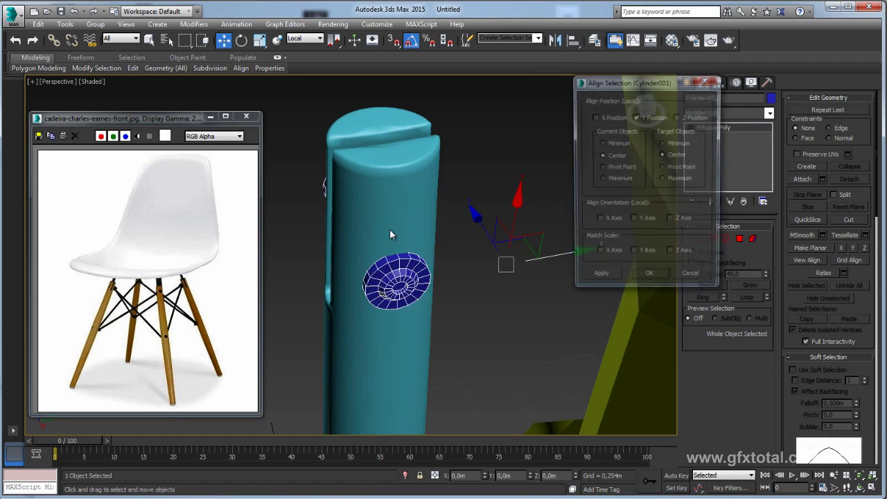
click(638, 117)
click(594, 117)
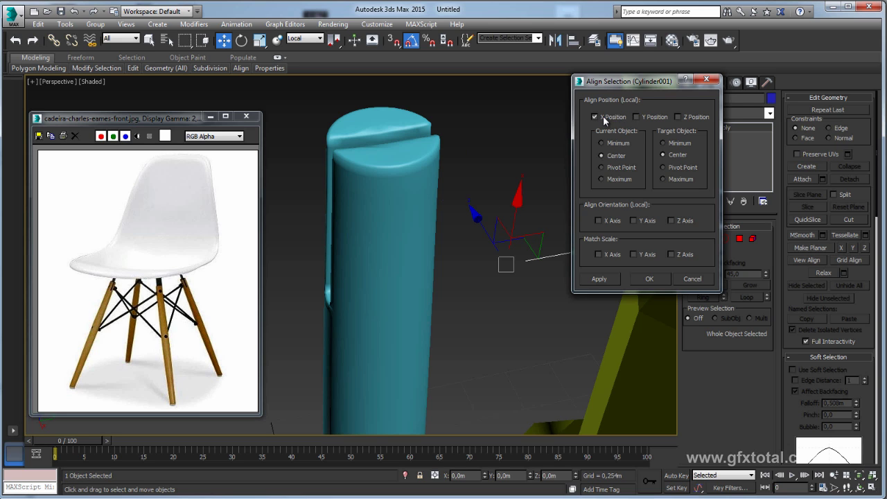
click(595, 116)
click(678, 116)
click(678, 117)
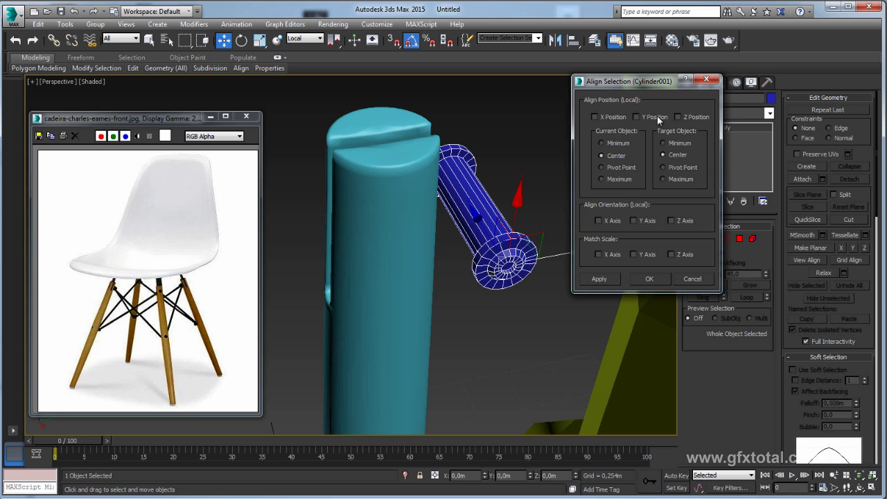
click(637, 116)
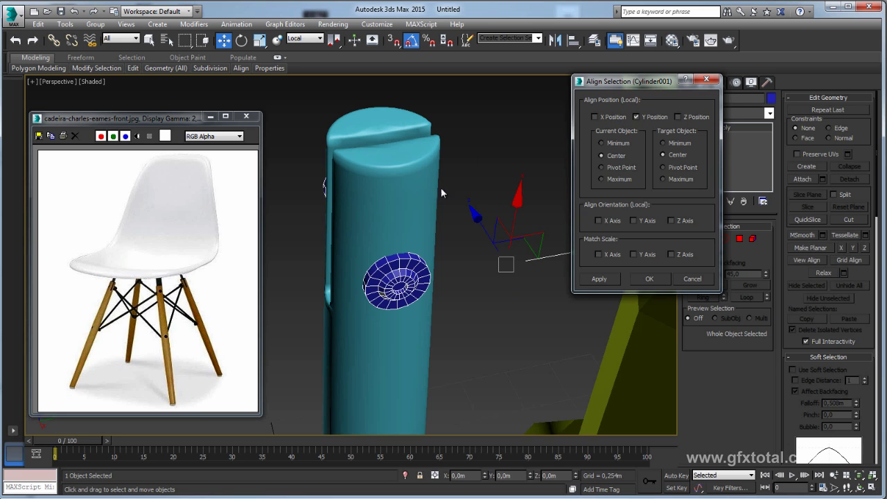
click(648, 278)
mouse_move(471, 291)
alt+middle_down()
mouse_move(547, 283)
mouse_move(456, 244)
alt+middle_up()
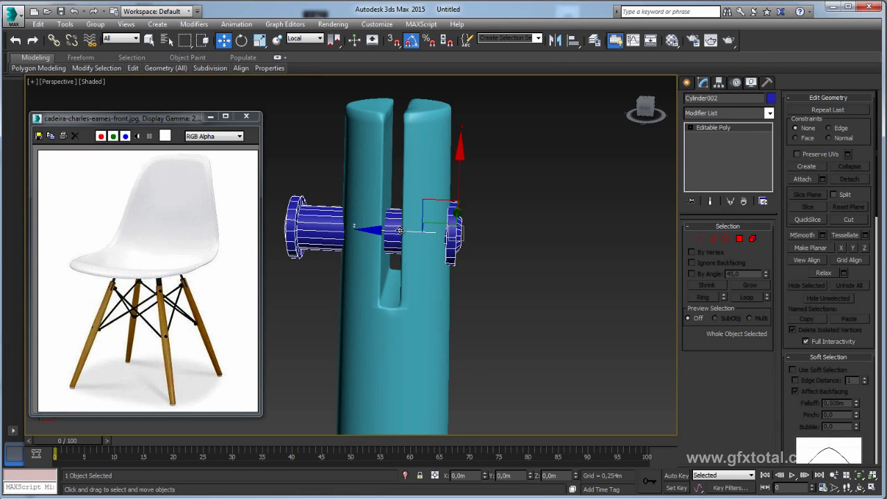
Select the yellow double-ring bracket Torus001 and rotate it to lie diagonally
scroll(493, 247, down, 4)
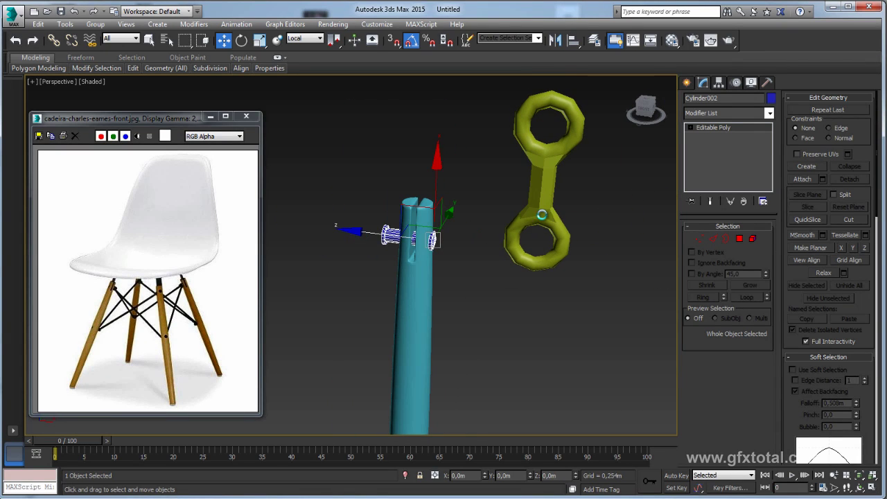
click(542, 214)
key(e)
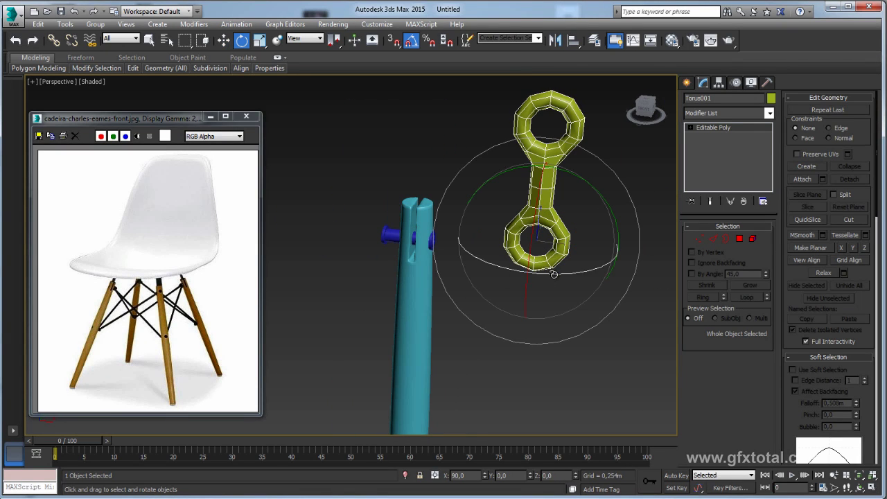
drag(552, 275, 600, 270)
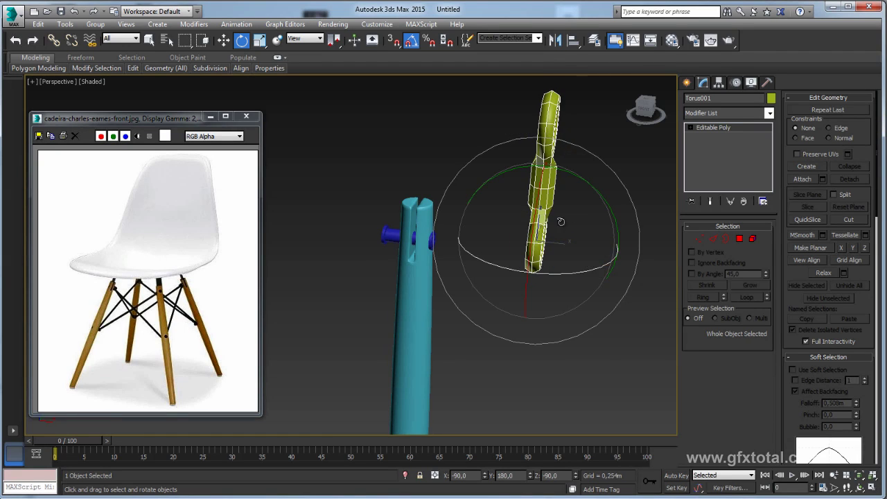
mouse_move(542, 233)
mouse_down()
mouse_move(535, 219)
mouse_move(530, 242)
mouse_up()
alt+middle_drag(407, 247, 419, 246)
Align the bracket to the blue pin Cylinder002 along X Position
key(w)
key(alt+a)
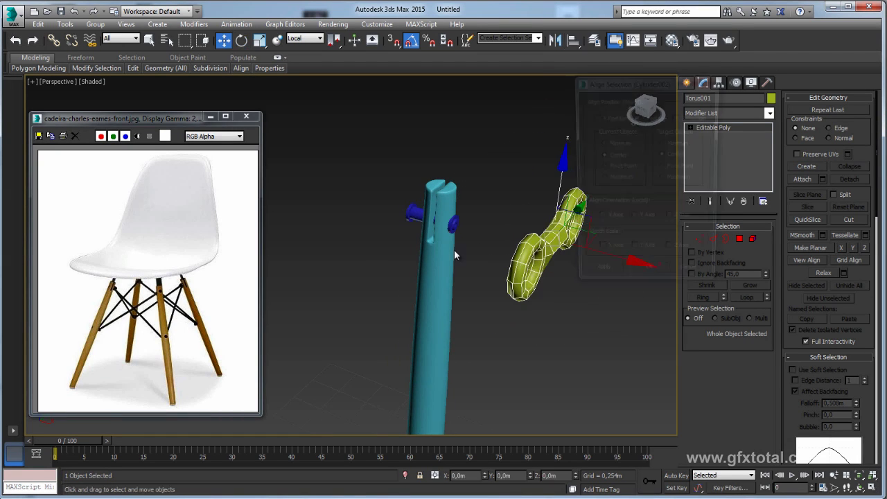
click(450, 250)
click(636, 117)
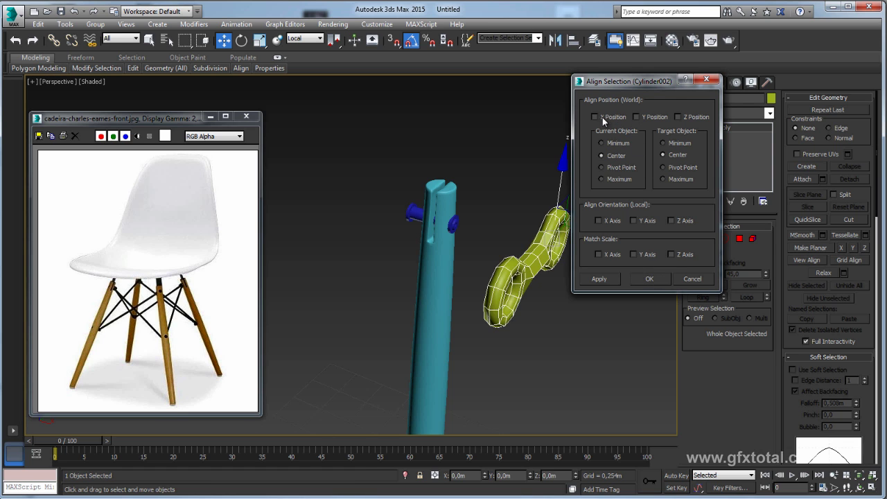
click(603, 117)
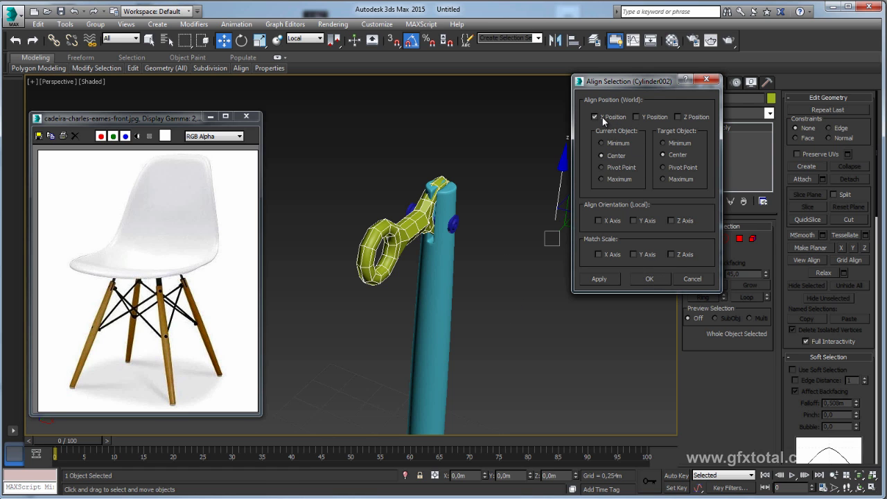
click(650, 279)
Align the bracket to the pin again on X and Z Position
key(alt+a)
click(455, 263)
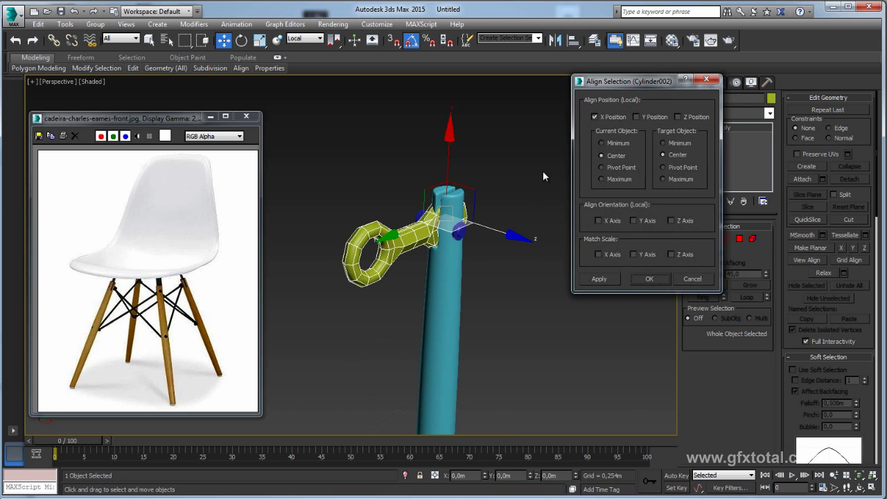
click(639, 116)
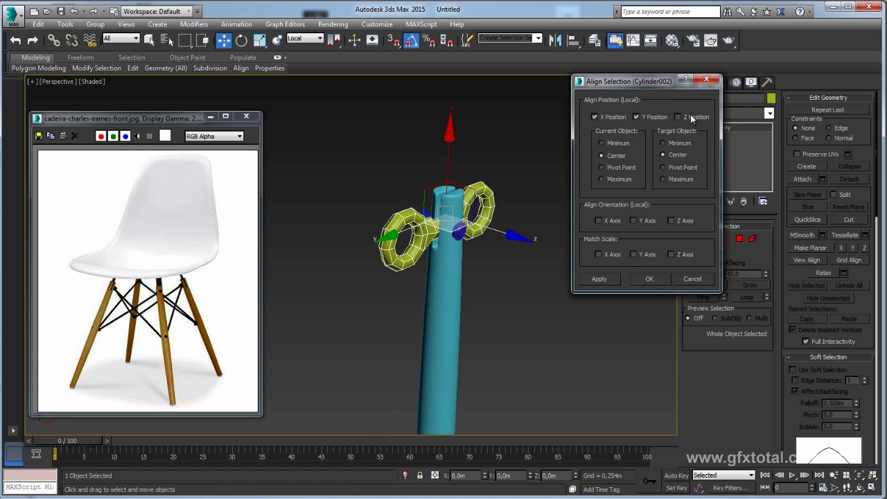
click(637, 117)
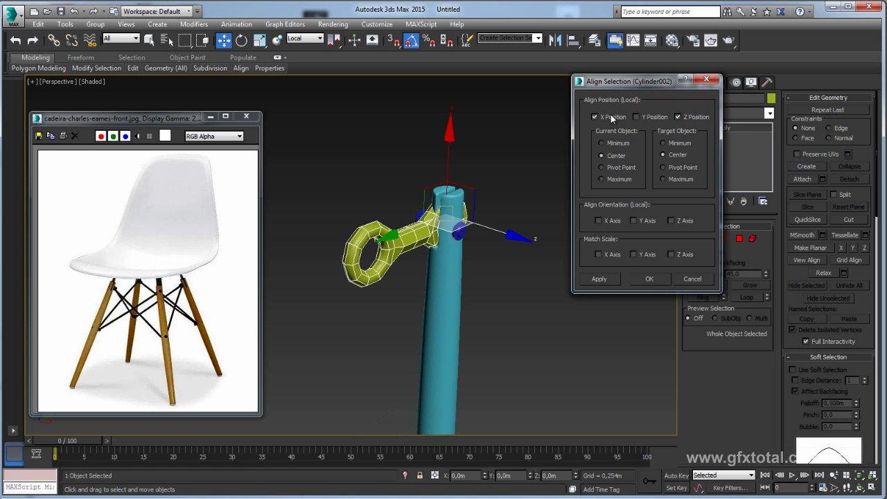
click(649, 279)
alt+middle_drag(527, 250, 466, 217)
Align Torus001 to the blue pin Cylinder002, X/Y/Z position, pivot point to pivot point
key(e)
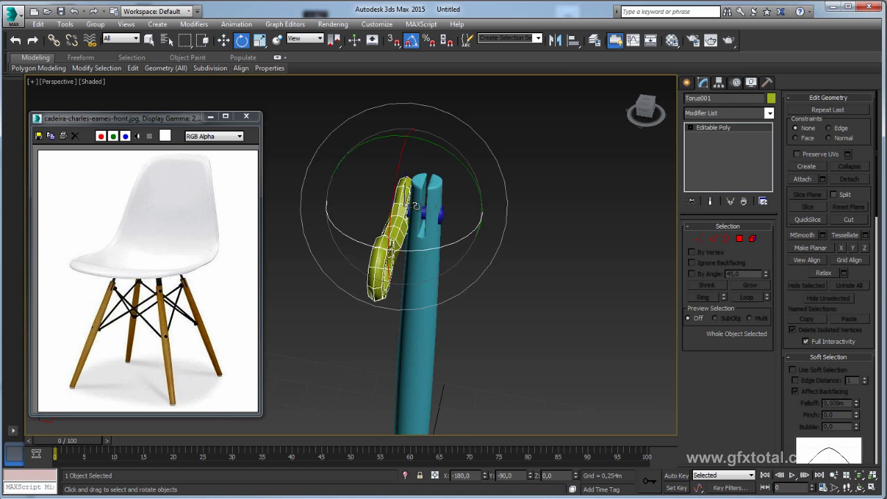
key(r)
key(z)
mouse_move(403, 251)
alt+middle_down()
mouse_move(525, 240)
mouse_move(495, 242)
mouse_move(504, 261)
alt+middle_up()
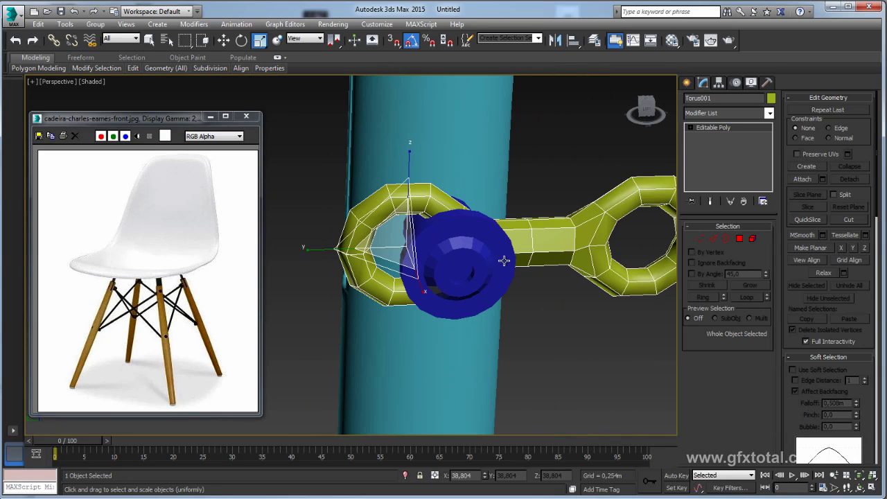
key(w)
key(alt+a)
click(463, 258)
click(637, 116)
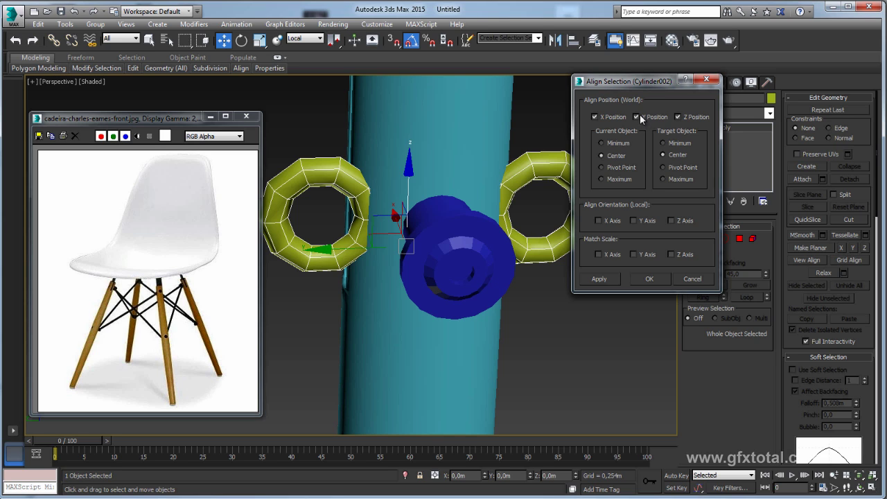
click(601, 168)
click(668, 169)
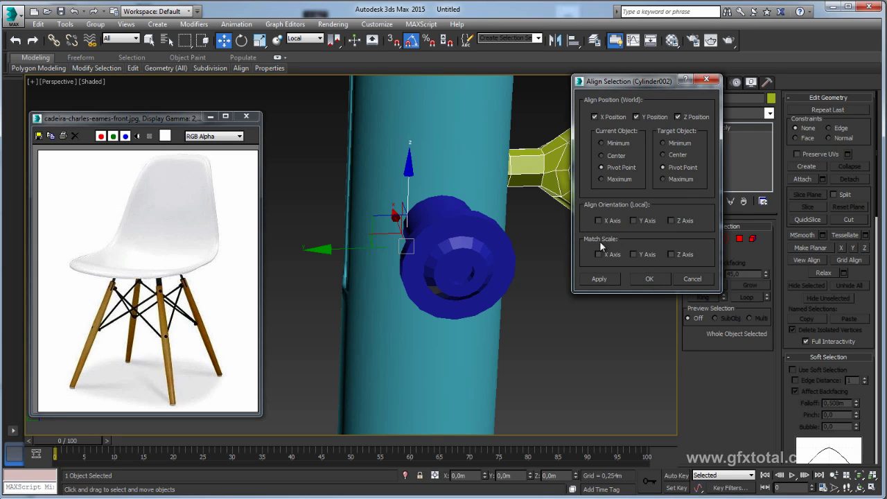
click(649, 278)
Frame the bracket from the side and box-select one ring's 67 vertices
mouse_move(556, 279)
alt+middle_down()
mouse_move(560, 266)
mouse_move(431, 234)
mouse_move(502, 234)
mouse_move(600, 276)
mouse_move(513, 278)
mouse_move(384, 219)
alt+middle_up()
key(z)
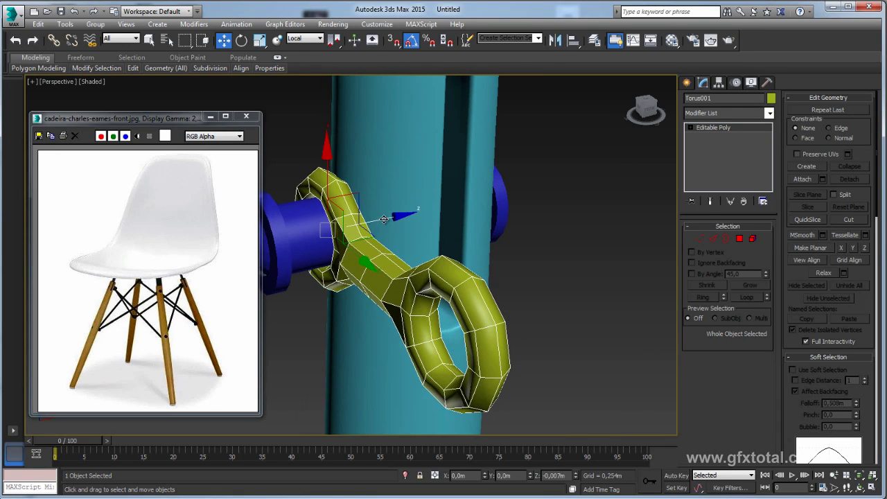
mouse_move(384, 219)
middle_down()
mouse_move(475, 241)
mouse_move(459, 238)
middle_up()
key(r)
mouse_move(472, 167)
alt+middle_down()
mouse_move(480, 173)
mouse_move(430, 164)
alt+middle_up()
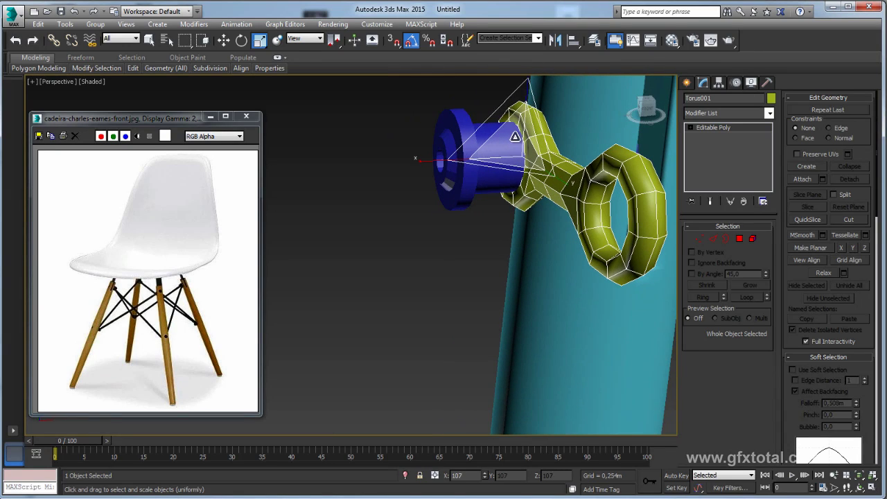
mouse_move(515, 136)
alt+middle_down()
mouse_move(535, 206)
mouse_move(559, 226)
mouse_move(507, 231)
alt+middle_up()
key(z)
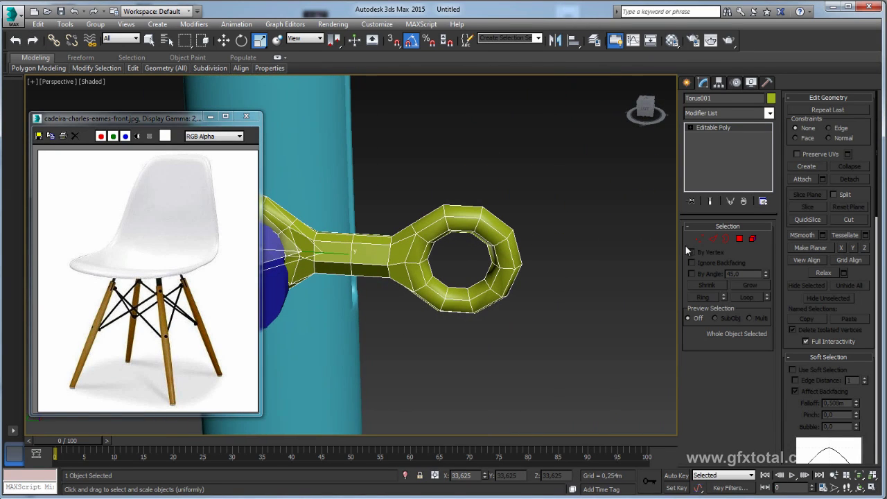
key(1)
drag(603, 148, 374, 337)
Pull the selected ring out into a long rod and leave Vertex mode
key(z)
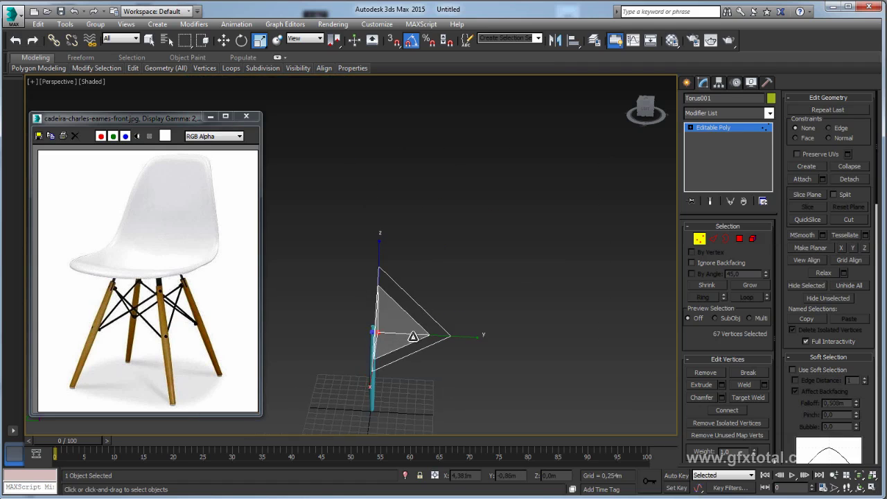
mouse_move(414, 337)
alt+middle_down()
mouse_move(363, 340)
mouse_move(398, 374)
mouse_move(373, 319)
alt+middle_up()
key(w)
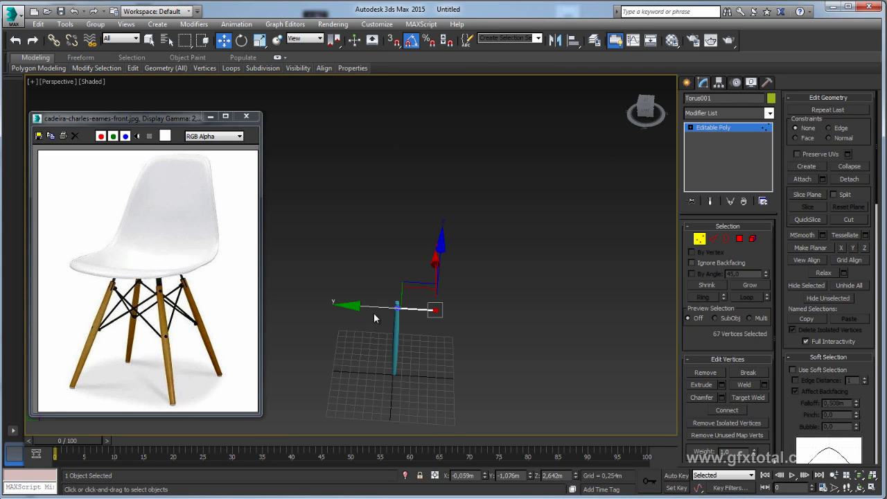
click(707, 128)
Select the teal leg, Cylinder001
mouse_move(513, 278)
alt+middle_down()
mouse_move(448, 278)
mouse_move(458, 271)
alt+middle_up()
scroll(448, 278, up, 5)
click(410, 284)
scroll(502, 250, down, 4)
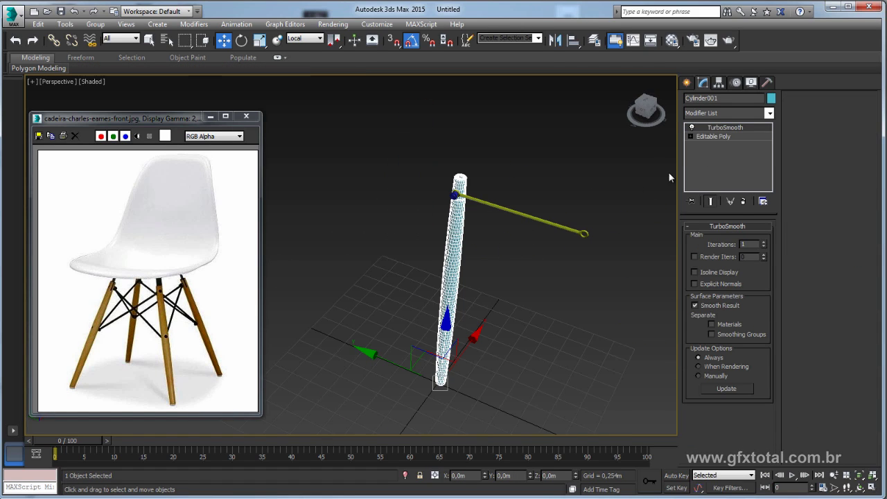
Remove the leg's TurboSmooth and attach the yellow bracket arm to the leg
click(744, 202)
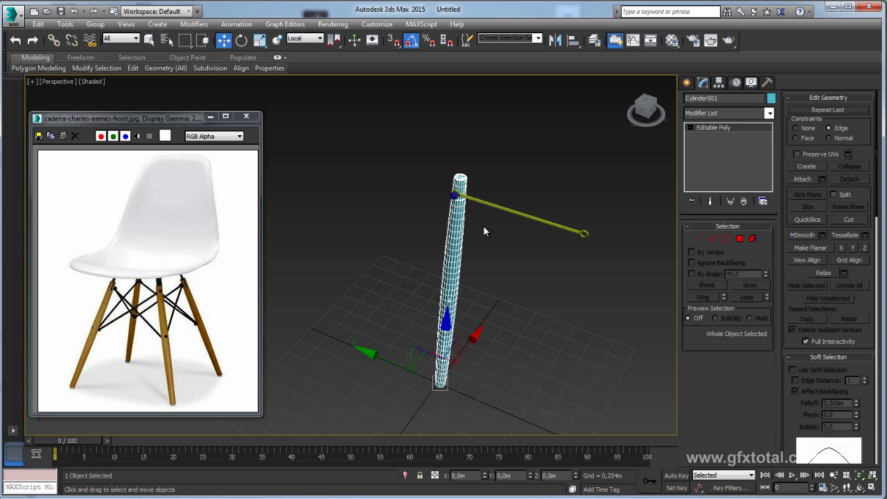
scroll(483, 225, up, 3)
scroll(479, 221, up, 3)
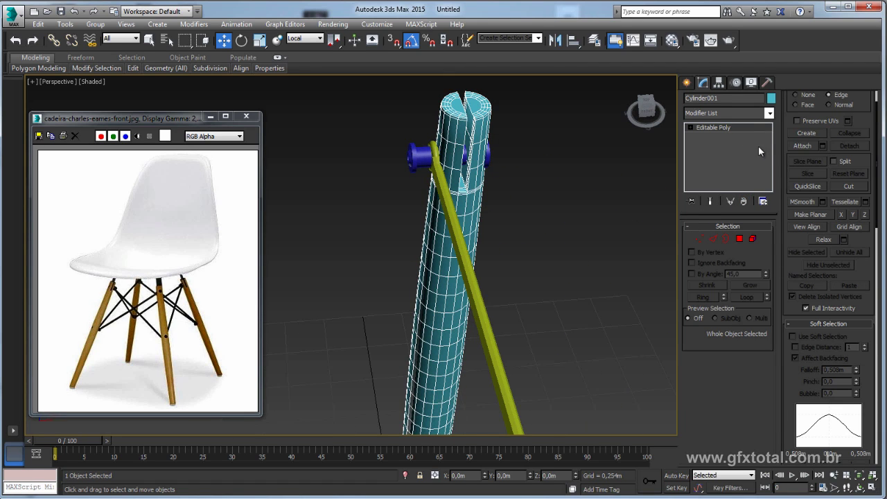
click(804, 147)
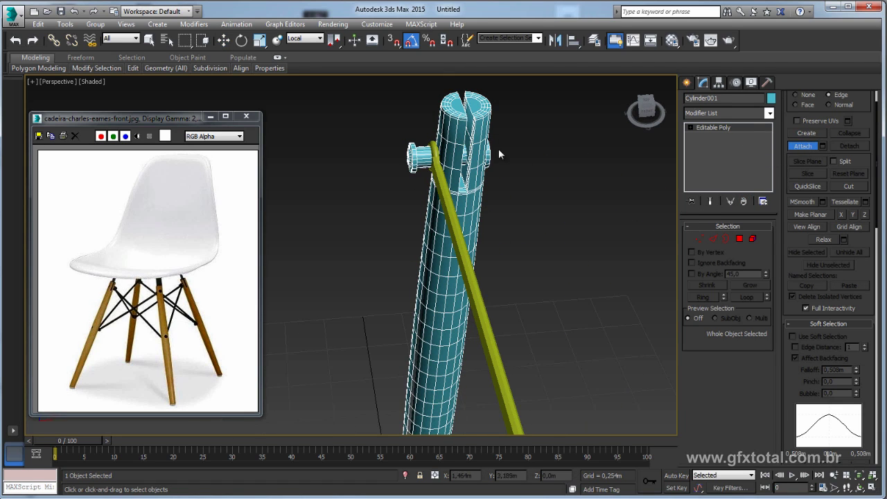
click(439, 173)
Check the arm jutting sideways from the leg top, with its ring touching the leg
key(w)
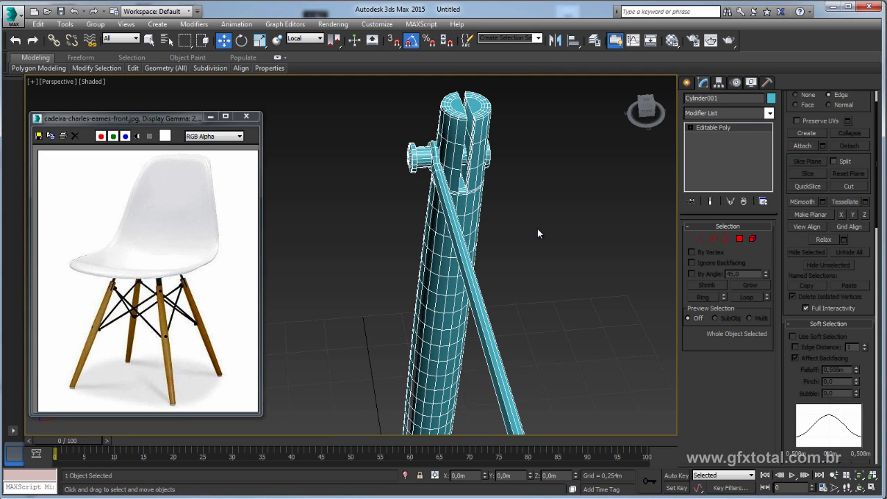
scroll(547, 236, down, 5)
scroll(582, 236, up, 1)
alt+middle_drag(606, 237, 485, 221)
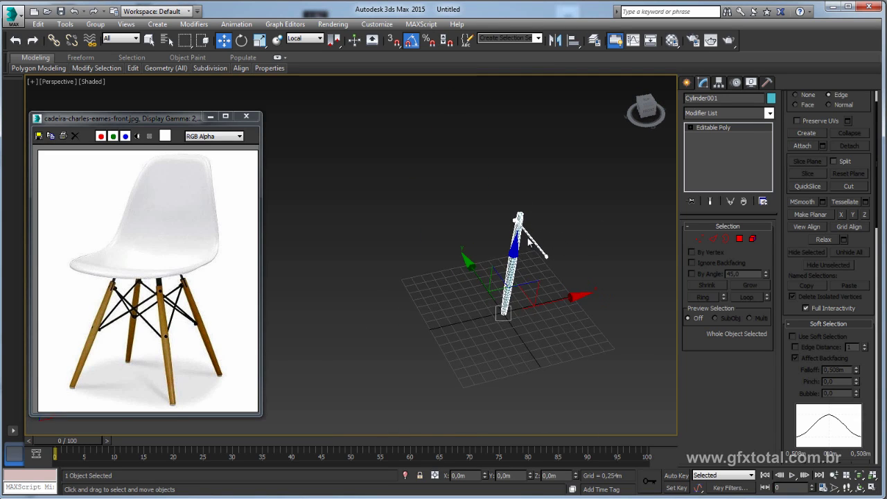
scroll(455, 211, up, 4)
mouse_move(563, 238)
middle_down()
mouse_move(475, 208)
mouse_move(512, 162)
mouse_move(534, 170)
middle_up()
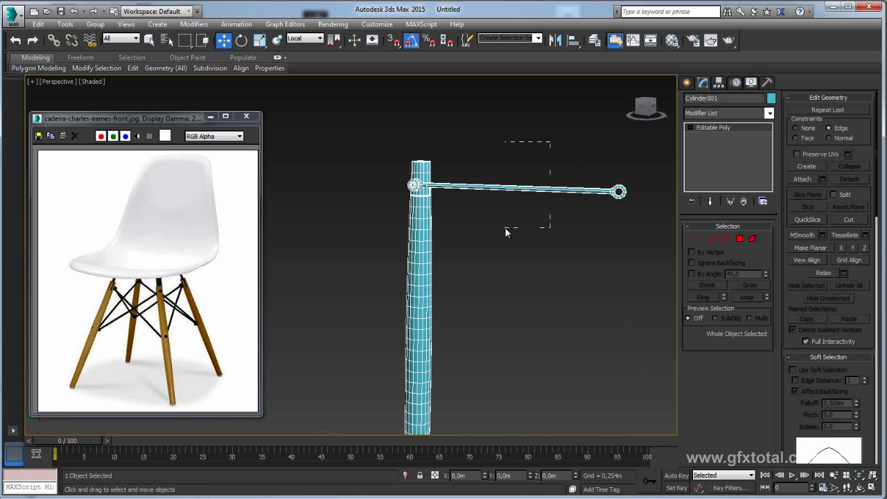
drag(506, 228, 547, 139)
click(533, 270)
Rotate the bracket arm to X -180° and Y -90°, then select it with its pin
alt+middle_drag(534, 271, 512, 251)
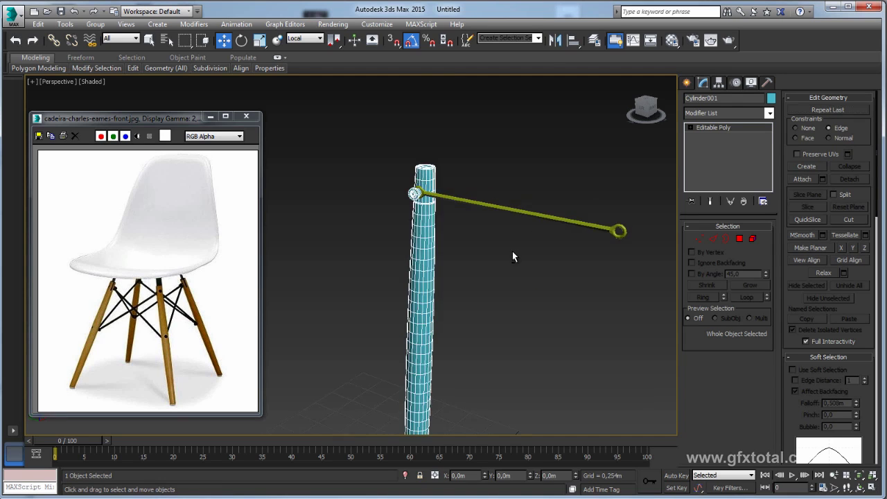
click(517, 215)
key(e)
mouse_move(465, 154)
mouse_down()
mouse_move(480, 171)
mouse_move(453, 186)
mouse_up()
mouse_move(510, 219)
alt+middle_down()
mouse_move(525, 269)
mouse_move(472, 257)
mouse_move(560, 229)
mouse_move(658, 243)
alt+middle_up()
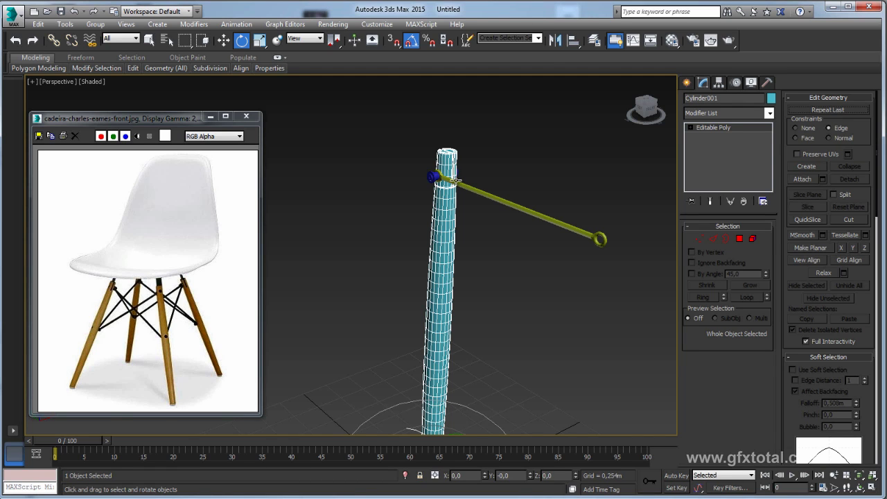
click(454, 180)
ctrl+click(436, 179)
Using View coordinates, Shift-drag a lowered copy of the arm and pin down the leg
key(w)
alt+middle_drag(479, 242, 468, 204)
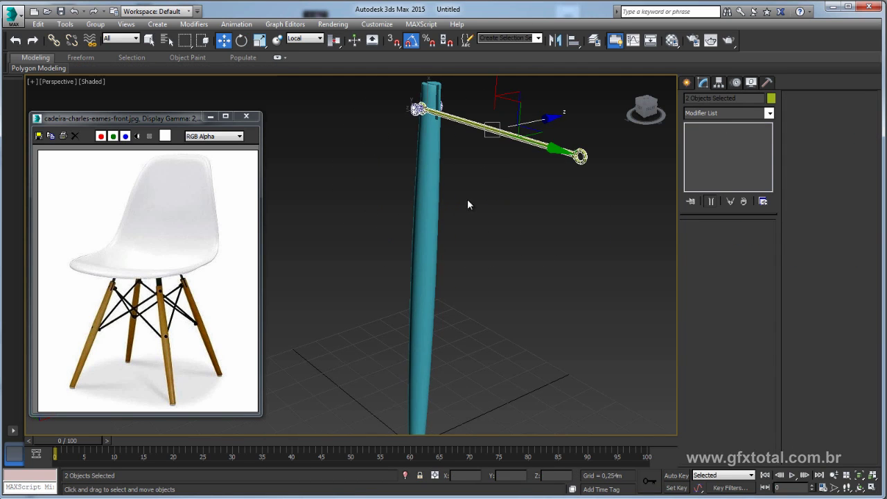
click(305, 39)
click(302, 48)
alt+middle_drag(374, 91, 431, 122)
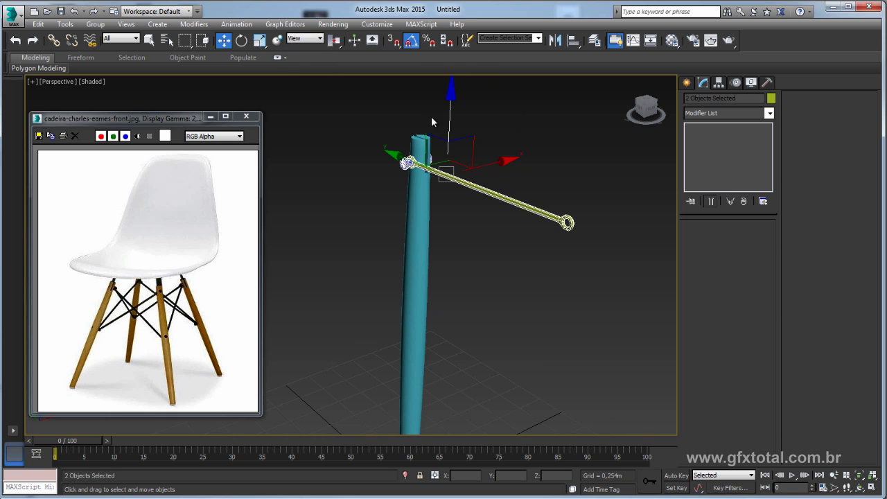
shift+drag(446, 112, 442, 255)
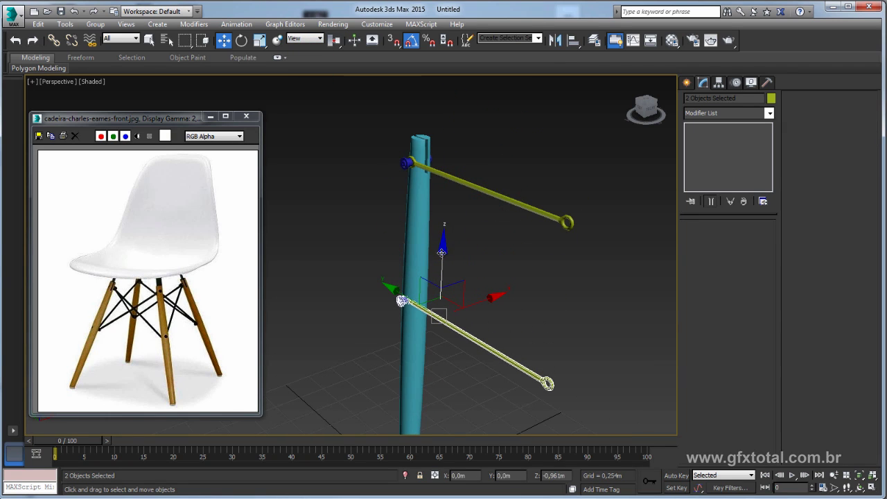
click(486, 302)
alt+middle_drag(478, 298, 447, 259)
scroll(414, 244, up, 2)
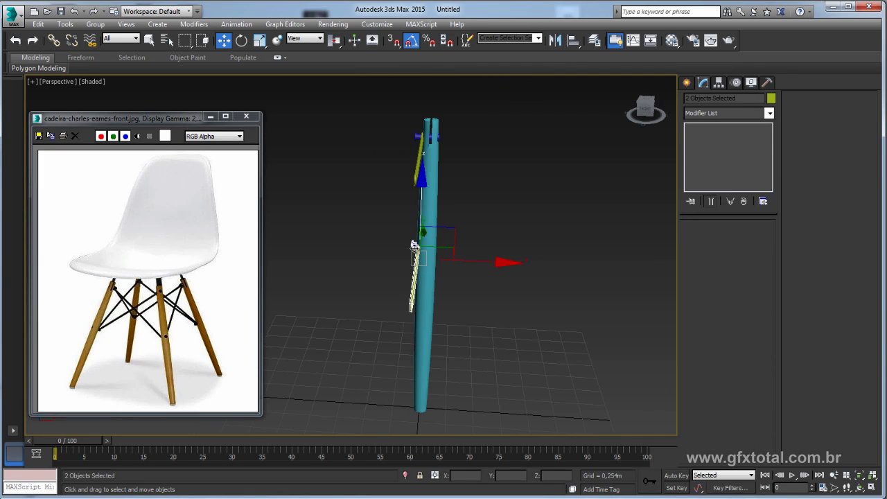
scroll(415, 244, up, 3)
click(414, 237)
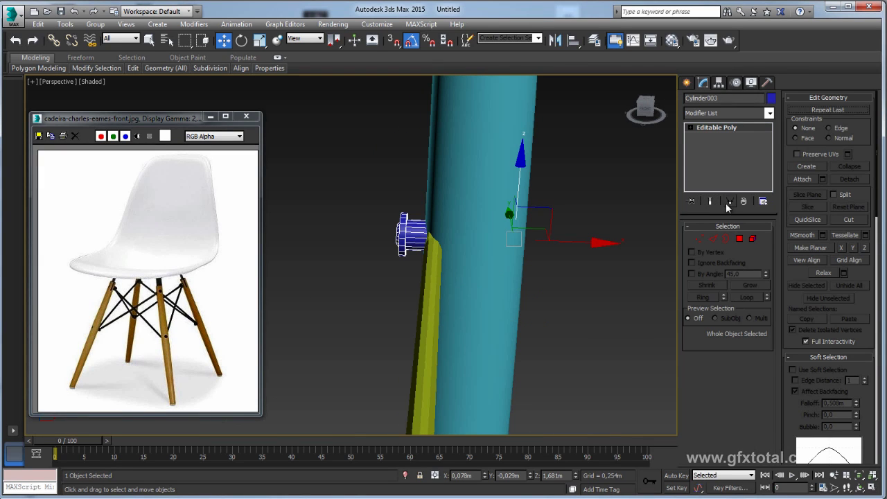
Stretch one end of the lower pin Cylinder003 through the leg
click(435, 271)
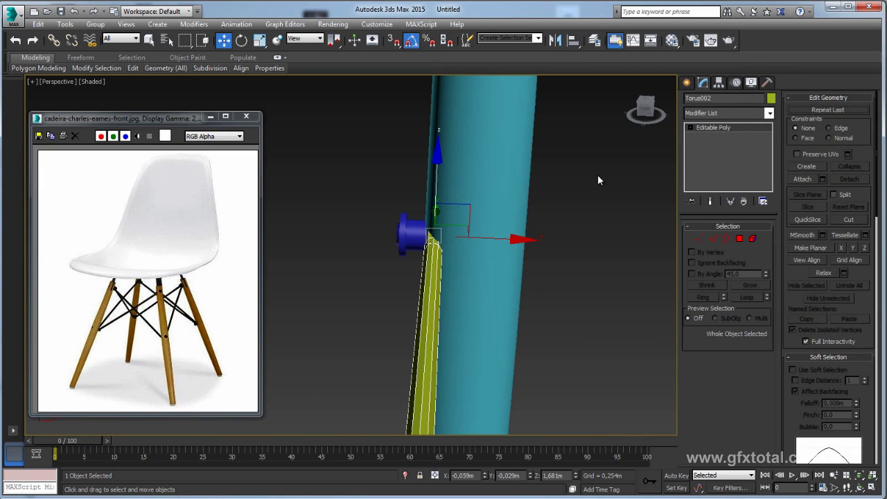
click(413, 236)
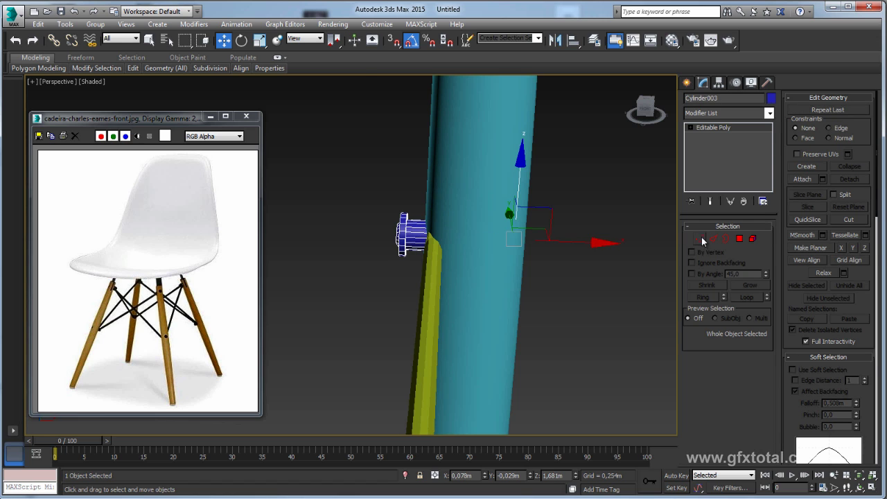
click(699, 239)
drag(436, 277, 609, 197)
key(F3)
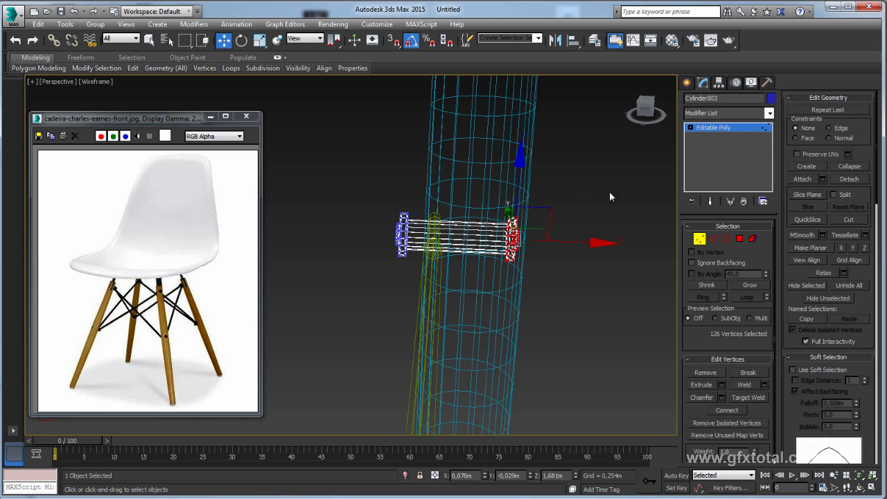
mouse_move(555, 247)
mouse_down()
mouse_move(582, 244)
mouse_move(563, 247)
mouse_up()
key(F3)
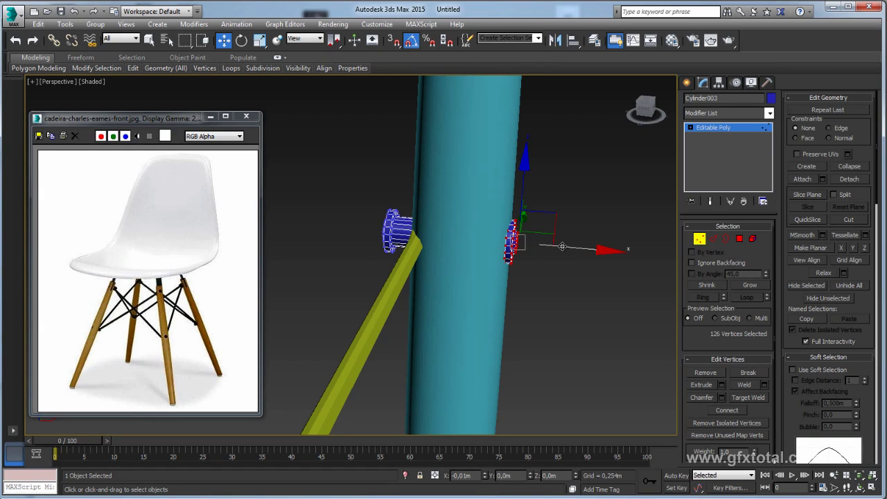
alt+middle_drag(563, 247, 718, 151)
click(711, 129)
Nudge the lower bracket arm Torus002 along X to match the pin
click(419, 269)
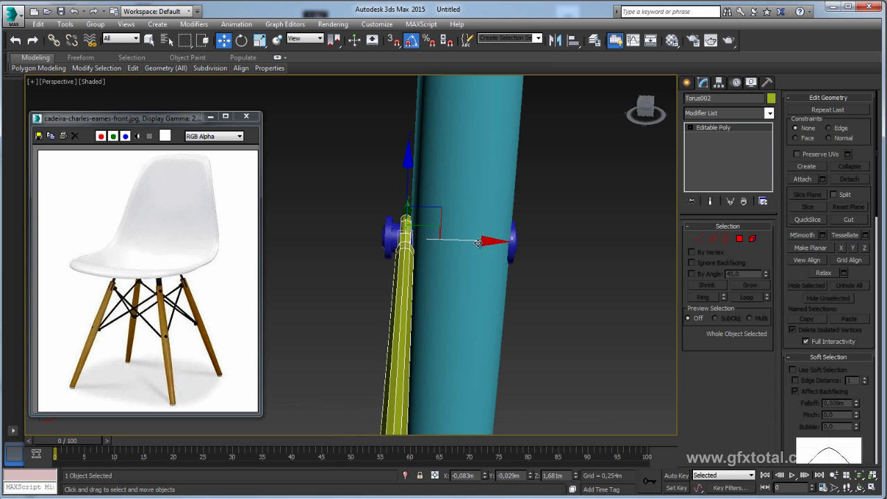
drag(479, 241, 472, 243)
scroll(472, 244, down, 2)
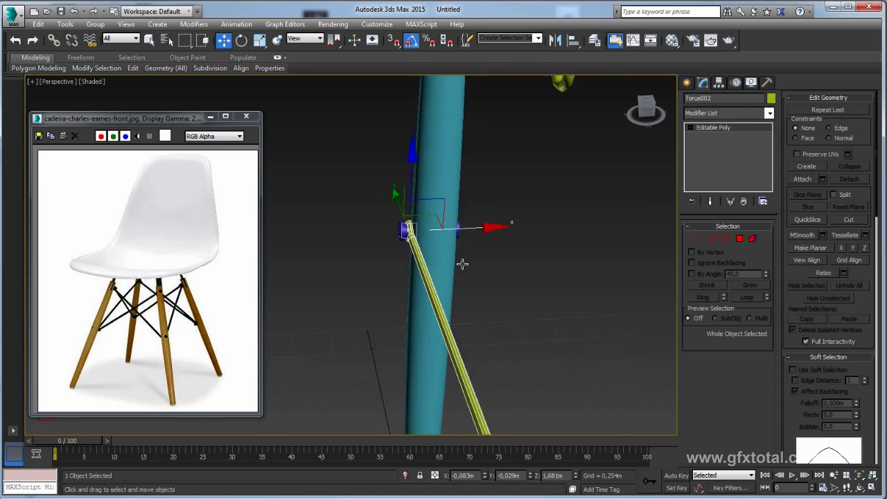
scroll(459, 260, down, 2)
scroll(464, 251, down, 1)
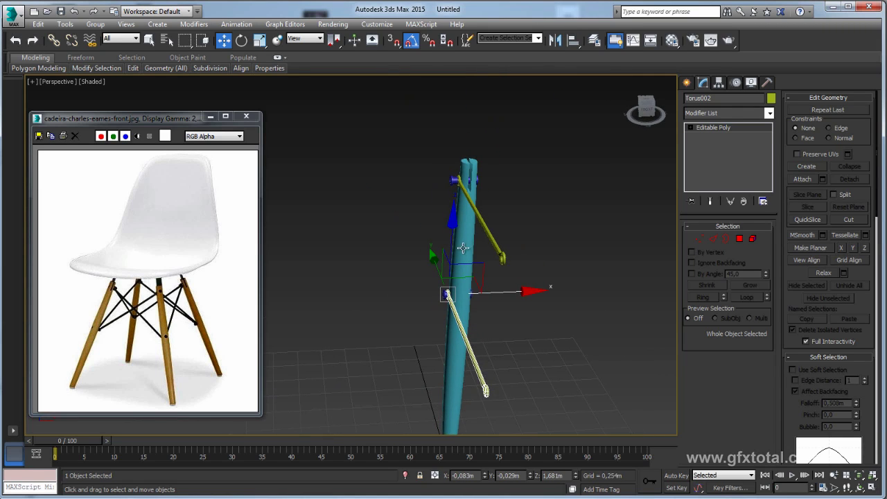
scroll(463, 248, up, 2)
alt+middle_drag(455, 348, 451, 346)
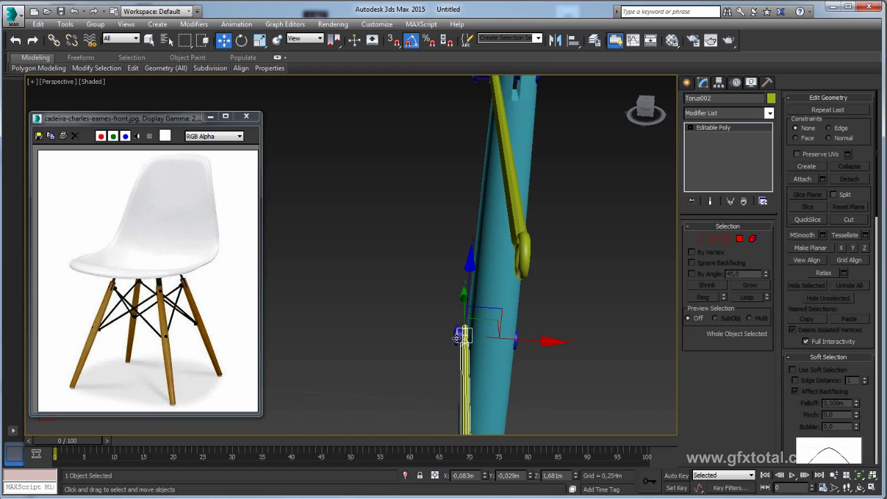
Shift the lower pin's end vertices slightly along X so it sits snug
click(498, 326)
click(700, 239)
drag(397, 287, 454, 356)
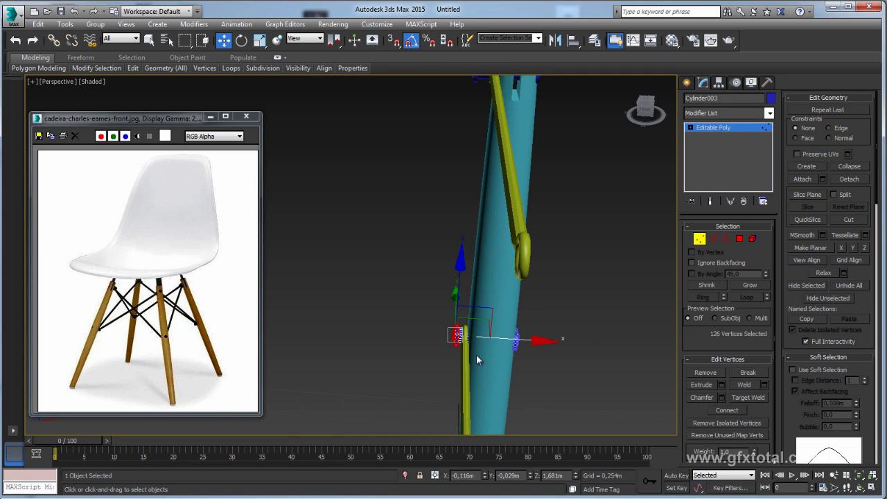
drag(524, 339, 517, 339)
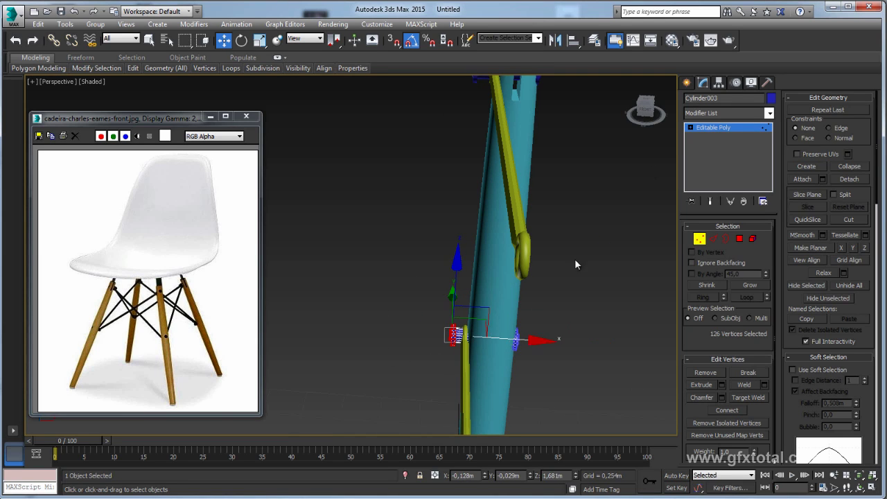
click(707, 129)
click(520, 201)
Attach both connector pins to the leg Cylinder001 as one mesh
middle_drag(544, 73, 520, 201)
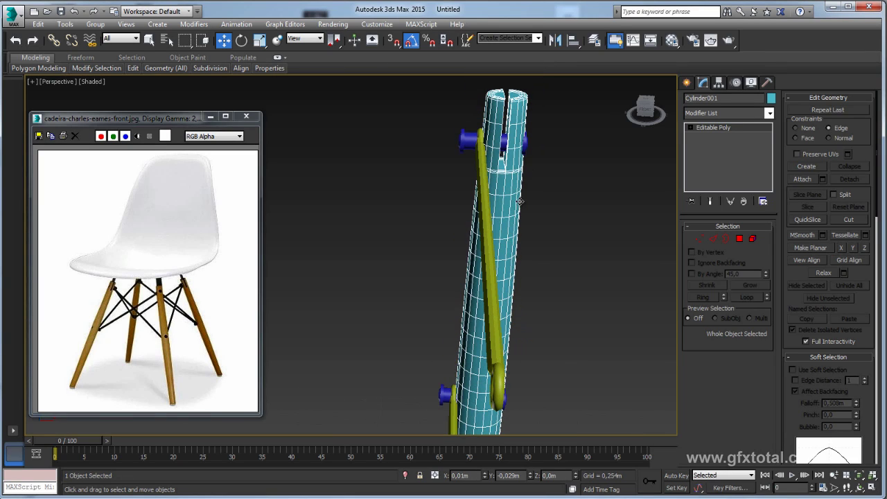
click(802, 179)
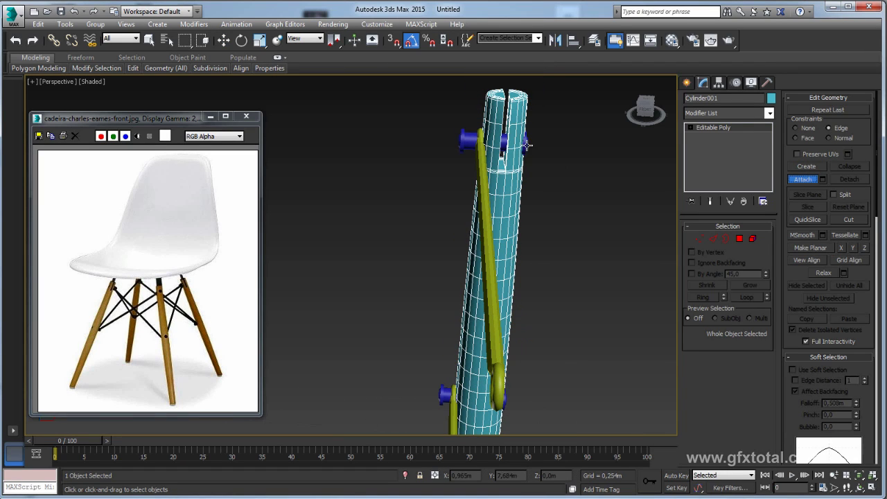
scroll(565, 263, up, 3)
scroll(495, 174, down, 3)
click(486, 166)
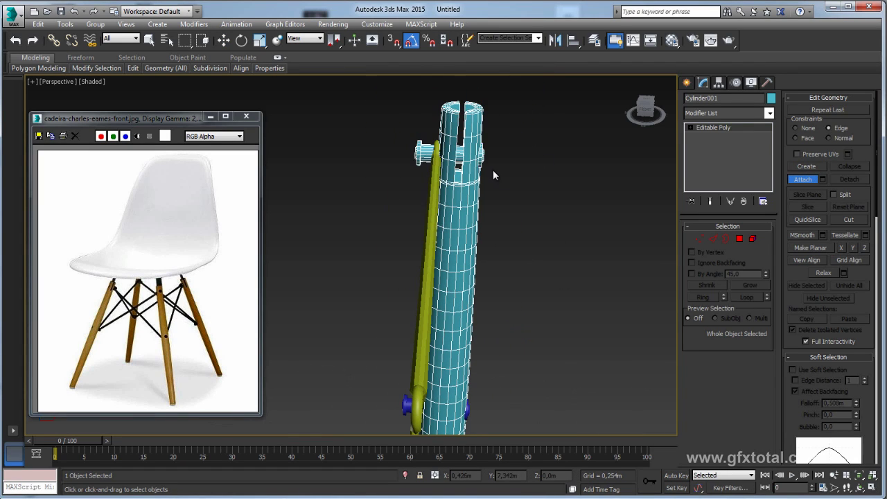
middle_drag(486, 338, 453, 291)
click(442, 237)
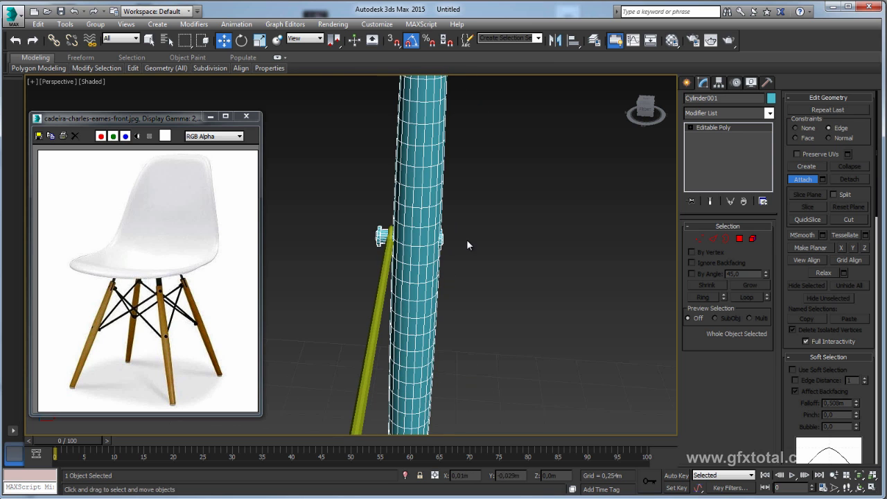
right_click(467, 239)
Check the far-side pin is now a separate element of the leg mesh
alt+middle_drag(455, 252, 438, 237)
click(753, 239)
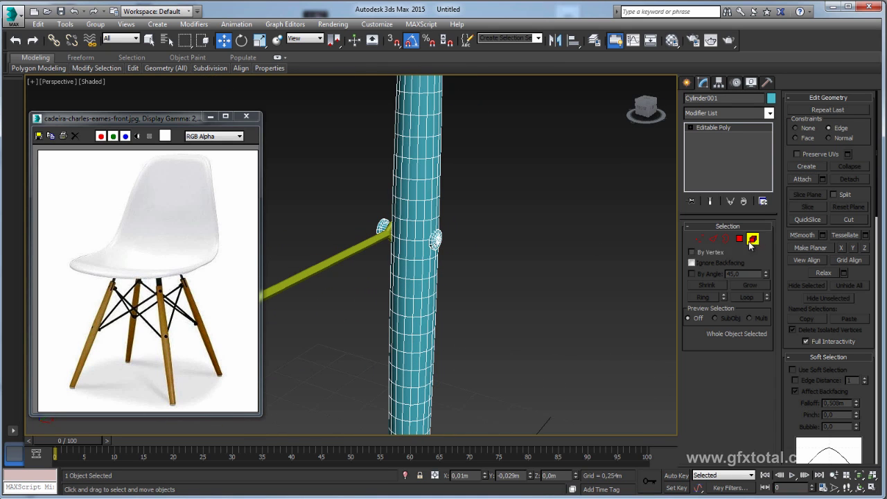
click(435, 240)
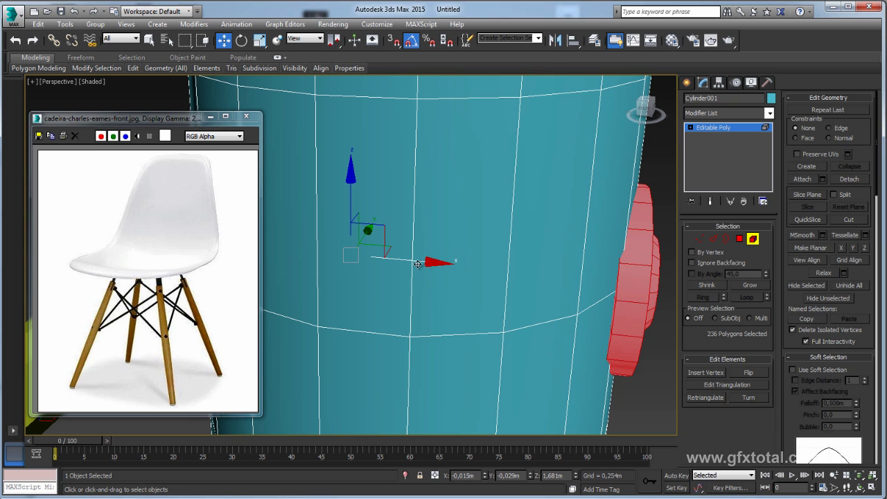
scroll(471, 281, down, 2)
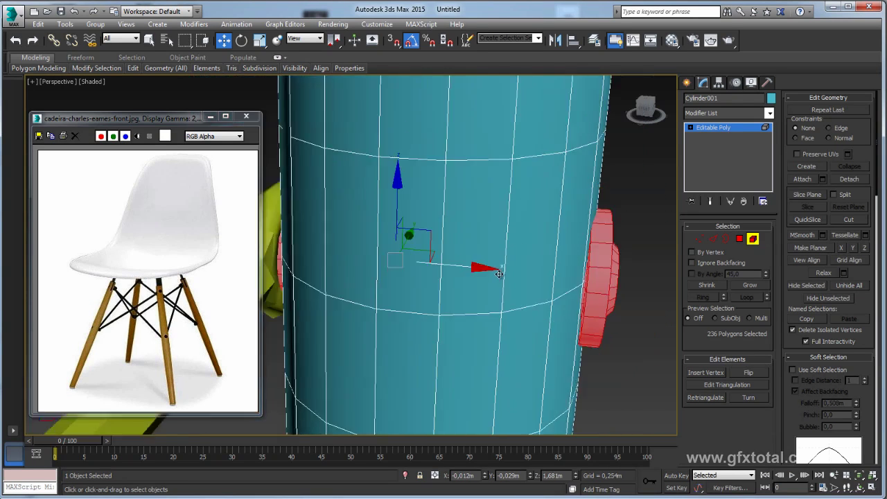
scroll(510, 298, down, 2)
scroll(510, 298, down, 3)
click(734, 133)
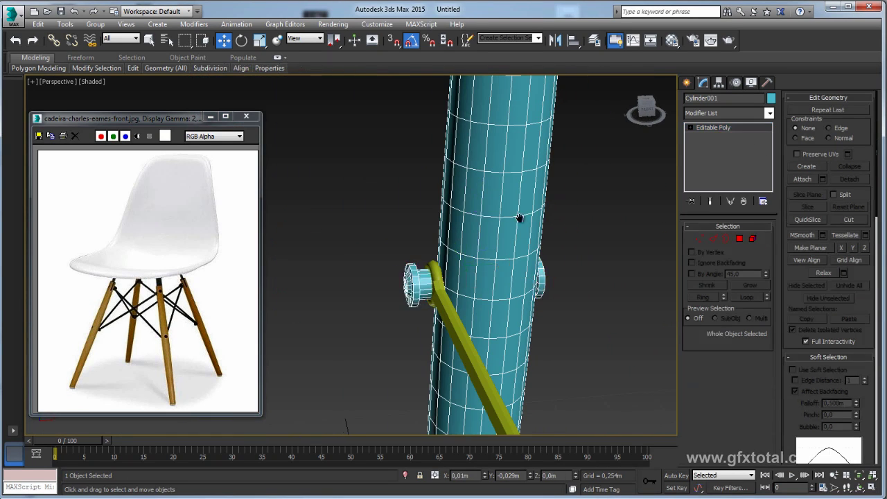
Orbit around the leg to inspect the arms and pins, then show Standard Primitives
scroll(508, 232, down, 3)
scroll(508, 232, up, 5)
scroll(500, 236, down, 8)
mouse_move(505, 241)
alt+middle_down()
mouse_move(580, 223)
mouse_move(545, 237)
mouse_move(365, 240)
alt+middle_up()
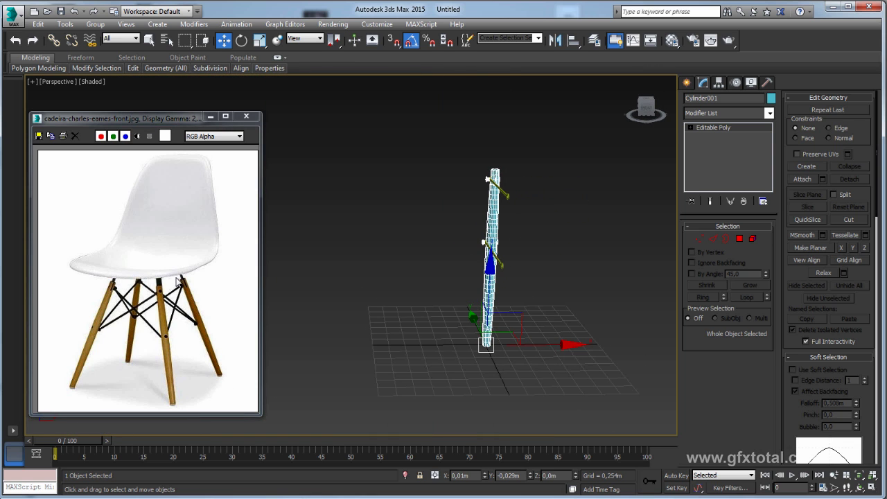
mouse_move(350, 240)
alt+middle_down()
mouse_move(388, 250)
mouse_move(541, 244)
mouse_move(395, 253)
alt+middle_up()
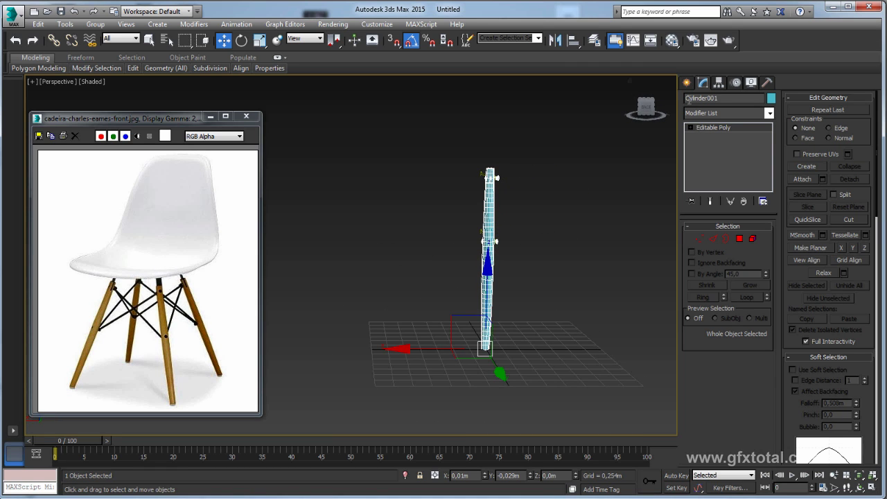
click(687, 83)
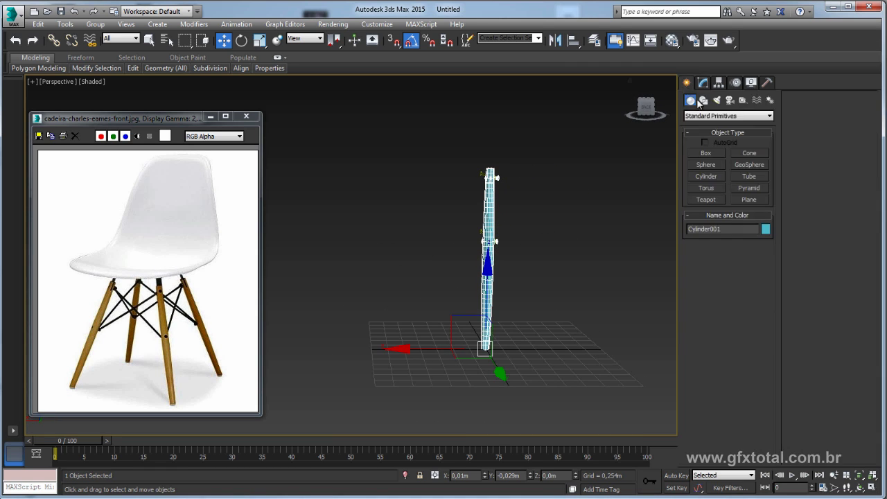
Draw a 0,399 × 0,312 × 0,15m box over the leg top with single length/width segments
click(721, 153)
key(f)
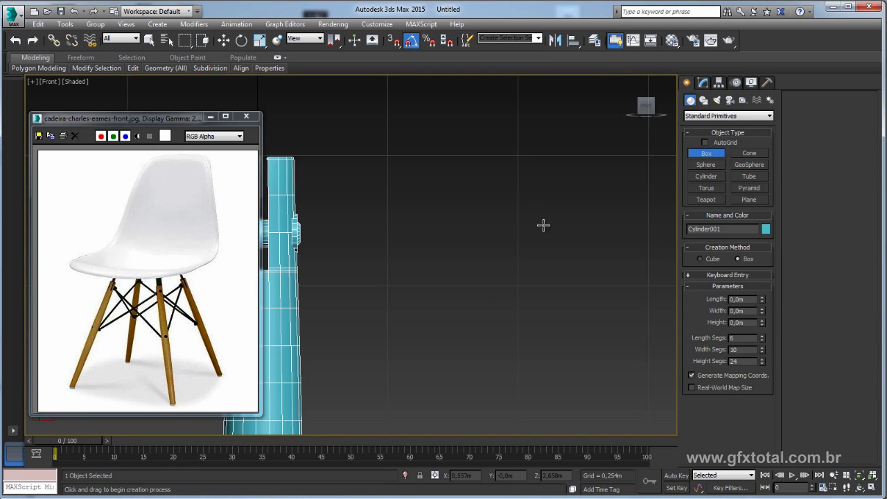
middle_drag(388, 238, 561, 259)
scroll(560, 259, down, 1)
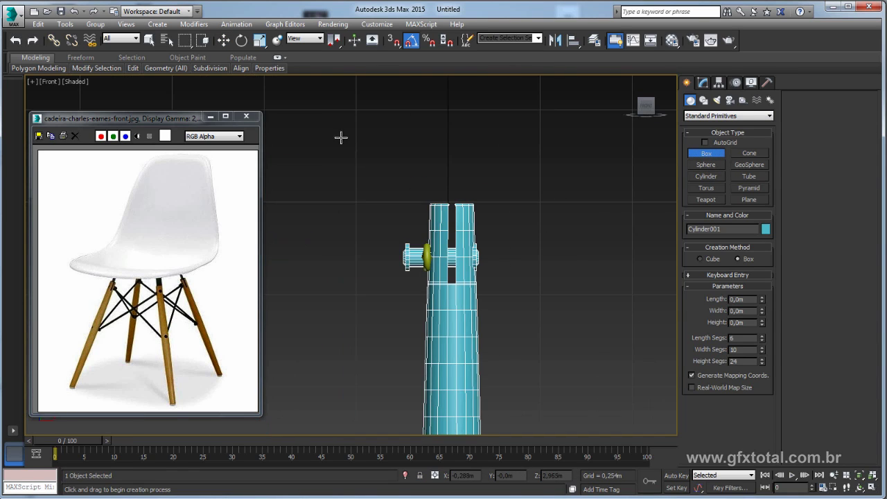
drag(341, 137, 454, 282)
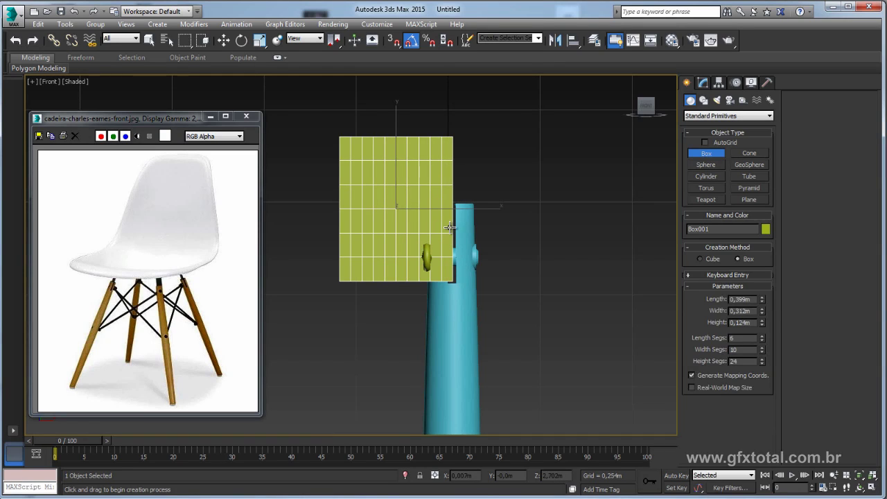
key(w)
click(703, 81)
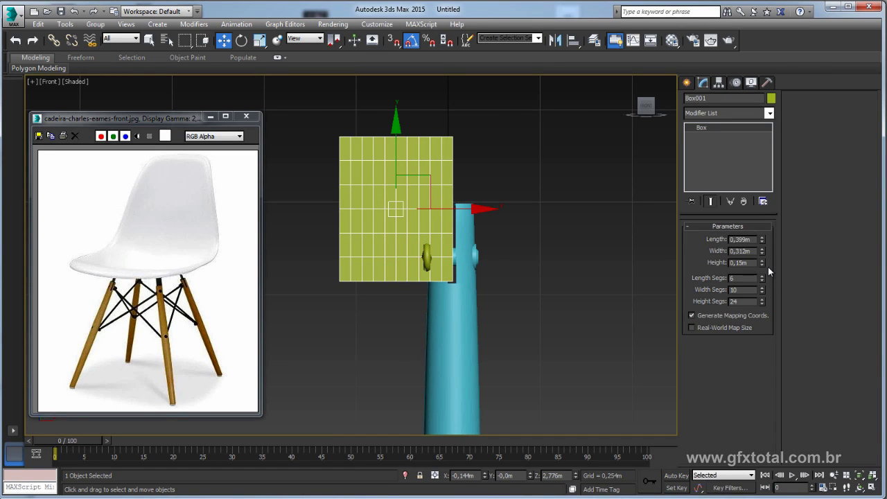
right_click(763, 279)
right_click(763, 291)
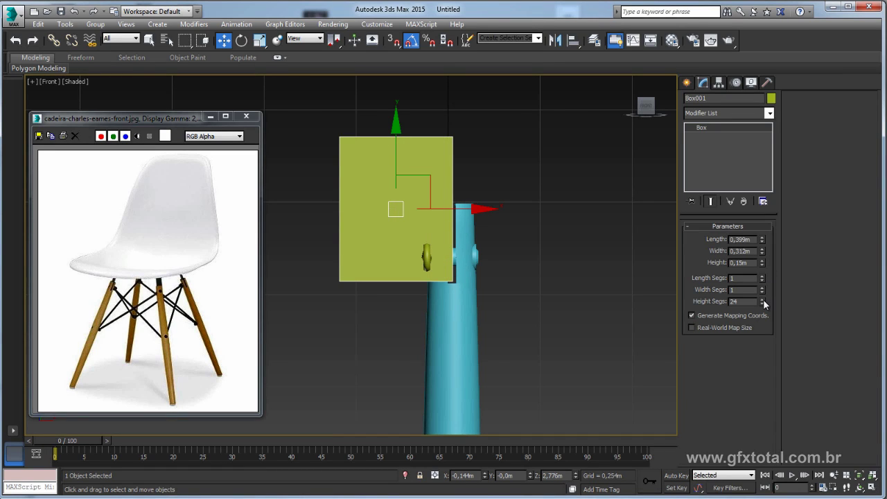
middle_drag(504, 211, 485, 231)
Convert the box to Editable Poly and delete four faces, leaving an L-shaped surface
right_click(428, 205)
mouse_move(472, 317)
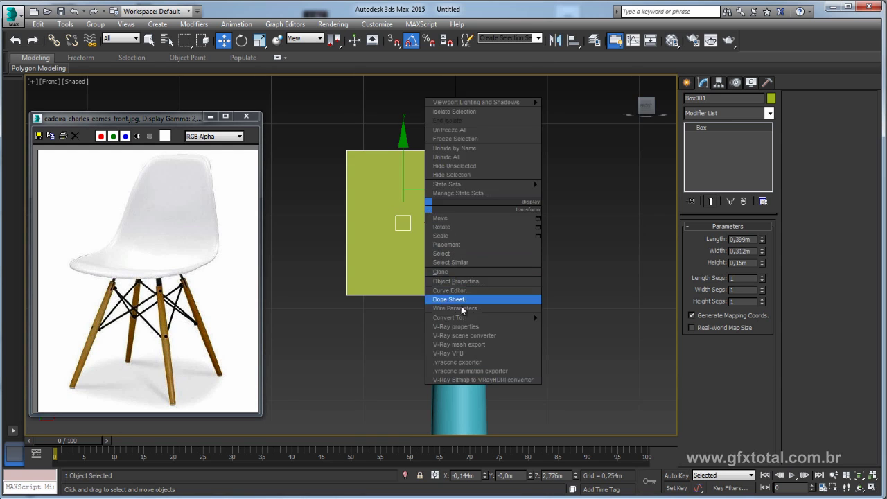
click(557, 325)
click(739, 239)
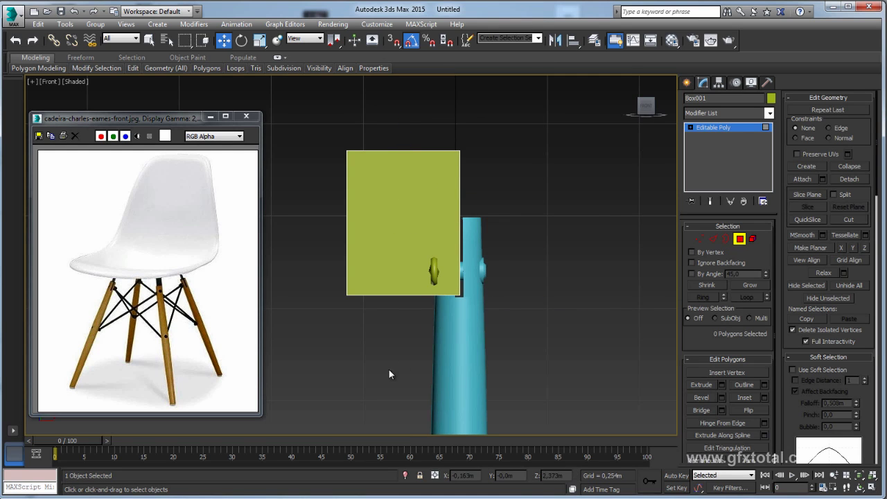
drag(388, 370, 323, 241)
key(Delete)
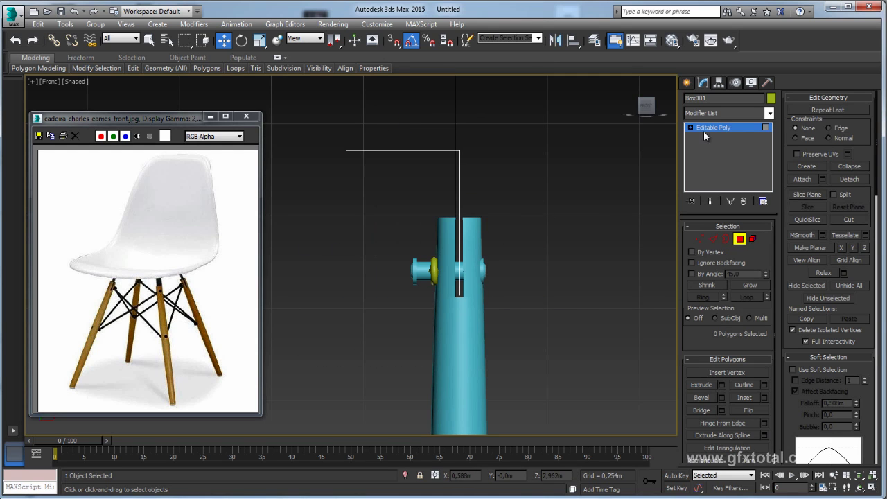
click(714, 128)
click(770, 113)
drag(770, 184, 772, 437)
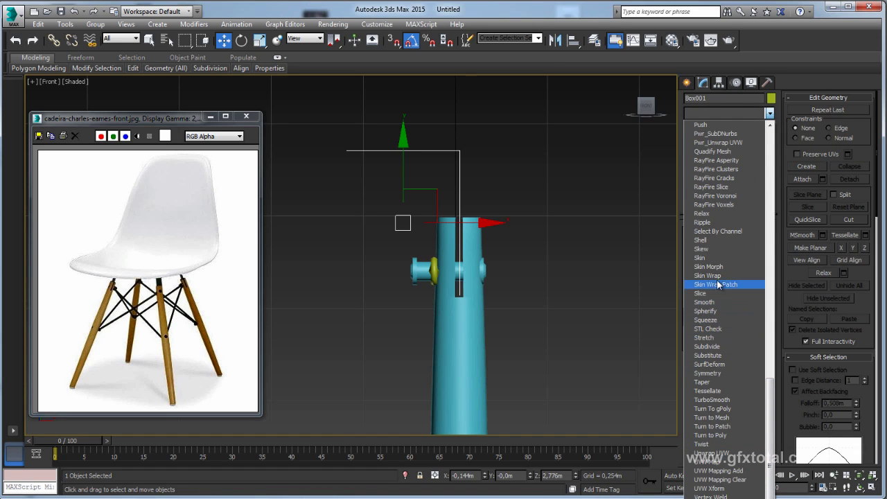
Add a Shell with Straighten Corners, Inner Amount 0,013m and Outer Amount 0,007m
click(712, 240)
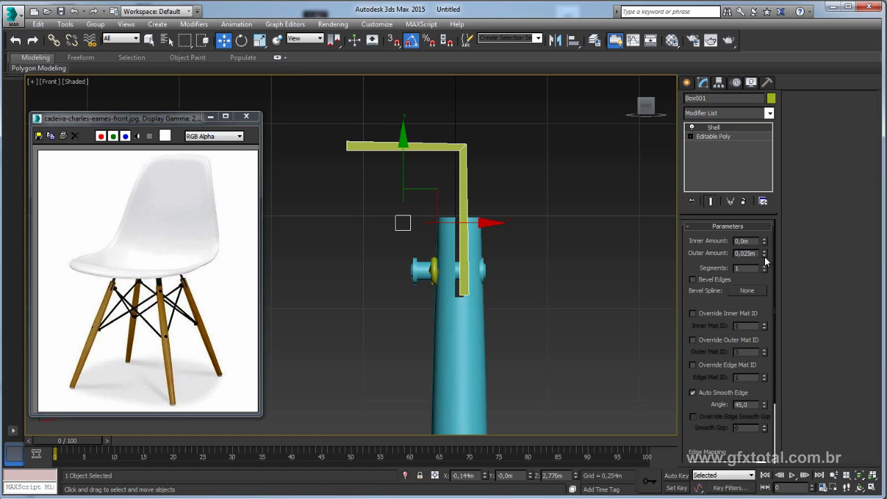
mouse_move(766, 256)
mouse_down()
mouse_move(758, 240)
mouse_move(479, 386)
mouse_up()
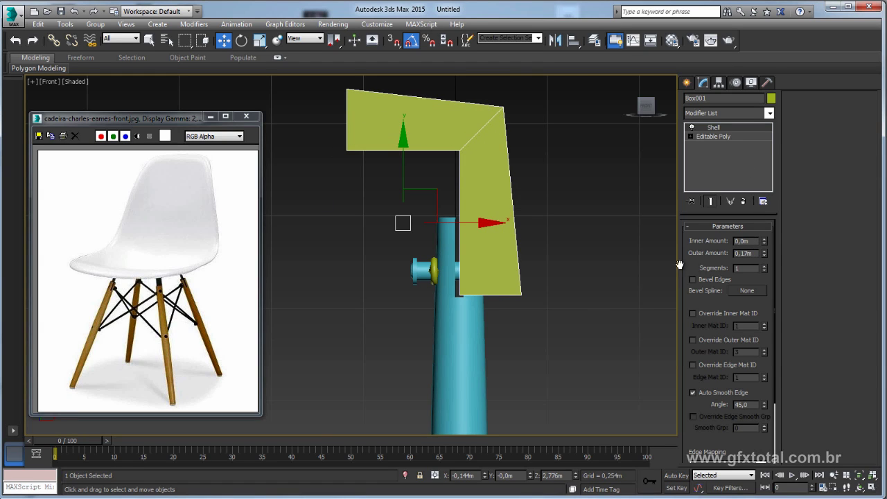
drag(709, 425, 700, 328)
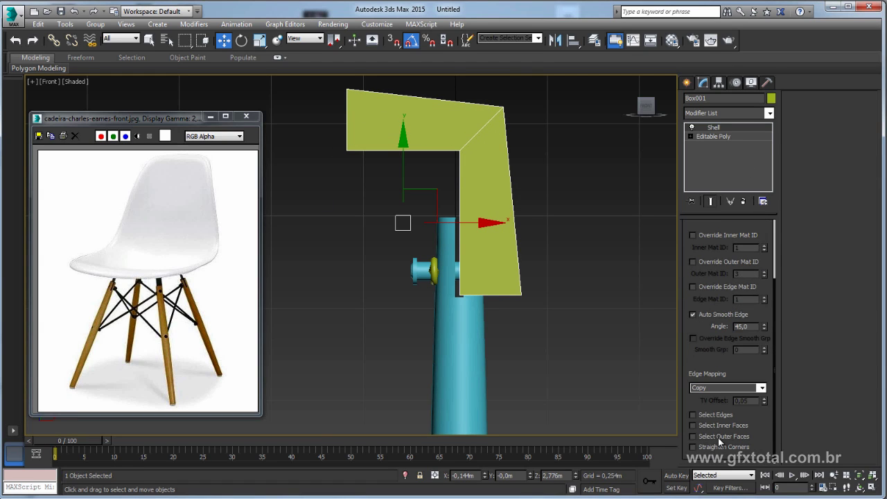
click(693, 447)
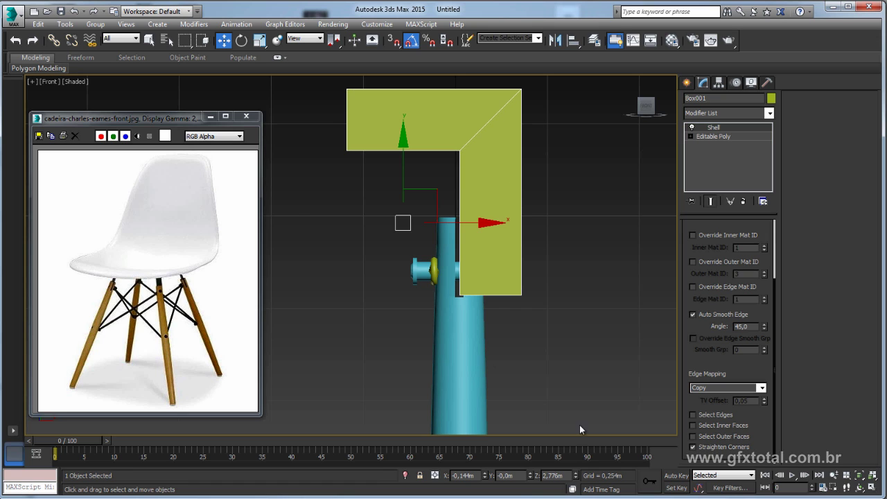
drag(760, 227, 745, 452)
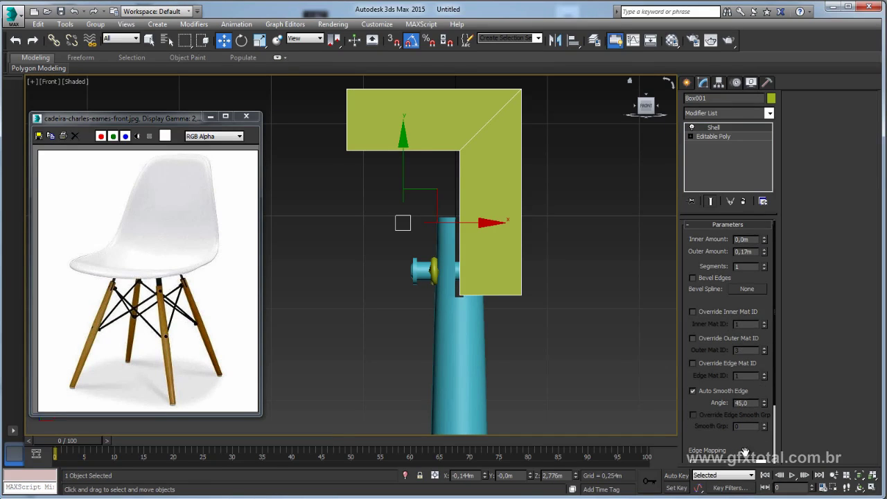
drag(763, 253, 755, 416)
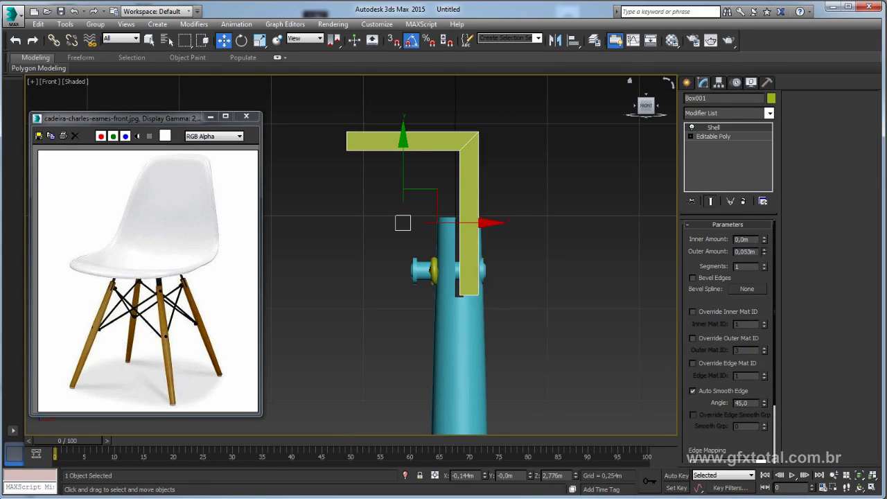
mouse_move(766, 239)
mouse_down()
mouse_move(766, 222)
mouse_move(769, 283)
mouse_up()
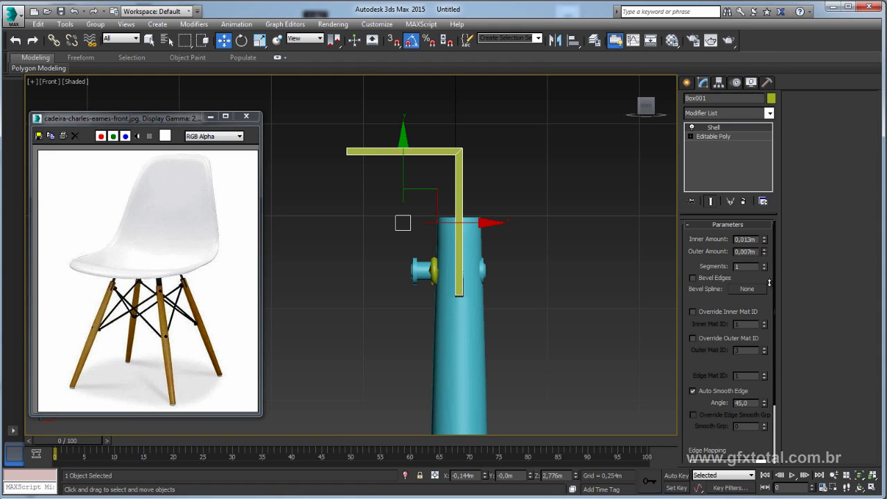
middle_drag(417, 237, 430, 242)
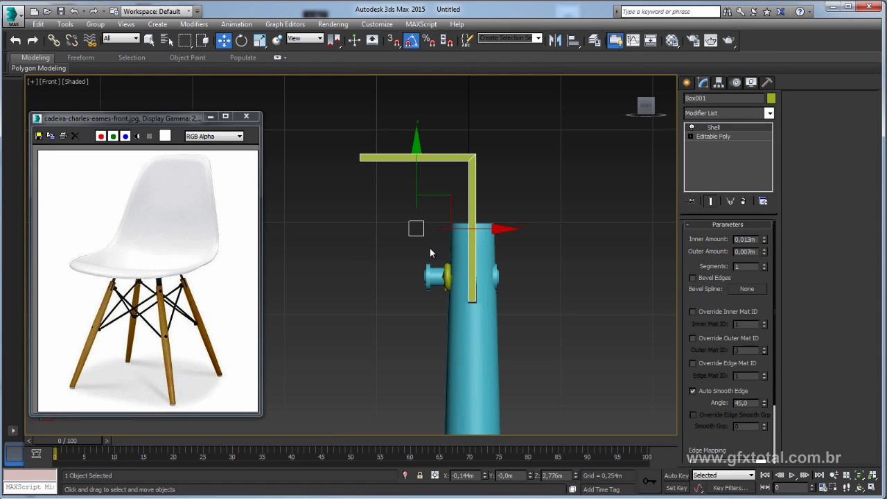
Collapse the shelled bracket to Editable Poly and lower its eight top-bar vertices
right_click(468, 160)
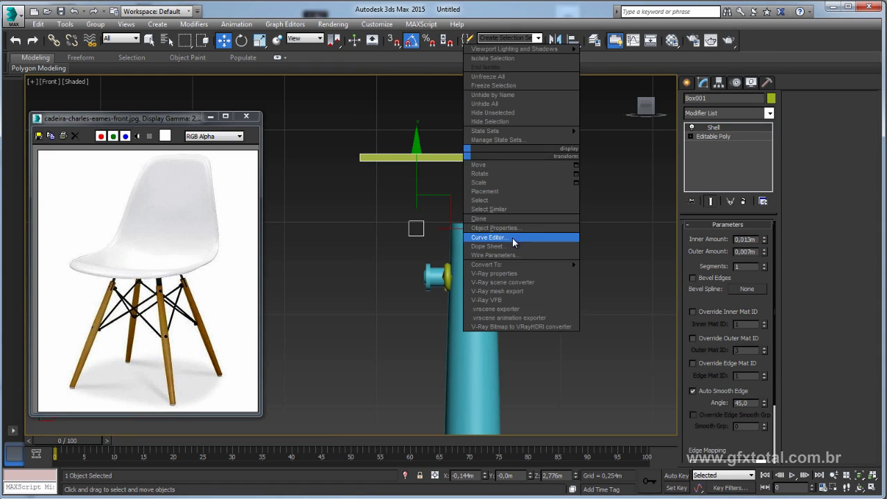
click(607, 275)
click(700, 239)
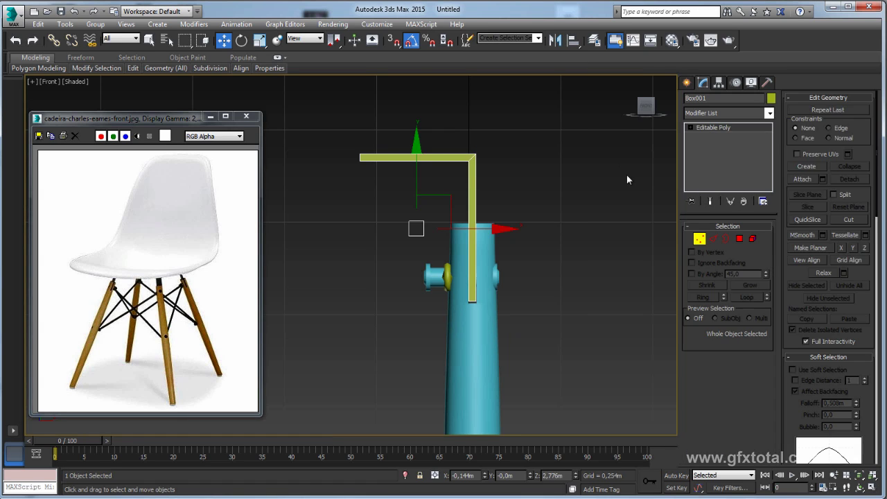
drag(652, 146, 253, 201)
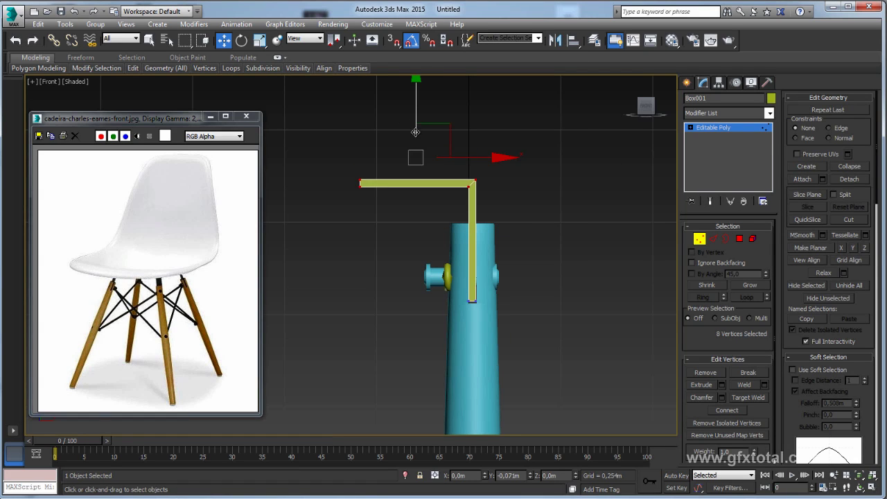
drag(416, 113, 416, 146)
Shift the bracket's six left-side vertices inward and exit Vertex mode
key(p)
alt+middle_drag(550, 242, 412, 199)
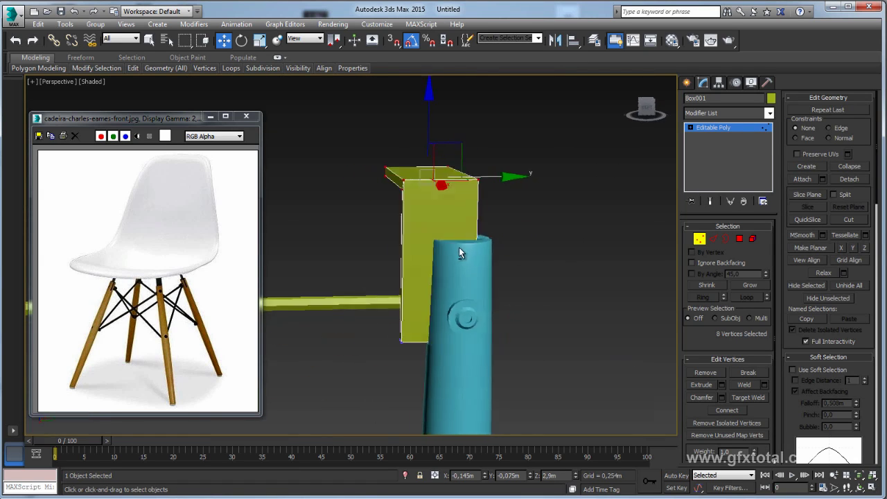
mouse_move(375, 354)
mouse_down()
mouse_move(468, 229)
mouse_move(480, 234)
mouse_up()
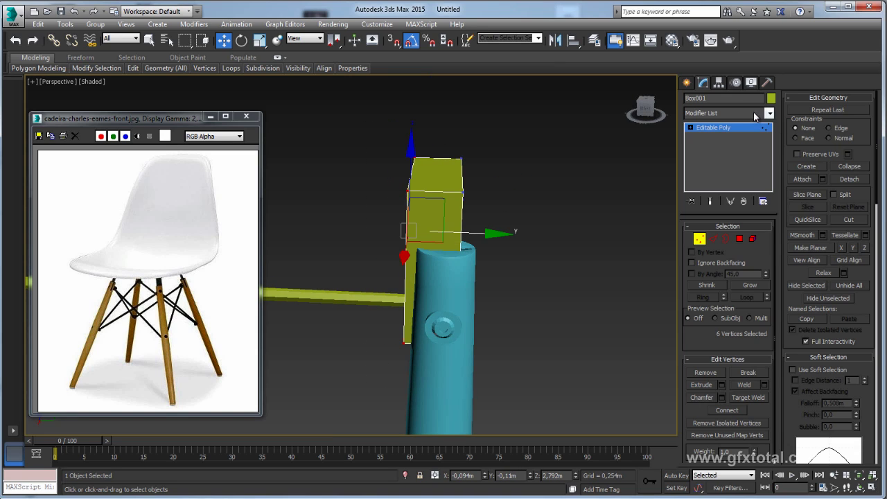
click(725, 117)
click(720, 82)
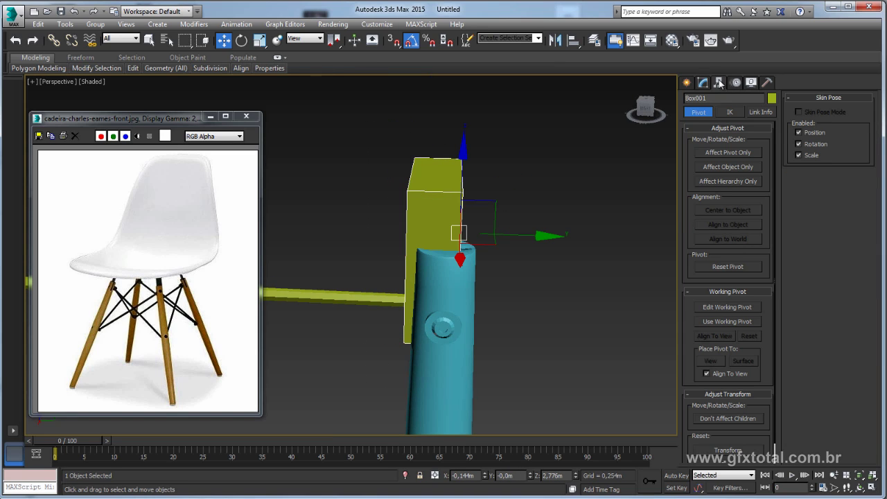
Centre the L bracket's pivot on the object using Affect Pivot Only
click(727, 151)
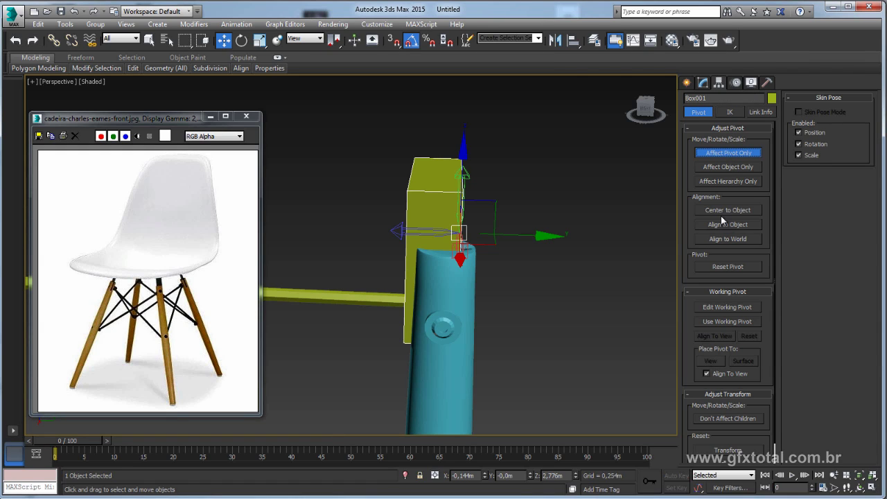
click(724, 211)
click(727, 154)
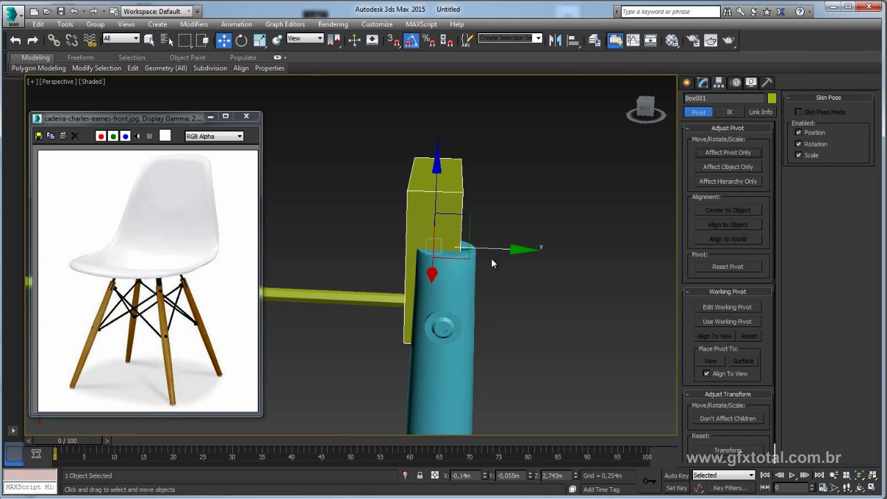
Inspect the bracket and hook from other angles, then select all objects in the scene
mouse_move(491, 263)
alt+middle_down()
mouse_move(516, 256)
mouse_move(580, 277)
mouse_move(597, 298)
mouse_move(543, 285)
mouse_move(587, 271)
alt+middle_up()
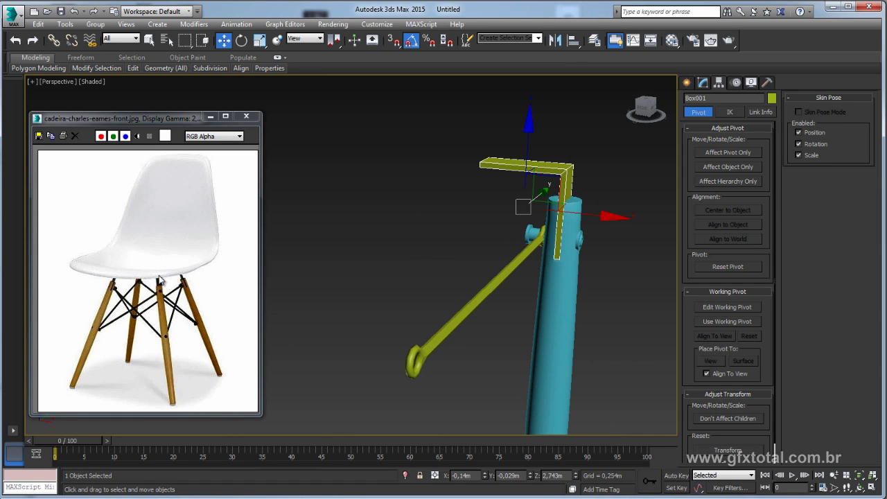
alt+middle_drag(454, 142, 473, 130)
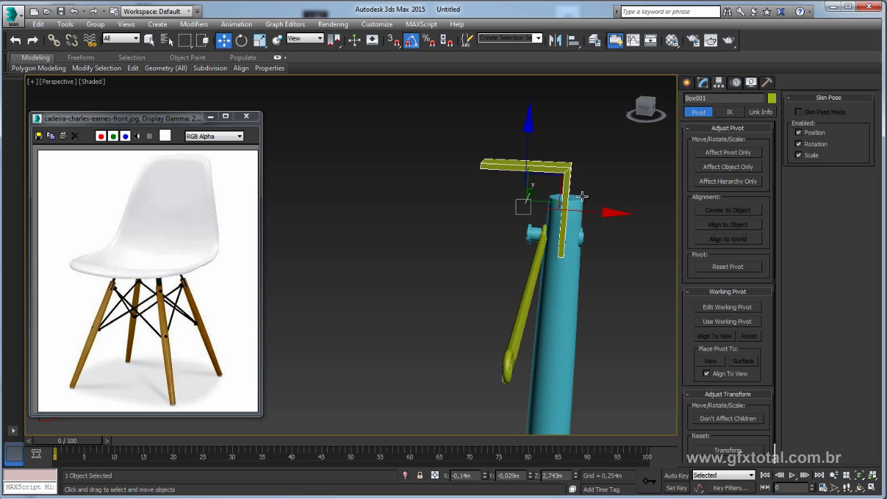
mouse_move(617, 187)
alt+middle_down()
mouse_move(599, 173)
mouse_move(549, 257)
mouse_move(564, 254)
mouse_move(540, 240)
mouse_move(611, 260)
alt+middle_up()
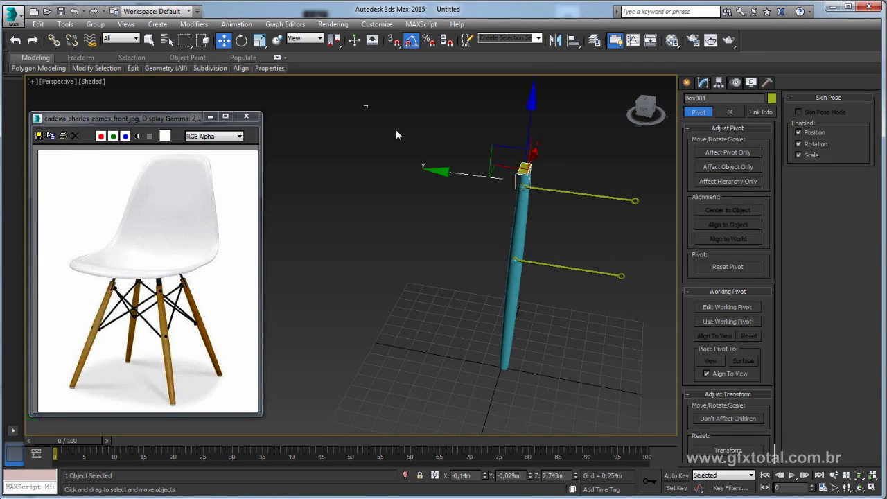
key(ctrl+a)
middle_drag(597, 311, 524, 317)
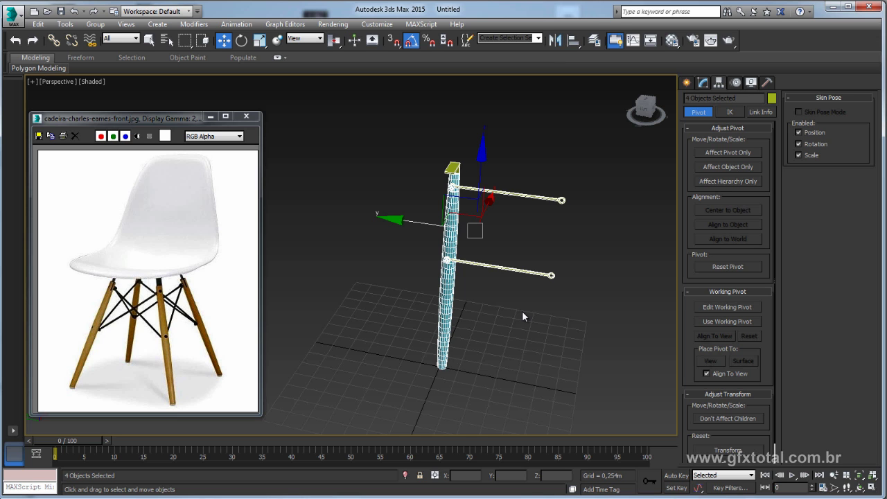
Shift-drag the leg and both struts along Y to make an instanced set beside the original
click(452, 209)
alt+middle_drag(479, 231, 500, 229)
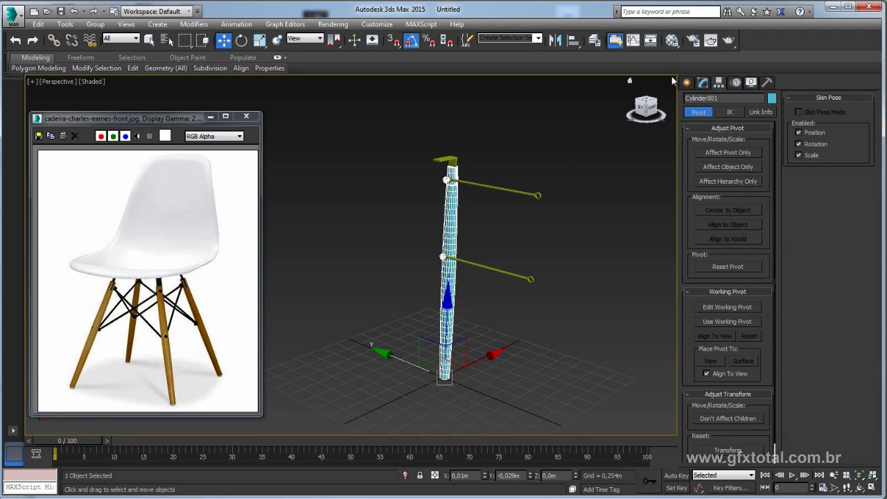
click(703, 83)
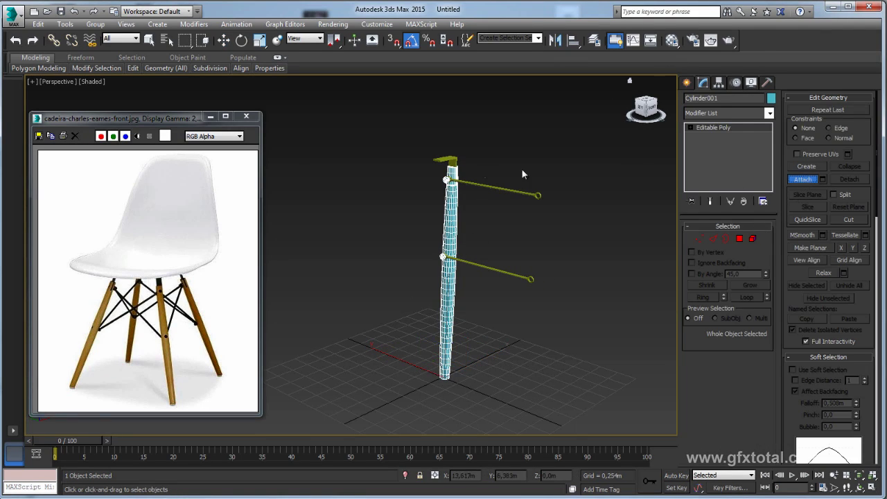
mouse_move(525, 168)
alt+middle_down()
mouse_move(588, 191)
mouse_move(581, 201)
alt+middle_up()
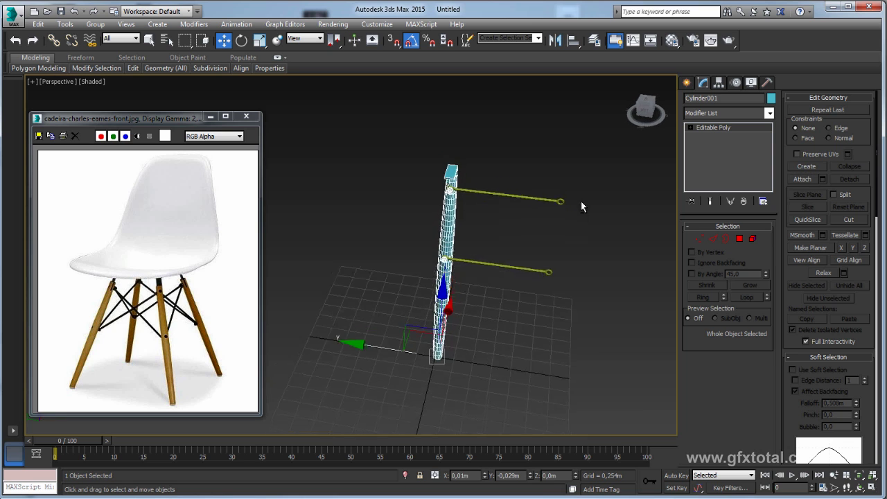
drag(511, 123, 389, 337)
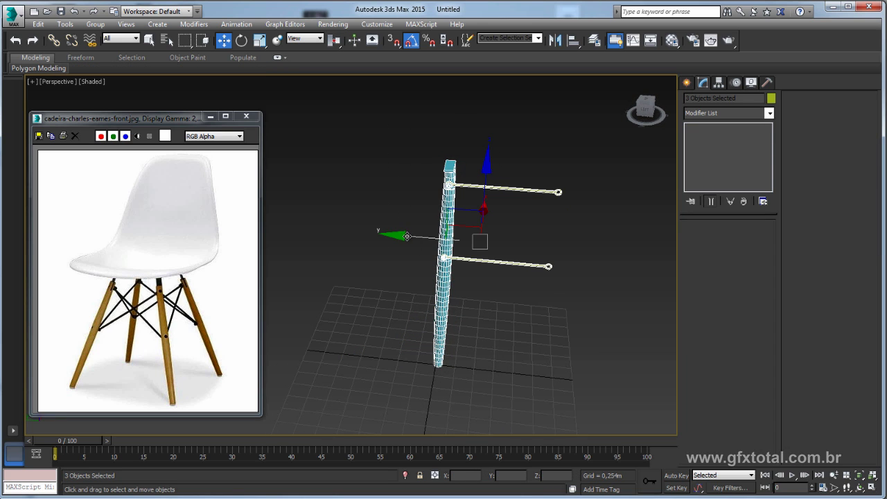
shift+drag(407, 236, 610, 254)
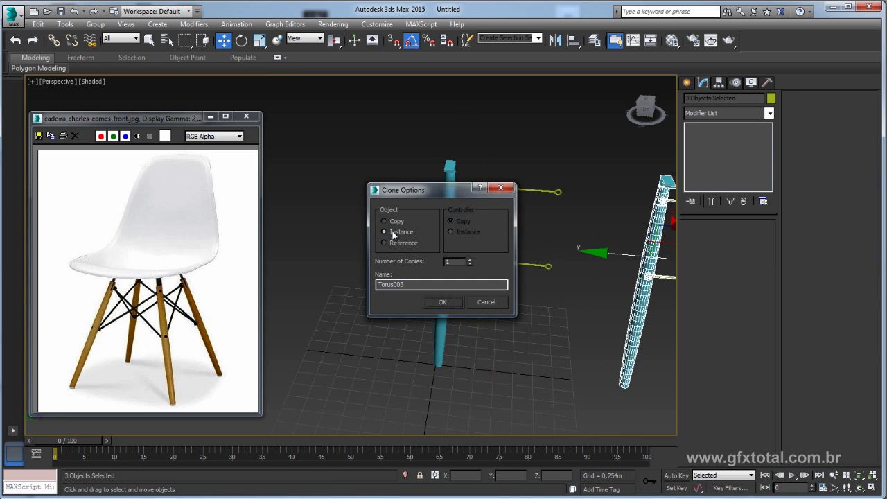
click(443, 302)
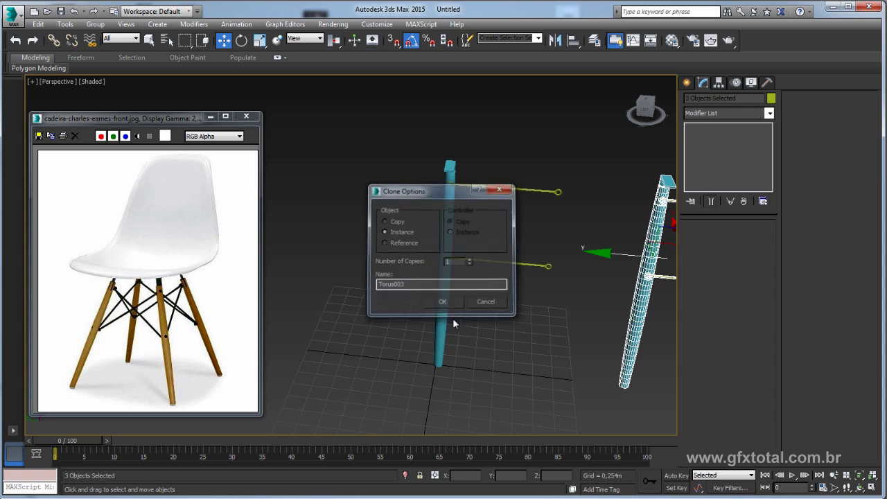
mouse_move(537, 363)
alt+middle_down()
mouse_move(503, 333)
mouse_move(481, 337)
alt+middle_up()
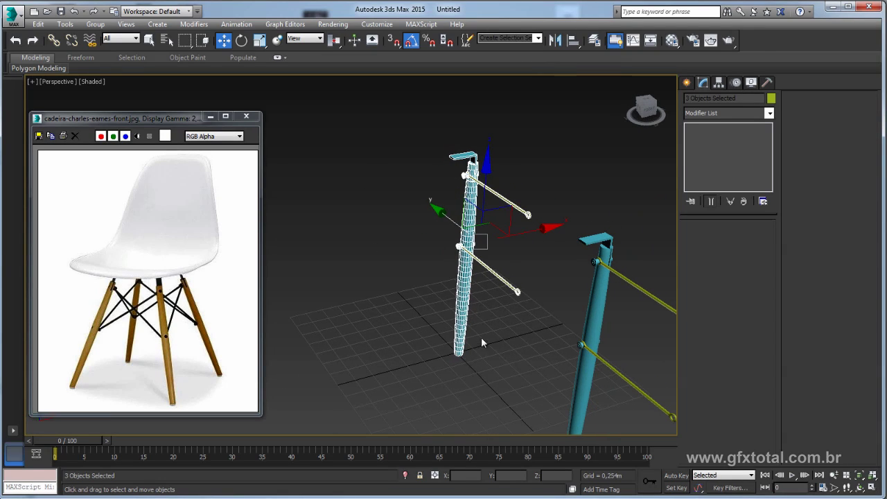
mouse_move(488, 249)
alt+middle_down()
mouse_move(476, 253)
mouse_move(520, 252)
mouse_move(511, 289)
mouse_move(496, 290)
mouse_move(546, 261)
mouse_move(541, 285)
alt+middle_up()
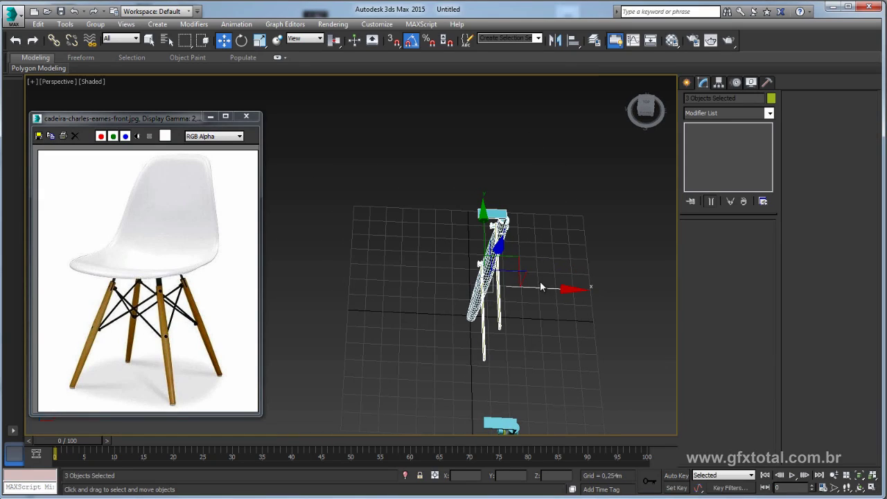
Move Cylinder001's pivot alone to X -1.521 m with Affect Pivot Only, then turn it off
click(509, 239)
mouse_move(509, 239)
alt+middle_down()
mouse_move(530, 269)
mouse_move(496, 218)
mouse_move(515, 284)
mouse_move(511, 307)
mouse_move(515, 284)
mouse_move(611, 261)
alt+middle_up()
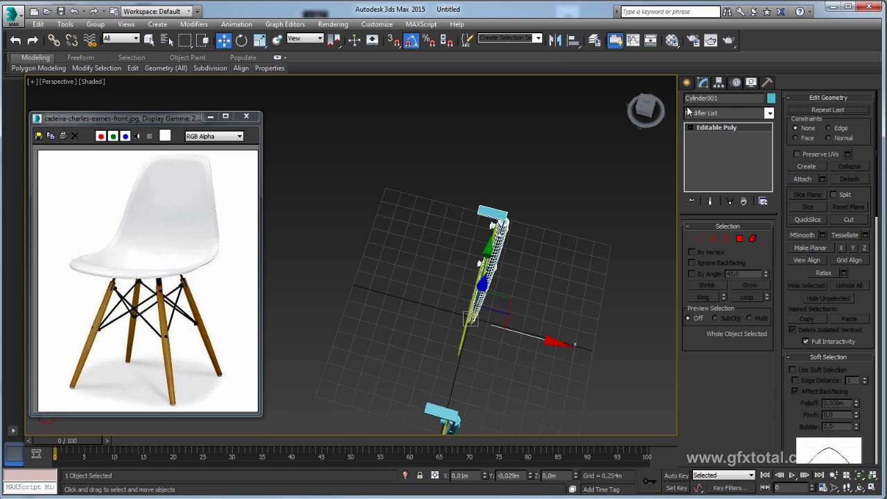
mouse_move(614, 226)
alt+middle_down()
mouse_move(588, 187)
mouse_move(592, 204)
mouse_move(516, 236)
alt+middle_up()
click(720, 83)
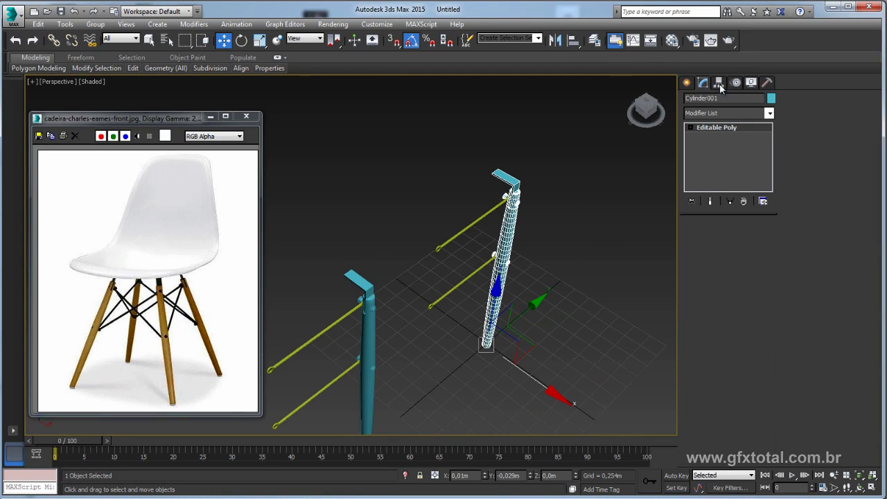
click(728, 152)
drag(547, 386, 469, 329)
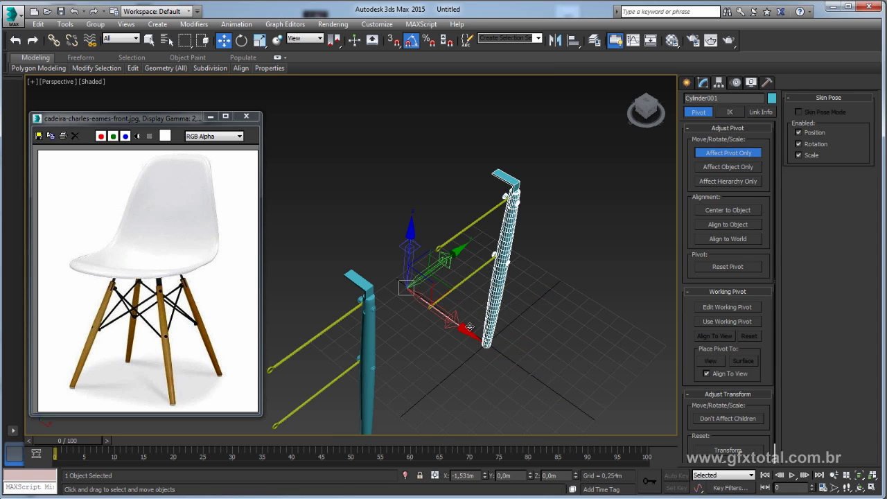
alt+middle_drag(469, 329, 769, 135)
click(727, 154)
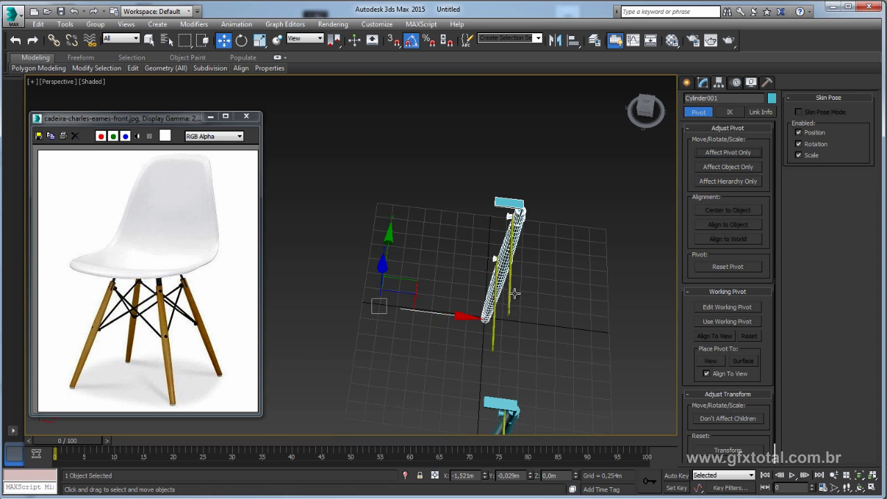
mouse_move(513, 278)
alt+middle_down()
mouse_move(529, 273)
mouse_move(570, 197)
alt+middle_up()
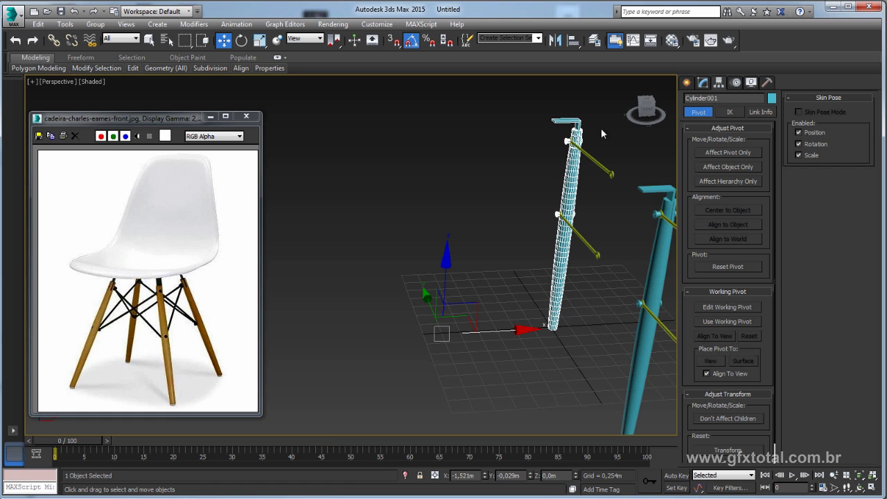
Test a rotation of the leg around its offset pivot, then undo it
key(e)
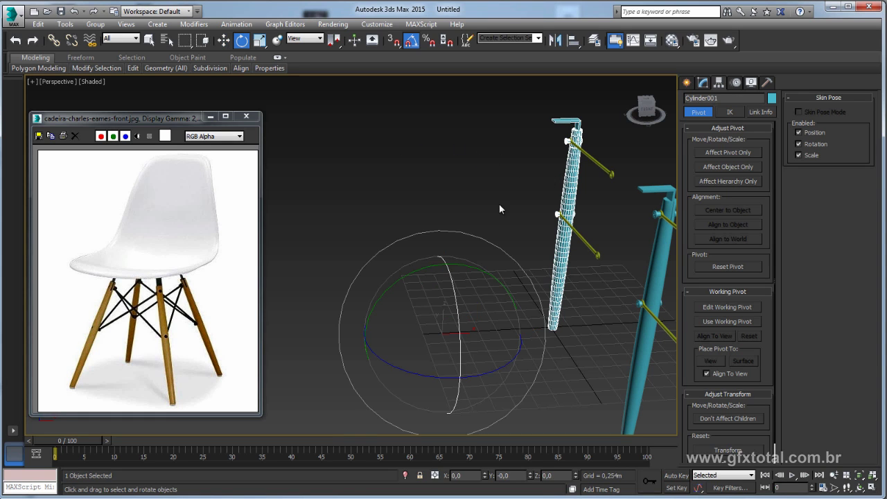
drag(423, 270, 409, 273)
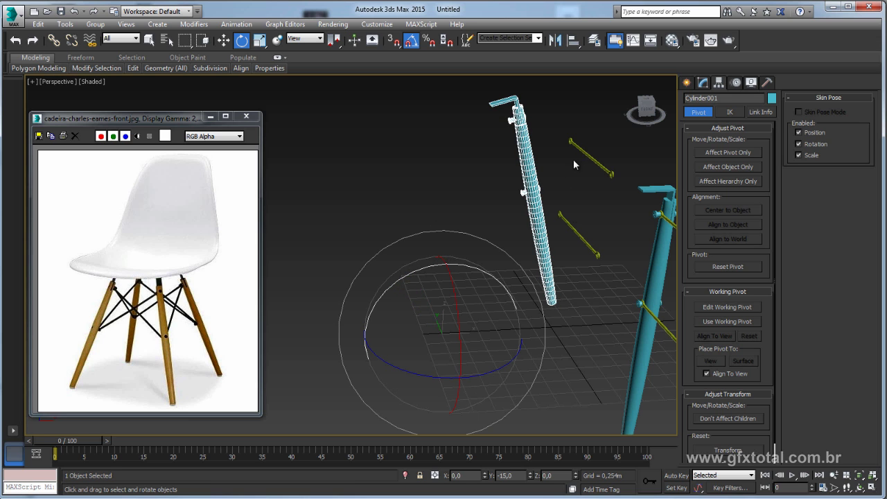
key(ctrl+z)
alt+middle_drag(581, 236, 610, 239)
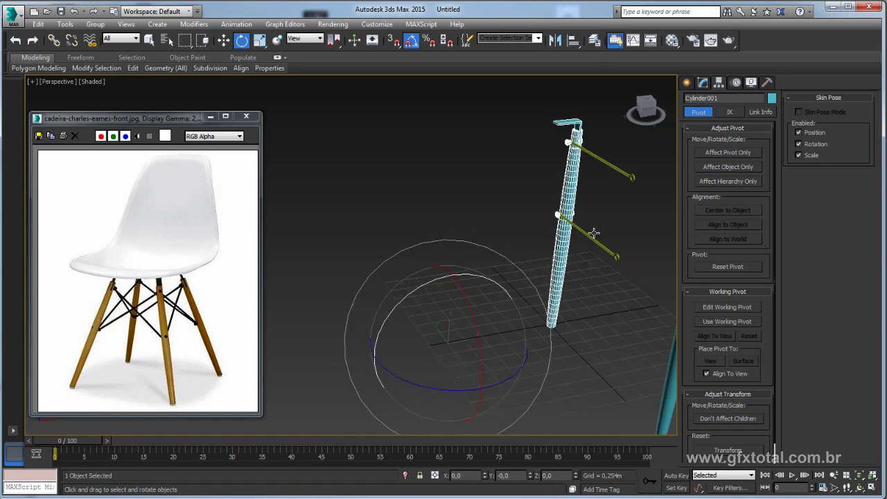
Link the two strut lines to the leg cylinder as their parent
key(ctrl+i)
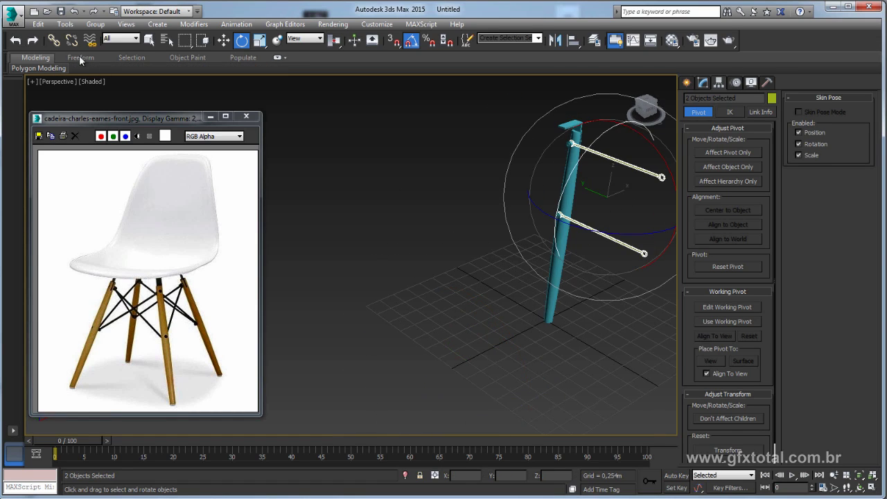
click(54, 41)
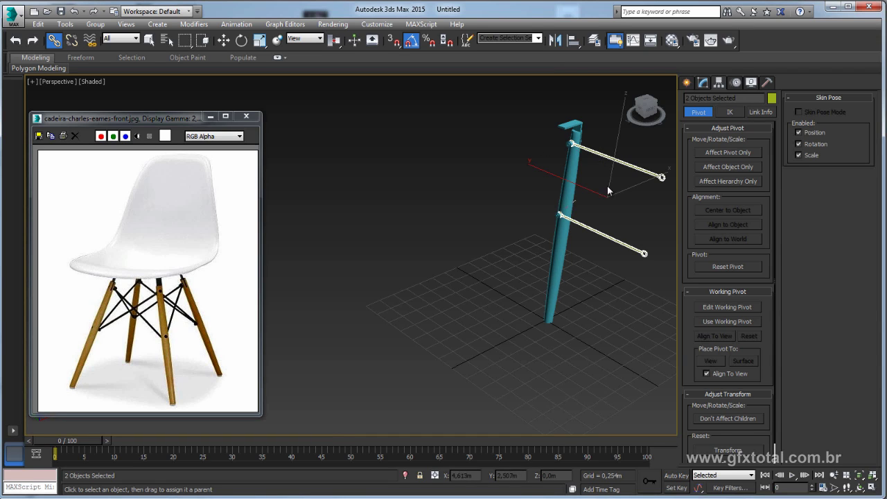
drag(568, 188, 569, 188)
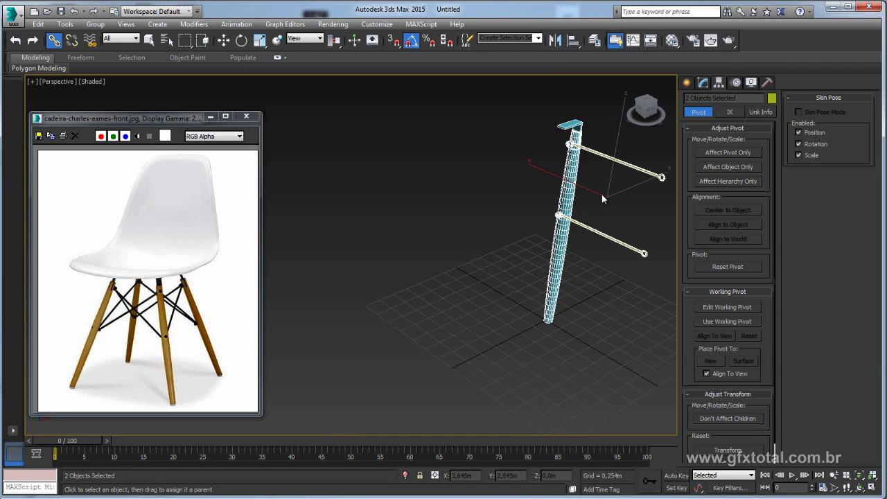
Try a 20-degree tilt of the leg, then undo it back to upright
click(563, 247)
key(e)
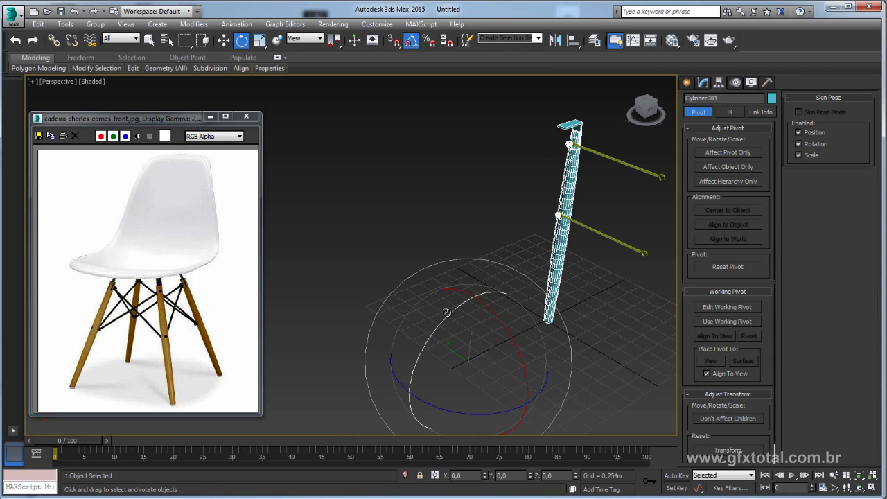
drag(447, 312, 467, 306)
scroll(468, 306, up, 2)
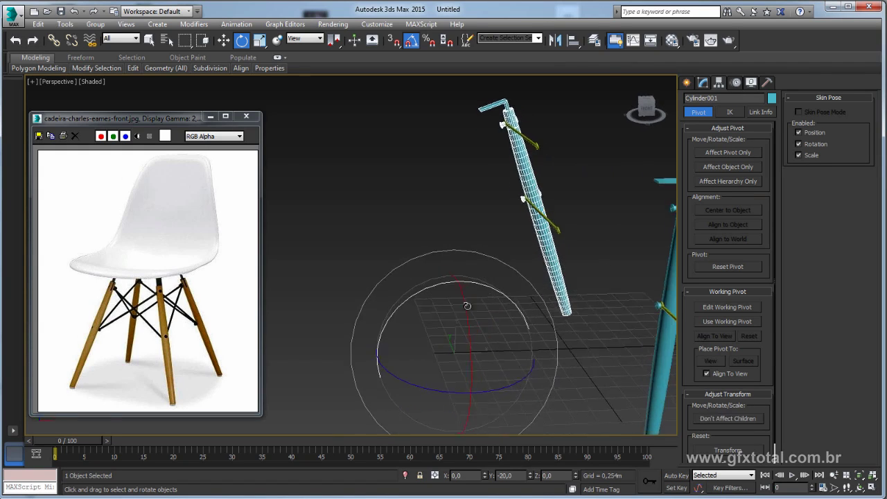
scroll(468, 306, up, 1)
scroll(541, 271, down, 3)
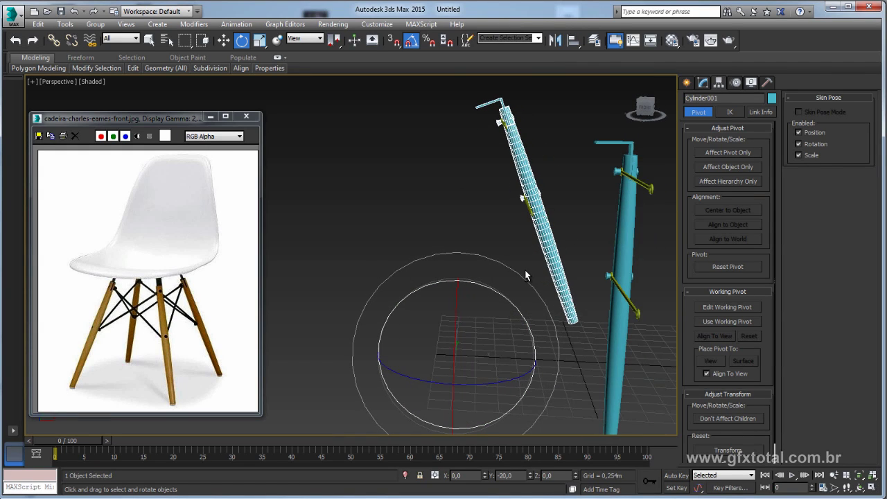
key(ctrl+z)
Adjust the leg's Y tilt, settling at about -11.784° with Angle Snap off
drag(419, 291, 413, 294)
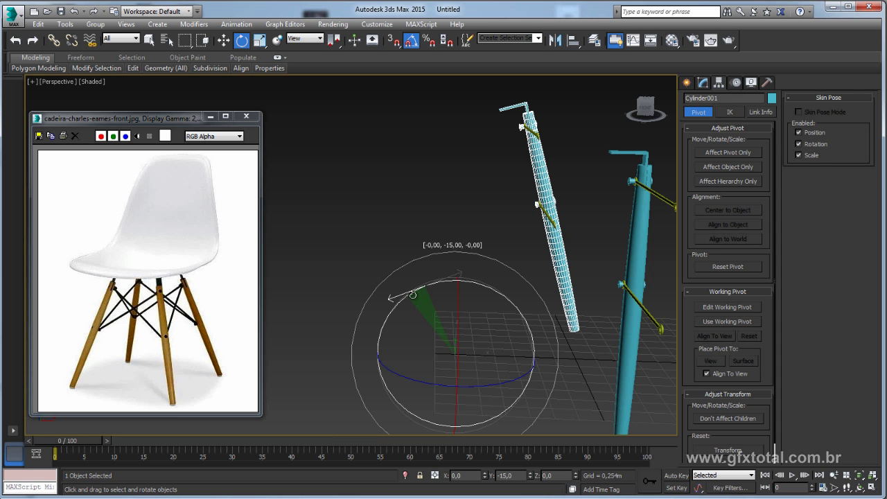
drag(411, 294, 416, 293)
mouse_move(416, 294)
middle_down()
mouse_move(491, 257)
mouse_move(511, 262)
mouse_move(464, 275)
mouse_move(531, 301)
mouse_move(587, 258)
mouse_move(530, 264)
mouse_move(506, 234)
mouse_move(534, 252)
mouse_move(504, 266)
middle_up()
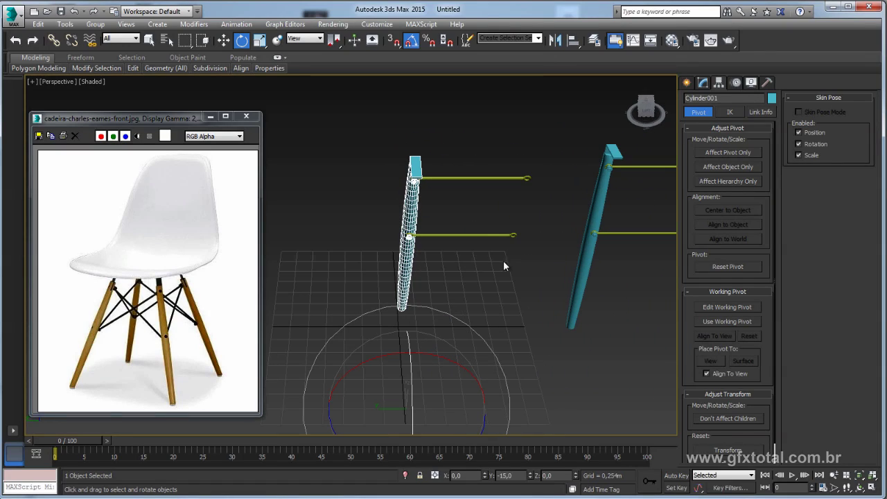
mouse_move(424, 233)
alt+middle_down()
mouse_move(470, 250)
mouse_move(446, 228)
mouse_move(495, 224)
mouse_move(460, 214)
mouse_move(421, 229)
mouse_move(485, 240)
mouse_move(433, 271)
mouse_move(446, 320)
alt+middle_up()
drag(446, 324, 444, 325)
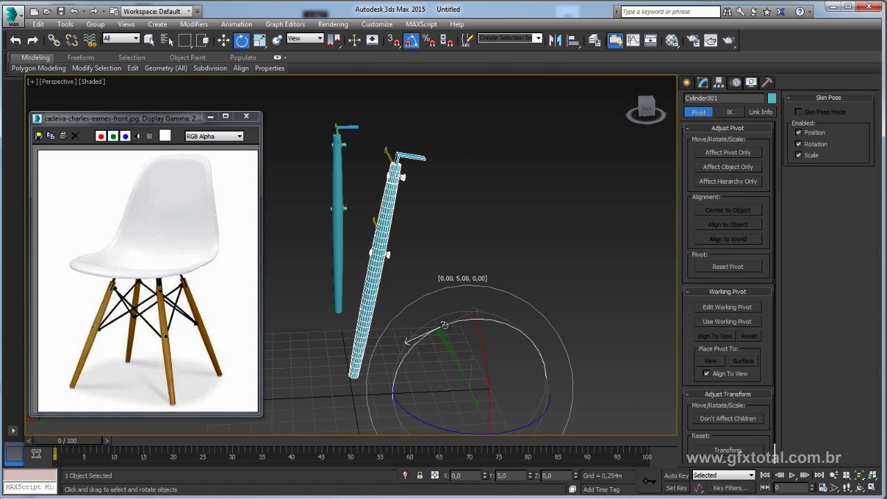
mouse_move(477, 303)
alt+middle_down()
mouse_move(476, 293)
mouse_move(485, 300)
mouse_move(517, 287)
alt+middle_up()
click(411, 41)
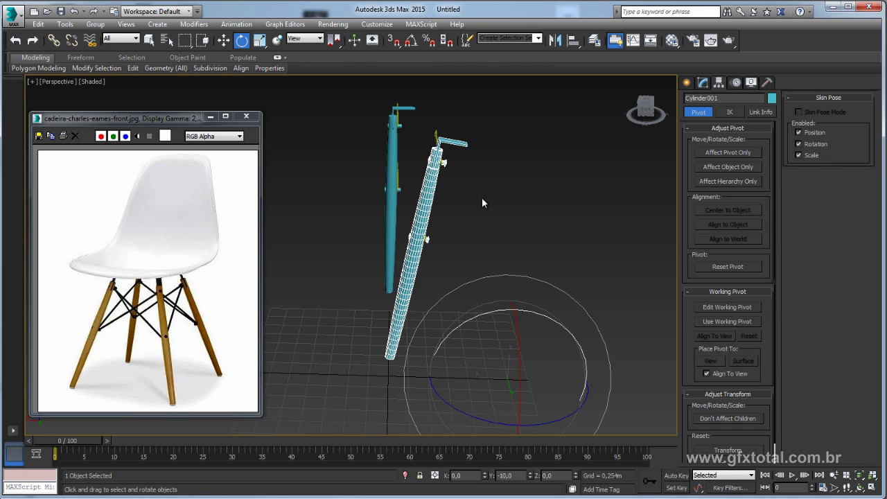
drag(476, 315, 482, 315)
mouse_move(482, 316)
middle_down()
mouse_move(563, 168)
mouse_move(549, 194)
middle_up()
Create a small cube, Box001, at the grid centre
click(686, 87)
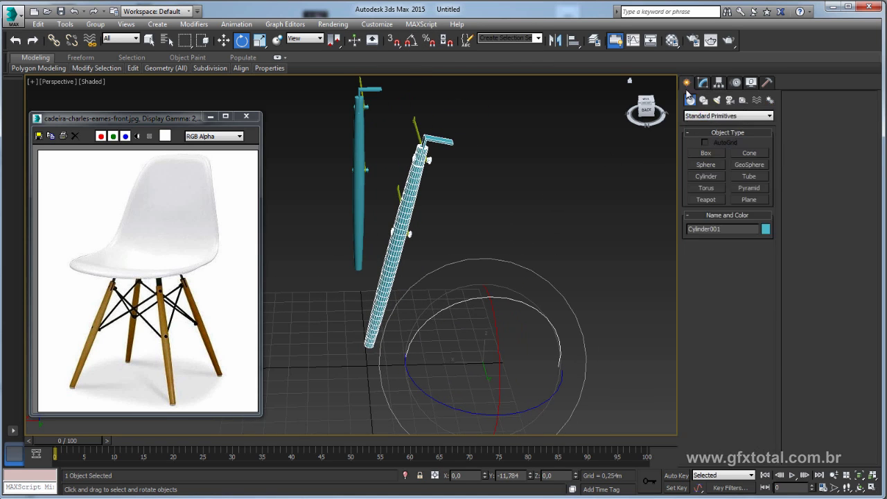
click(707, 153)
drag(479, 357, 504, 372)
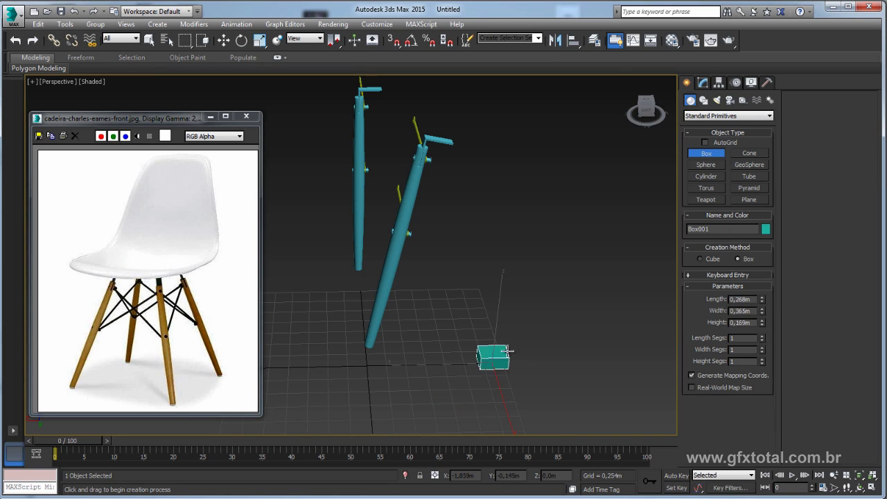
click(513, 339)
key(e)
alt+middle_drag(513, 339, 513, 329)
key(w)
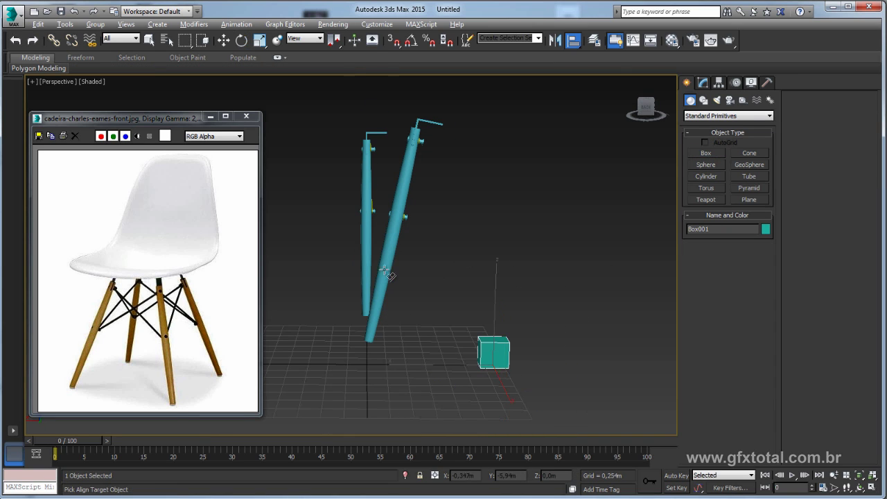
mouse_move(387, 273)
alt+middle_down()
mouse_move(470, 307)
mouse_move(391, 276)
mouse_move(459, 338)
alt+middle_up()
Select the tilted leg and set the reference coordinate system to Local
click(391, 275)
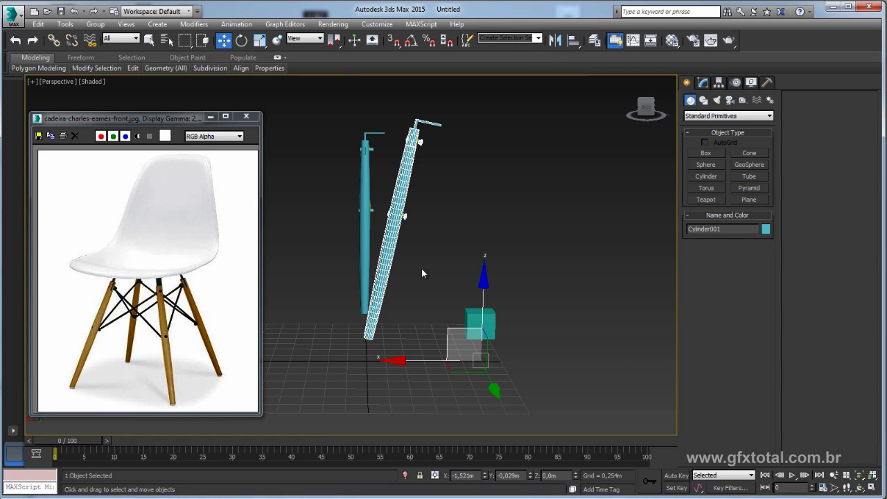
key(e)
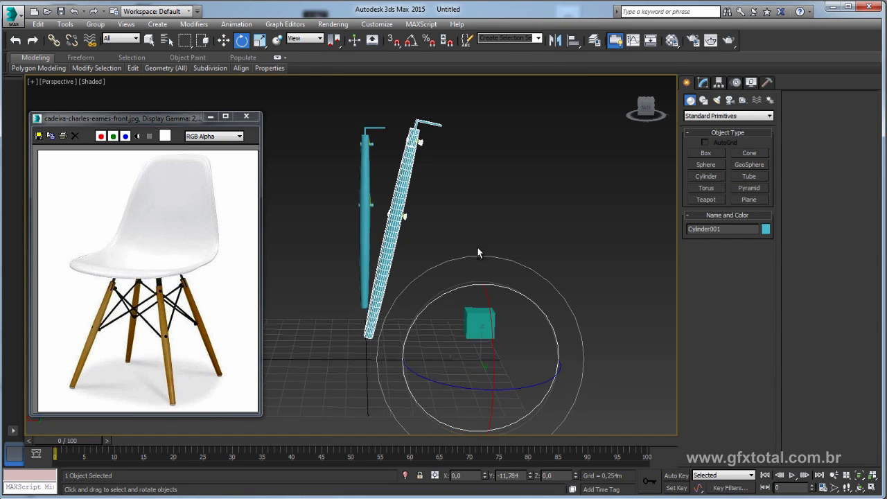
alt+middle_drag(477, 248, 494, 86)
click(310, 40)
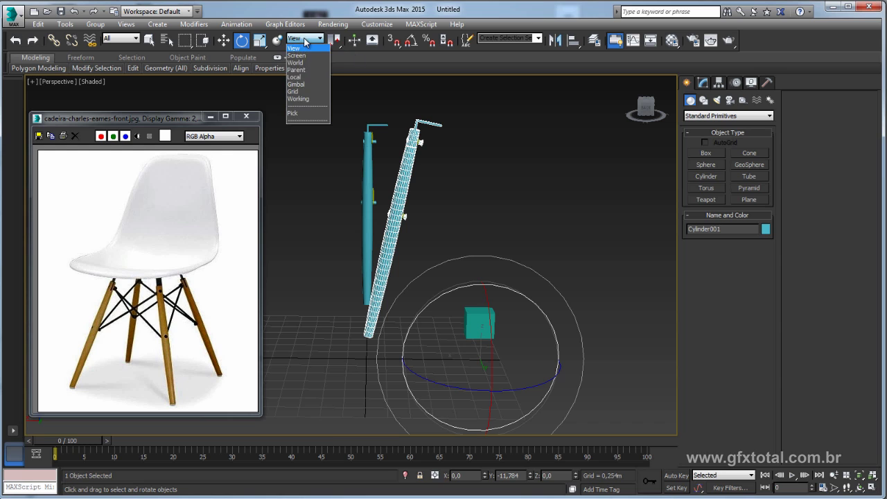
click(303, 82)
alt+middle_drag(478, 258, 441, 353)
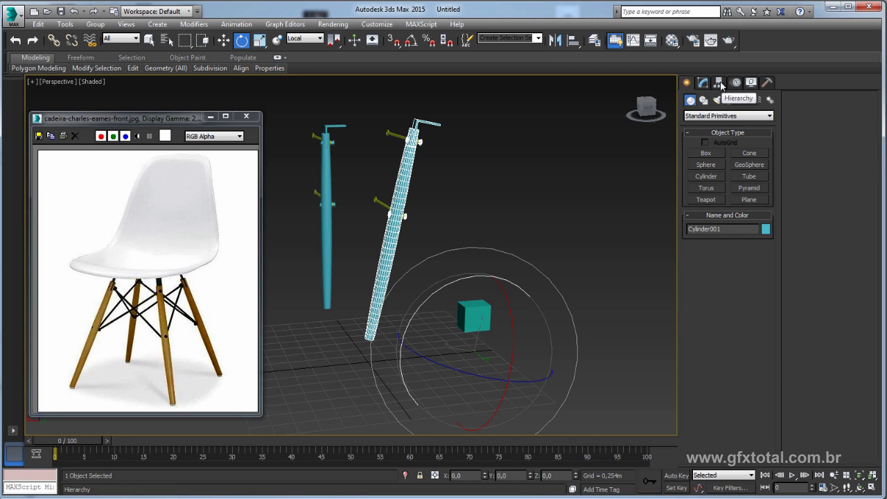
Align the leg's pivot alone to Box001 in X/Y/Z position and orientation
click(720, 83)
click(727, 153)
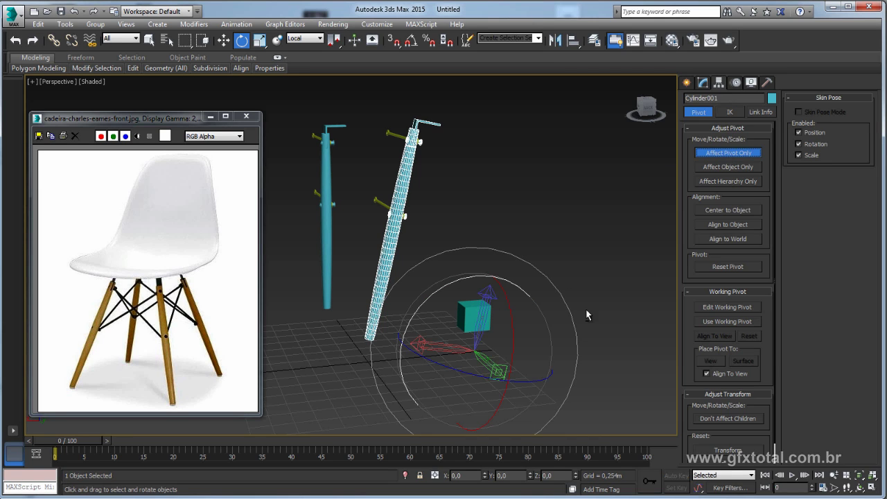
key(alt+a)
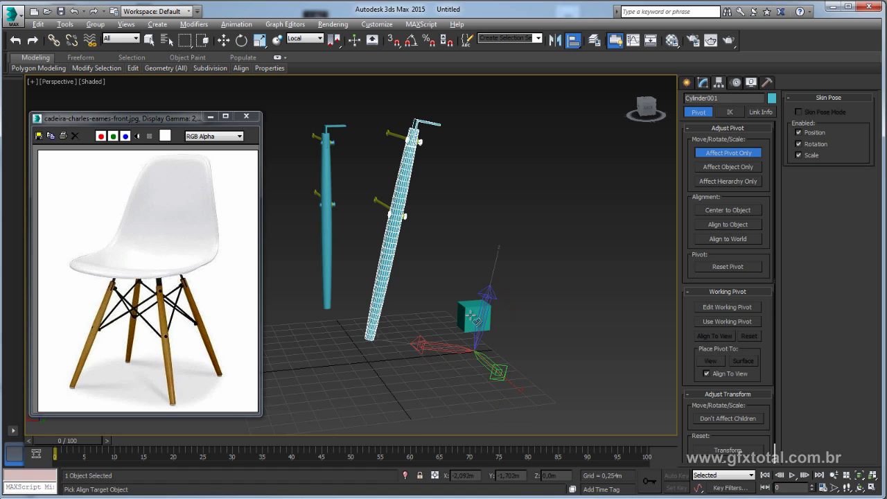
click(470, 316)
click(610, 221)
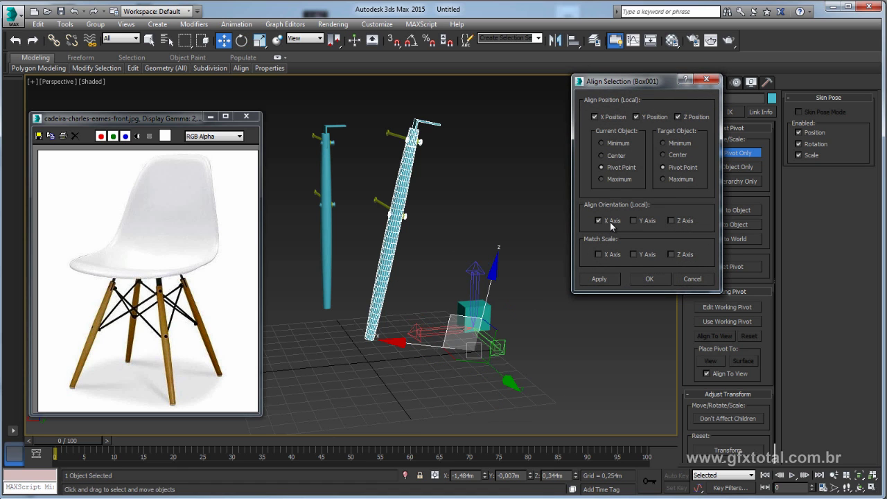
click(649, 279)
mouse_move(549, 285)
alt+middle_down()
mouse_move(493, 360)
mouse_move(541, 361)
mouse_move(501, 293)
mouse_move(468, 271)
mouse_move(461, 344)
alt+middle_up()
key(Insert)
With Angle Snap on, Shift-rotate the leg around Box001 into 3 instanced copies
key(e)
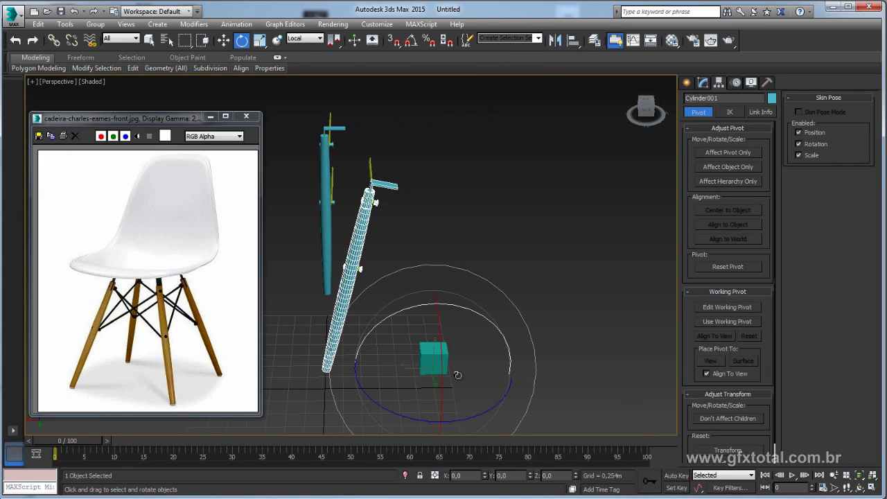
middle_drag(457, 375, 460, 339)
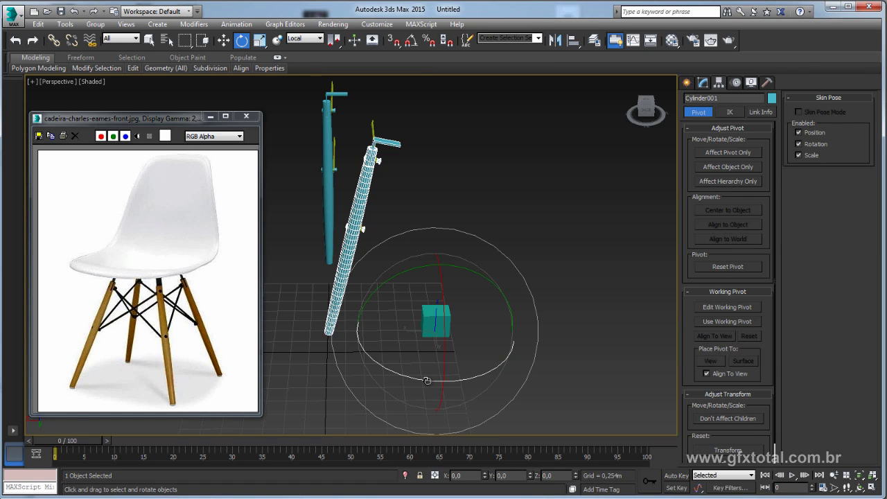
click(411, 40)
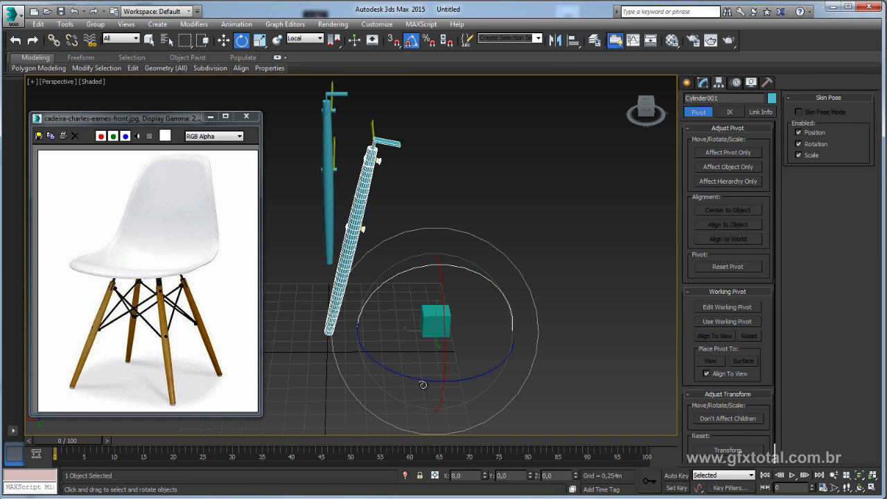
shift+drag(422, 380, 376, 382)
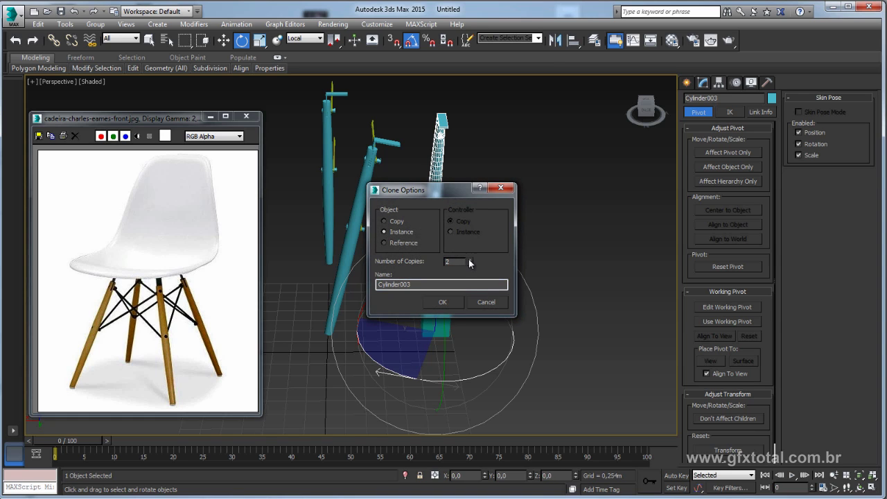
drag(446, 189, 579, 138)
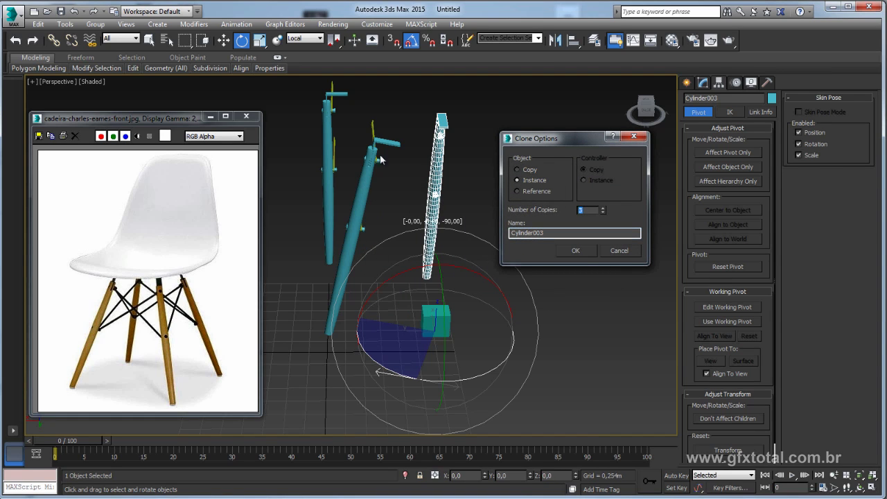
click(576, 250)
mouse_move(577, 345)
alt+middle_down()
mouse_move(547, 362)
mouse_move(479, 347)
mouse_move(370, 291)
mouse_move(471, 314)
mouse_move(466, 241)
mouse_move(517, 247)
alt+middle_up()
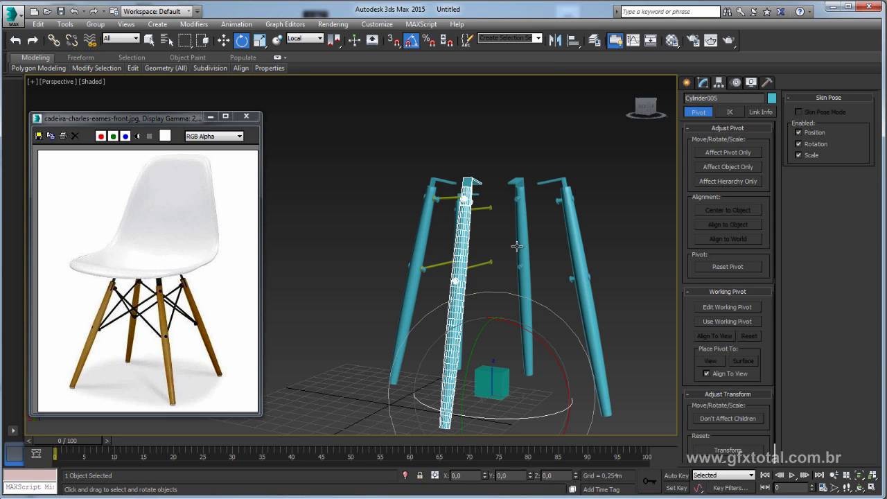
Nudge the first leg, then select a yellow strut rod and show its modifier stack
drag(423, 229, 398, 231)
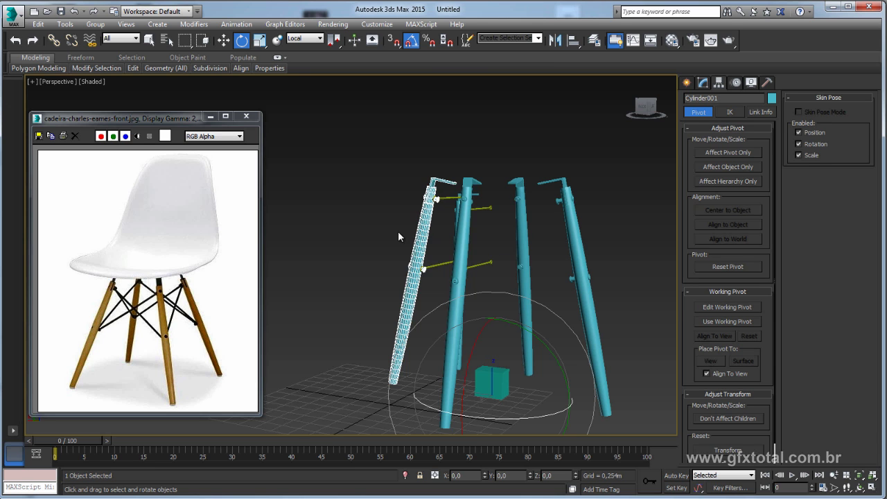
alt+middle_drag(398, 230, 455, 239)
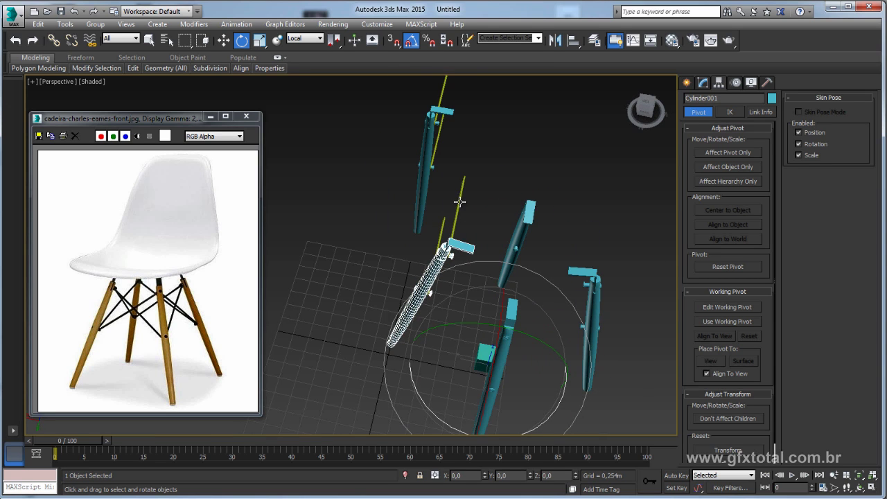
click(459, 202)
alt+middle_drag(459, 203, 428, 244)
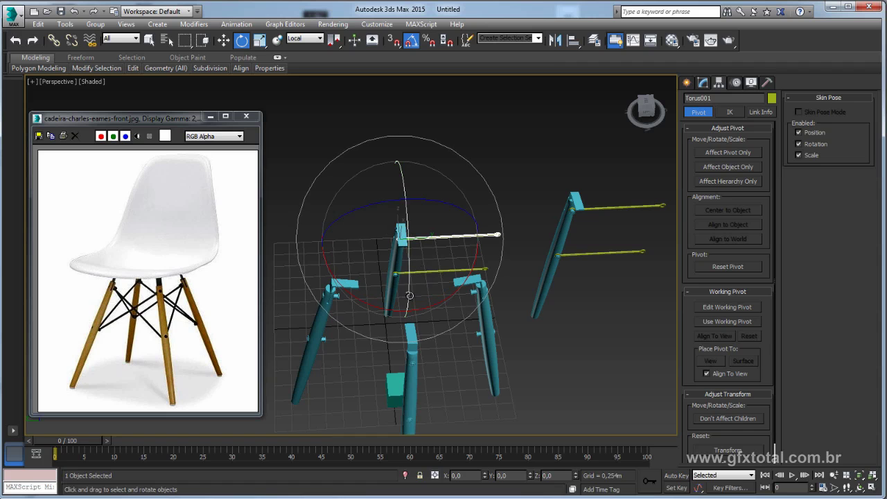
alt+middle_drag(424, 236, 498, 245)
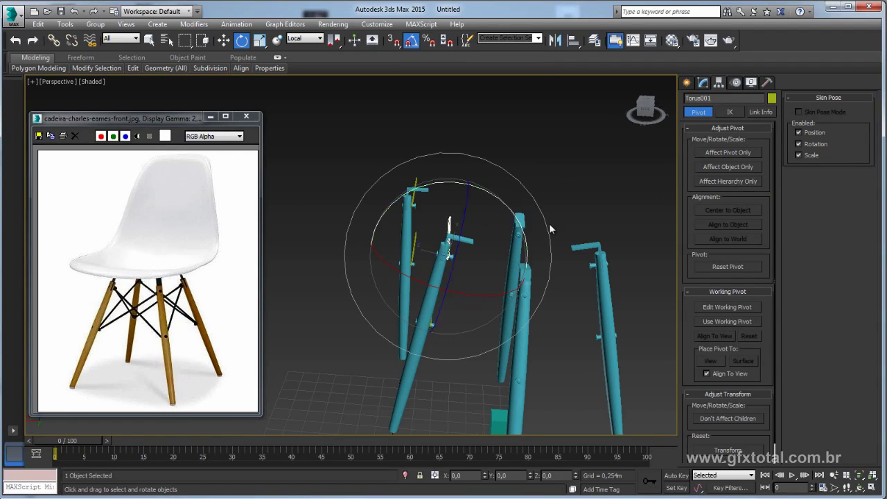
click(703, 82)
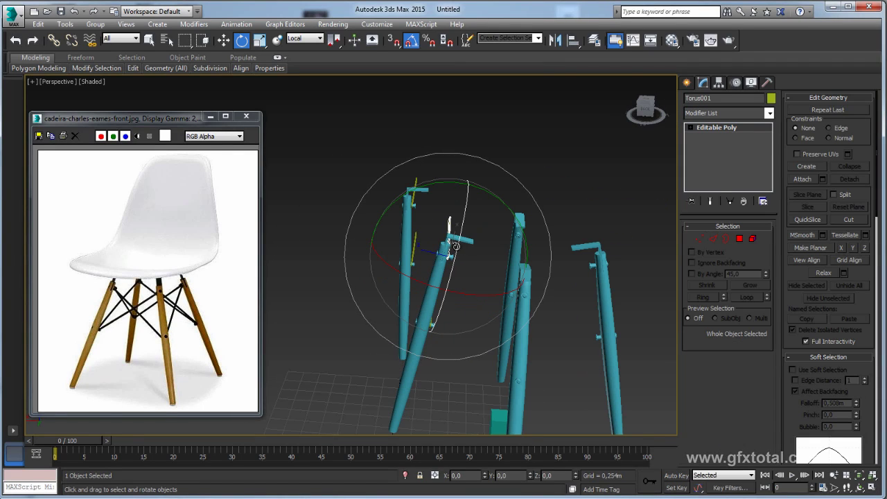
Select Cylinder001's four top vertices at Vertex level and switch to Front view
click(466, 240)
click(705, 239)
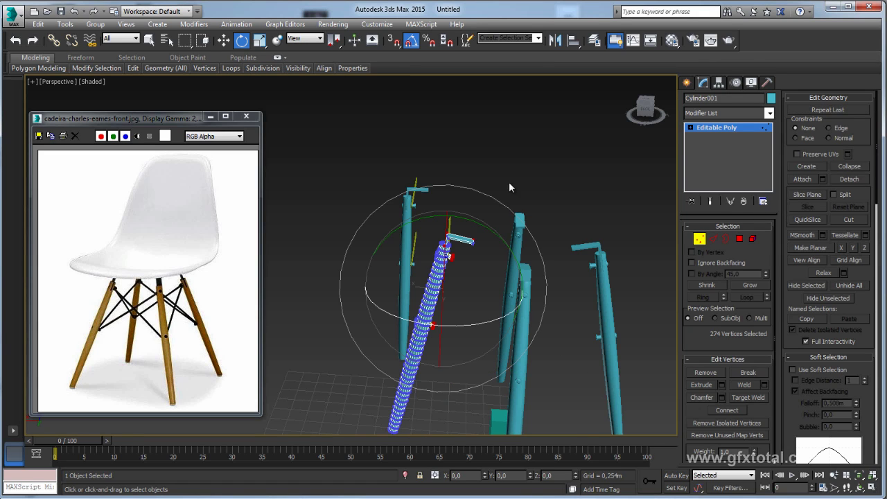
drag(494, 161, 477, 253)
key(z)
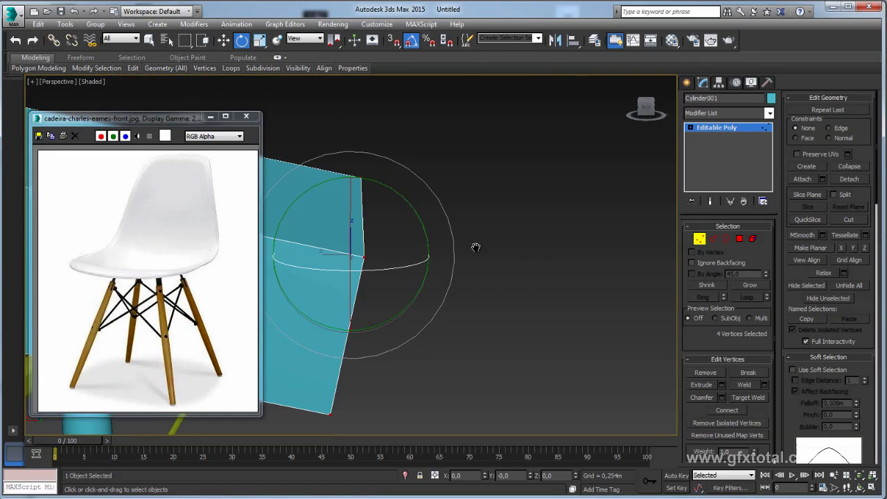
mouse_move(451, 247)
alt+middle_down()
mouse_move(461, 257)
mouse_move(414, 257)
mouse_move(456, 277)
mouse_move(445, 278)
mouse_move(464, 132)
alt+middle_up()
key(w)
key(f)
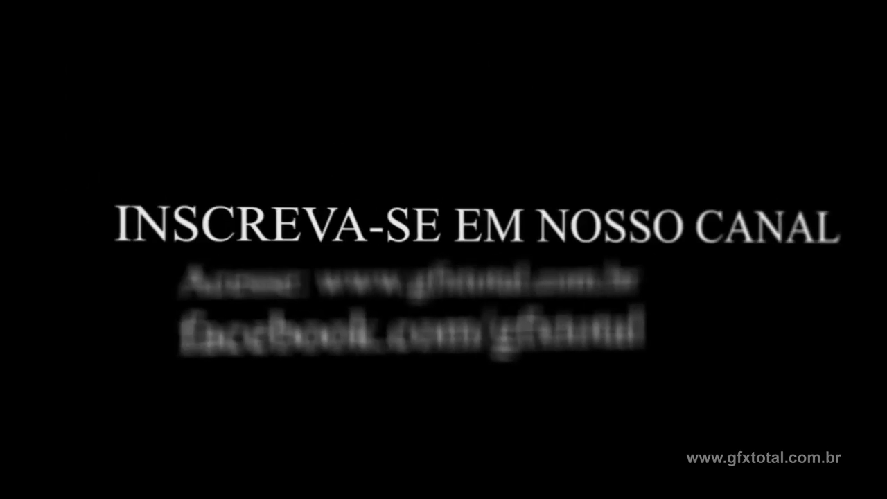